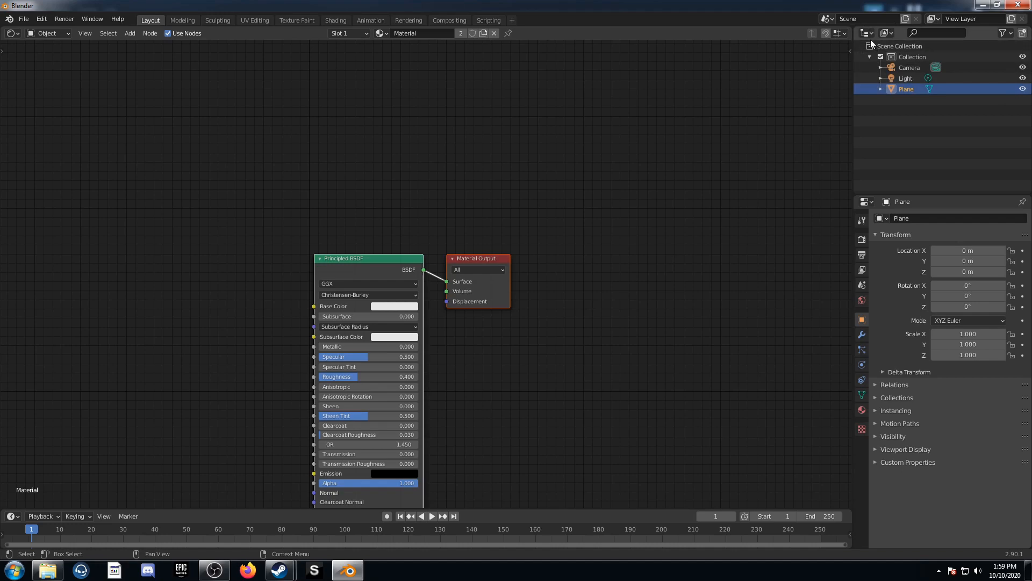
# Change the outliner area to a 3D Viewport and turn off its gizmos and overlays.
pyautogui.click(535, 72)
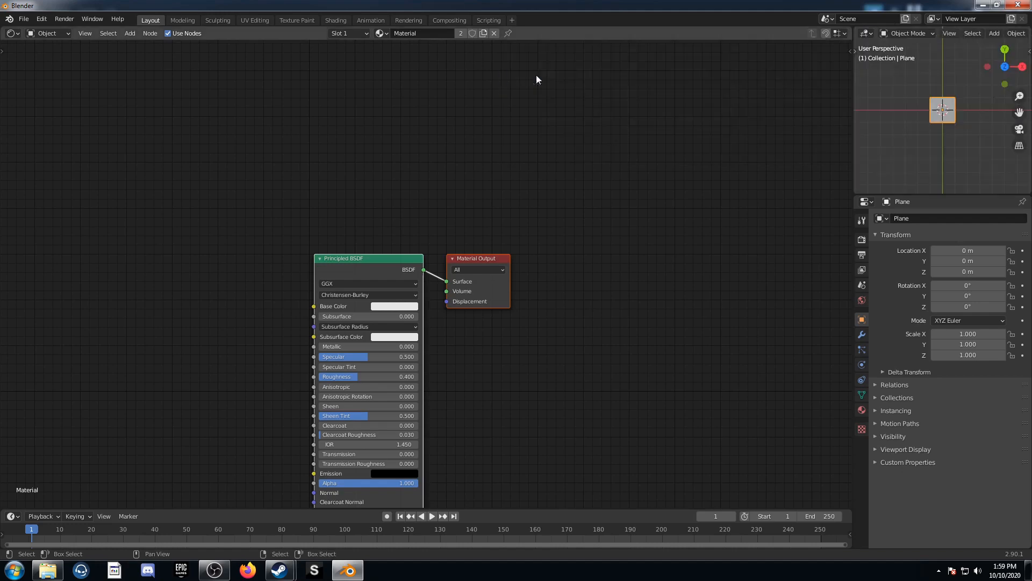
pyautogui.scroll(-5, 987, 34)
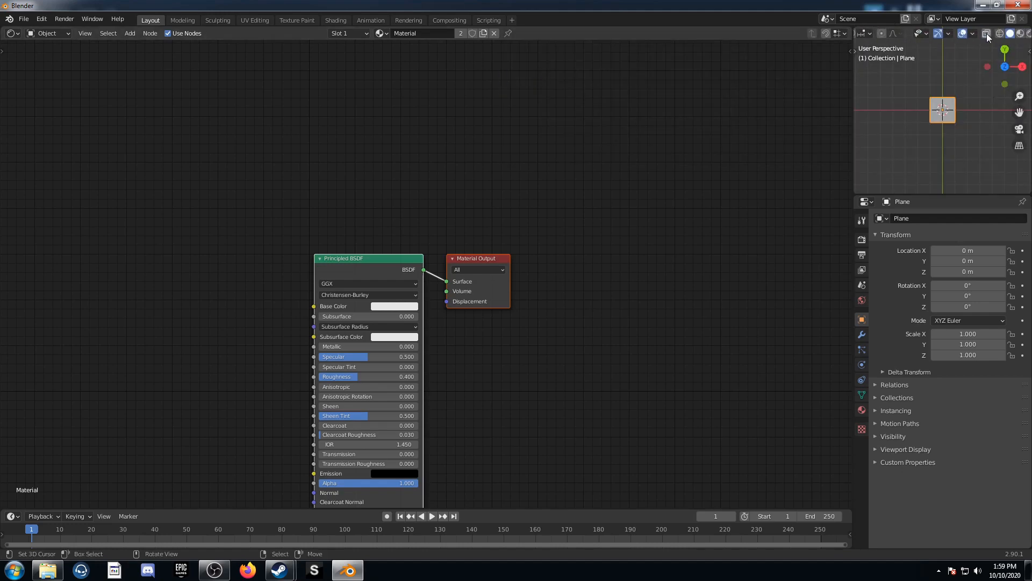
pyautogui.click(944, 33)
pyautogui.click(963, 33)
# Fill the small 3D Viewport with the plane and display it in Rendered shading.
pyautogui.scroll(8, 956, 124)
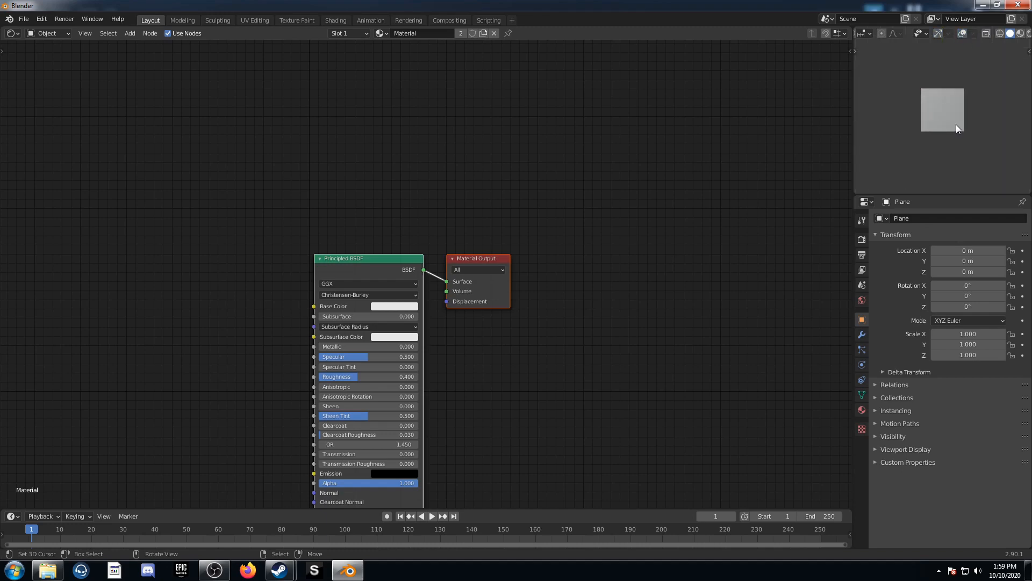
pyautogui.press('z')
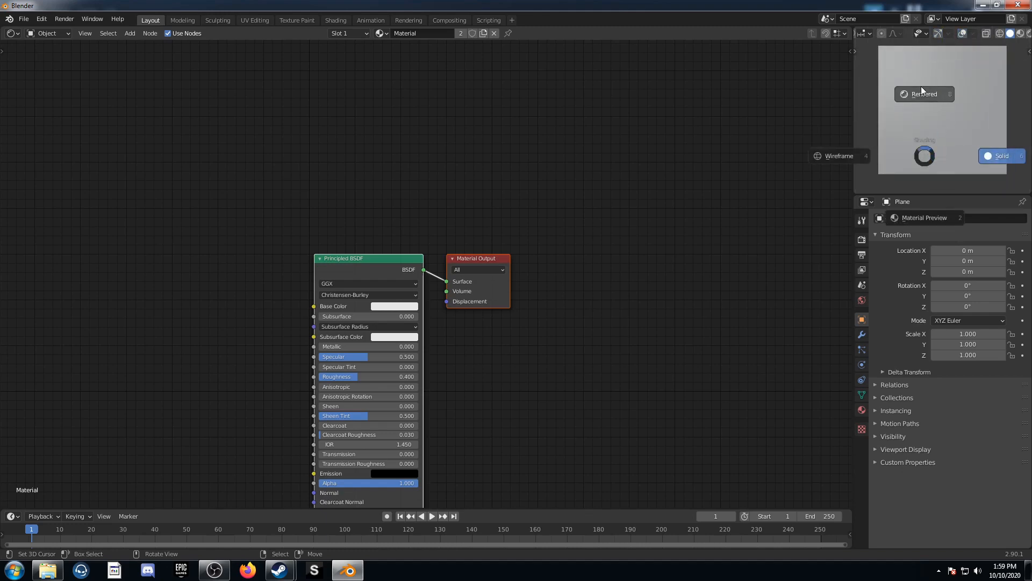
pyautogui.click(921, 86)
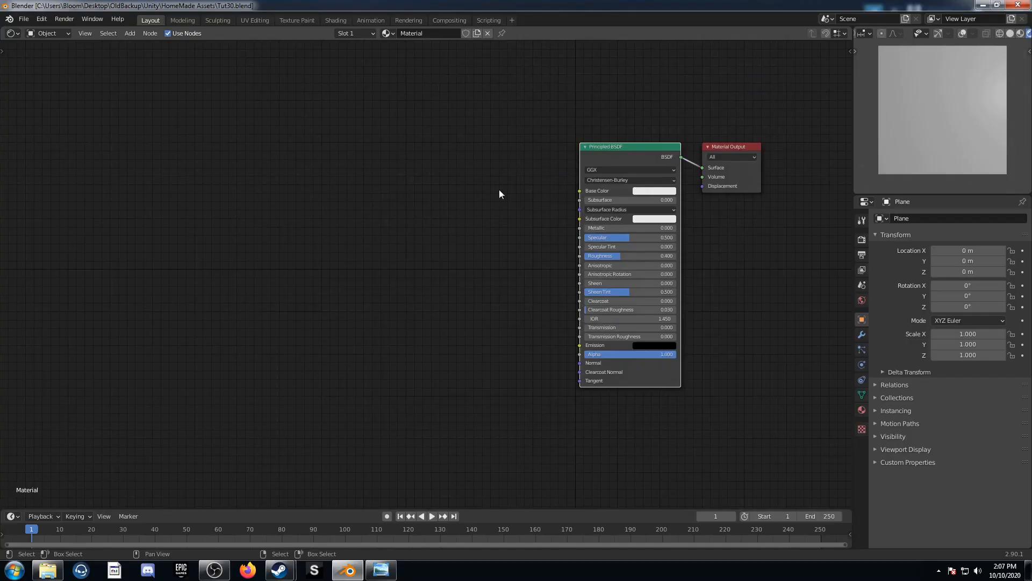
# Delete the Principled BSDF node, add a Voronoi Texture node and preview its Distance output on the plane.
pyautogui.click(620, 150)
pyautogui.press('x')
pyautogui.hotkey('shift', 'a')
pyautogui.click(309, 280)
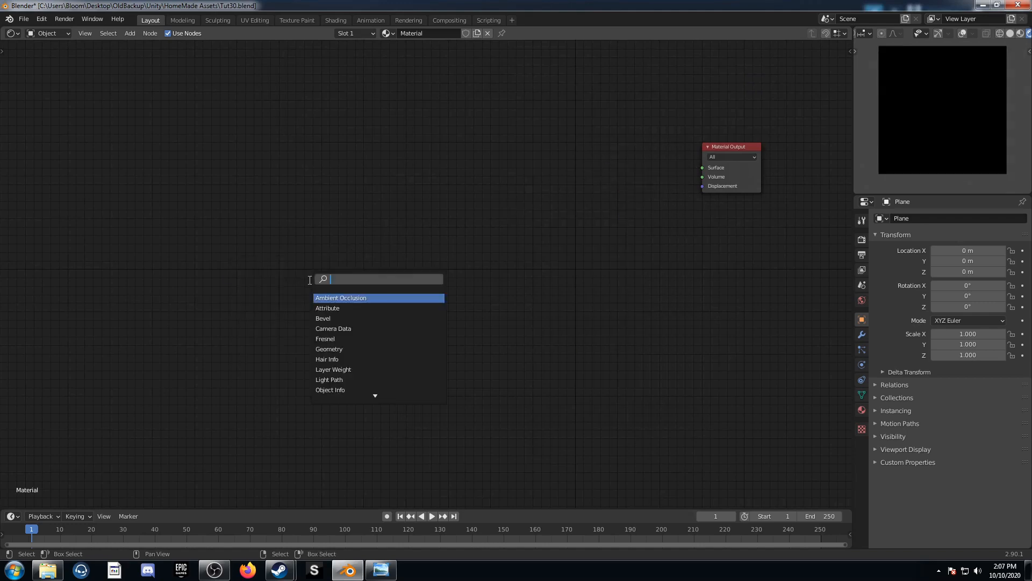
pyautogui.write('voro')
pyautogui.press('Return')
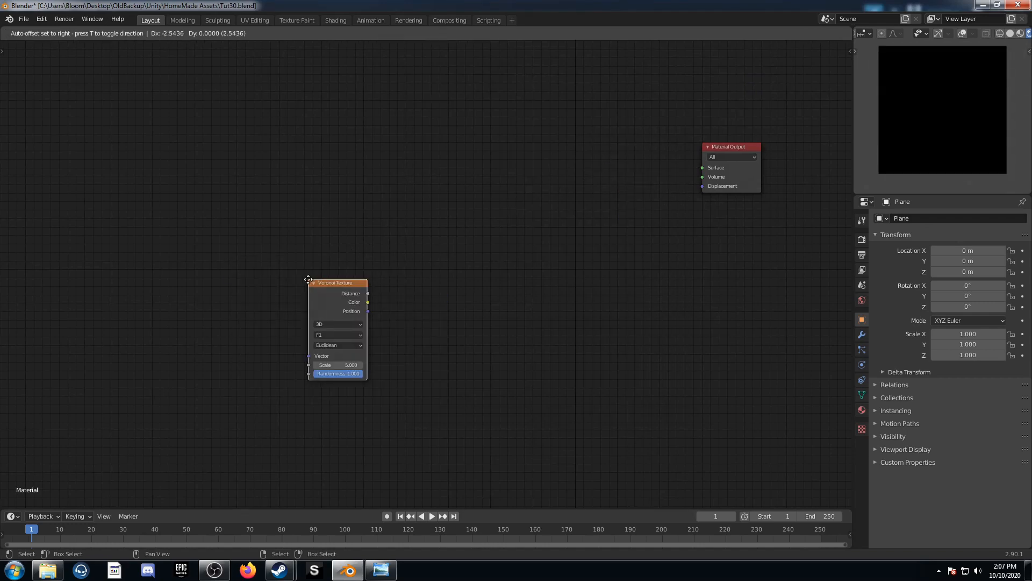
pyautogui.click(334, 264)
pyautogui.keyDown('ctrl'); pyautogui.keyDown('shift'); pyautogui.click(332, 277); pyautogui.keyUp('shift'); pyautogui.keyUp('ctrl')
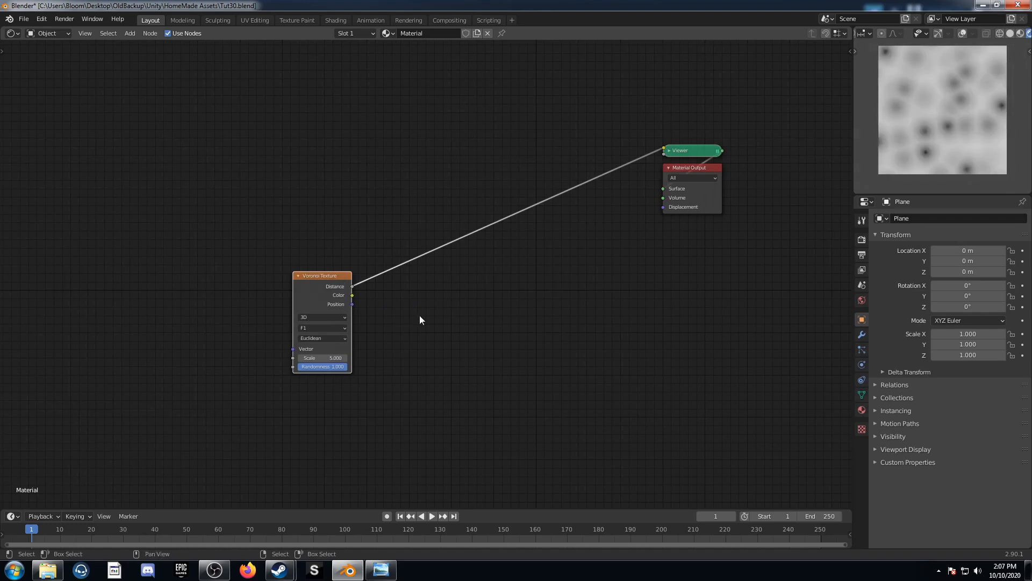
# Insert a MixRGB node between the Voronoi Texture and the Viewer and set its blend mode to Color Burn.
pyautogui.hotkey('shift', 'a')
pyautogui.click(431, 305)
pyautogui.write('mix')
pyautogui.press('Return')
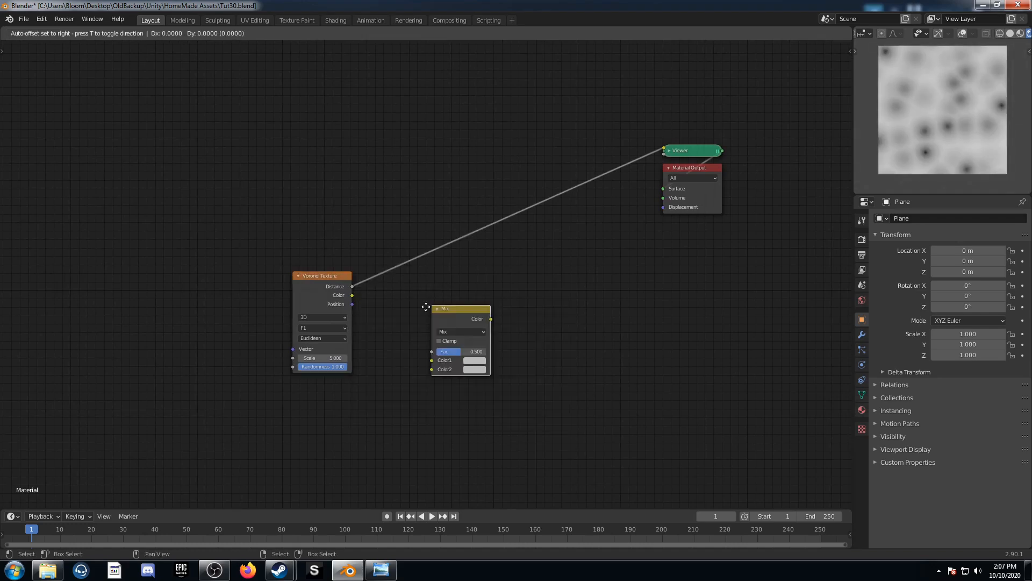
pyautogui.click(380, 223)
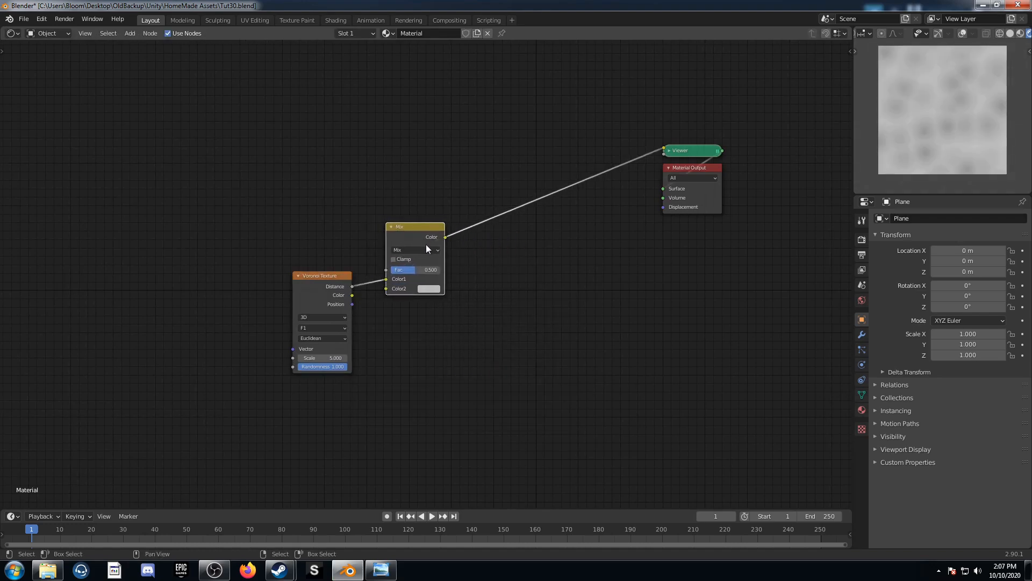
pyautogui.click(430, 251)
pyautogui.click(427, 291)
# Duplicate the Color Burn node onto the link to the Viewer and set the copy to Color Dodge.
pyautogui.hotkey('shift', 'd')
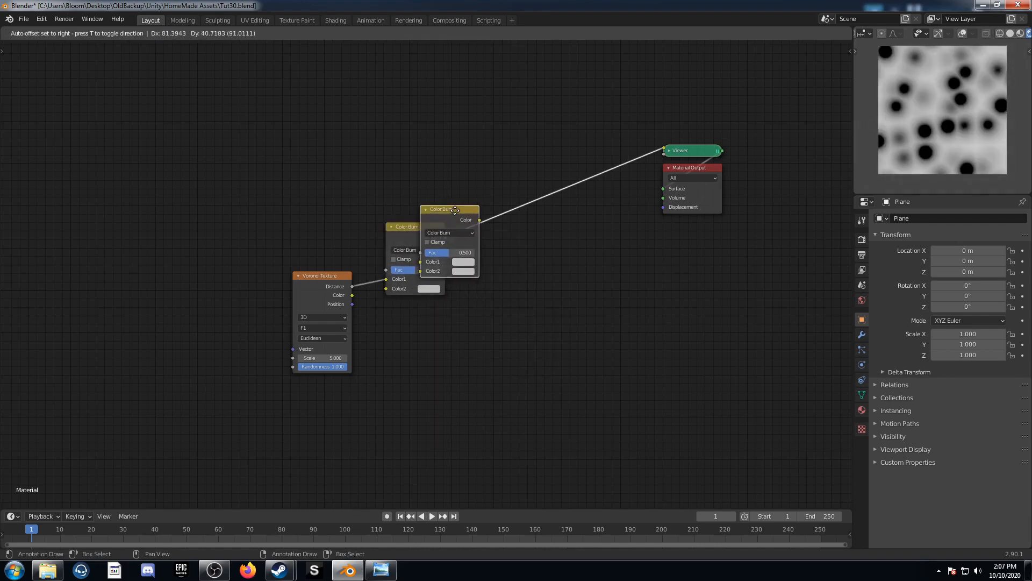
pyautogui.click(506, 193)
pyautogui.click(514, 208)
pyautogui.click(520, 282)
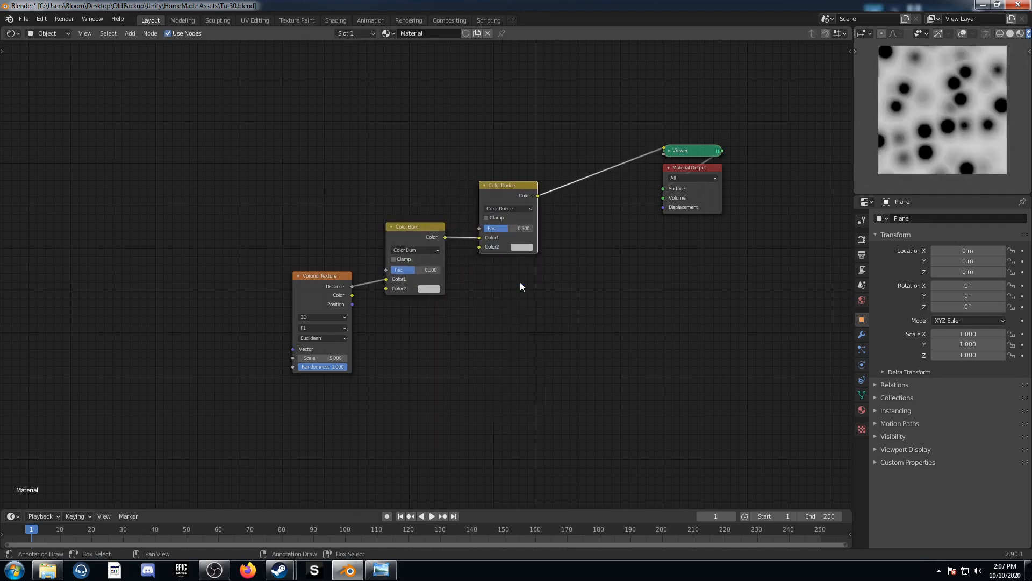
# Set Color2 to black on the Color Burn node, and set the Color Dodge node's Color2 to white with Fac 1.000.
pyautogui.click(430, 287)
pyautogui.scroll(-15, 446, 215)
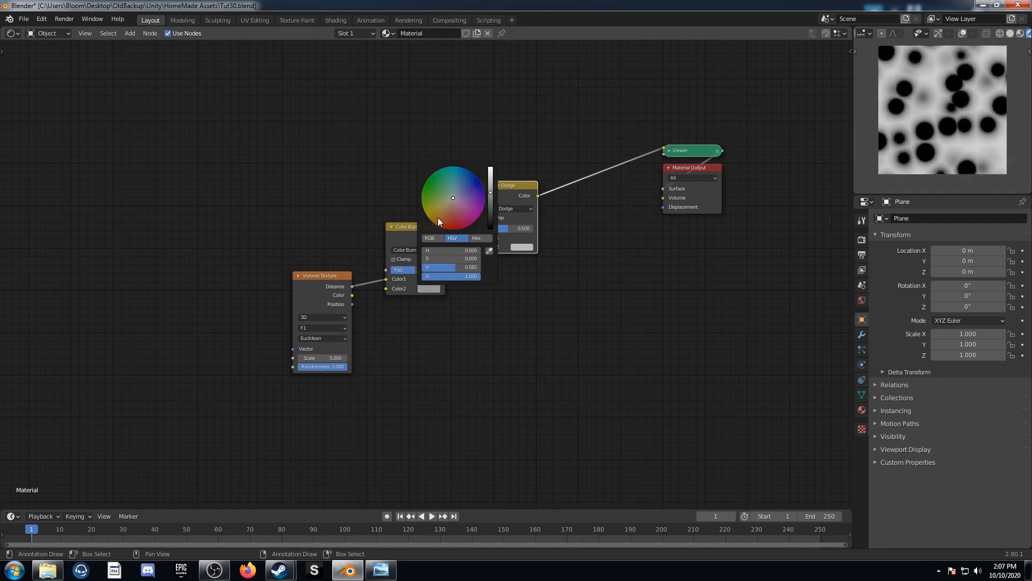
pyautogui.click(518, 246)
pyautogui.scroll(2, 548, 167)
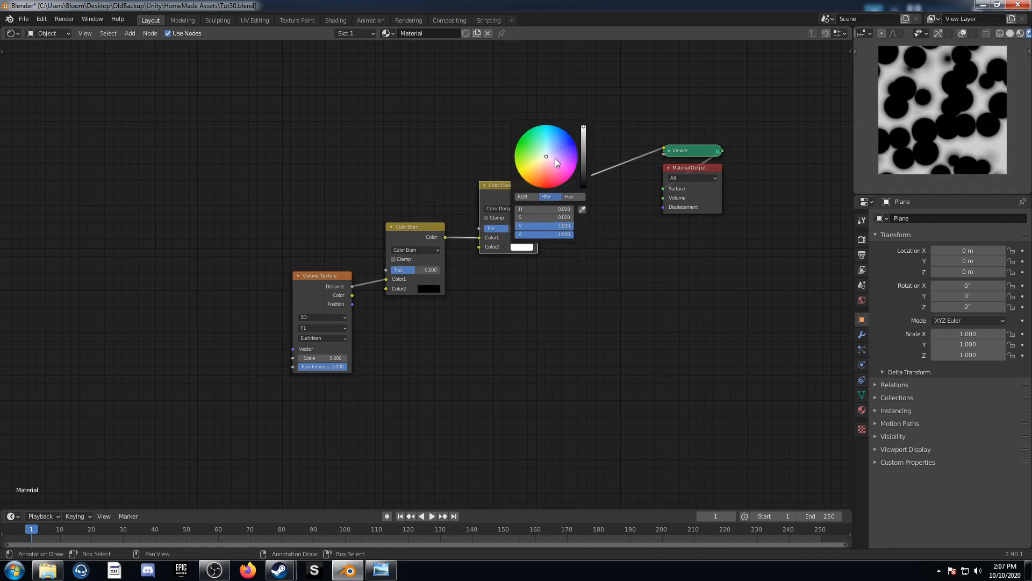
pyautogui.scroll(2, 555, 316)
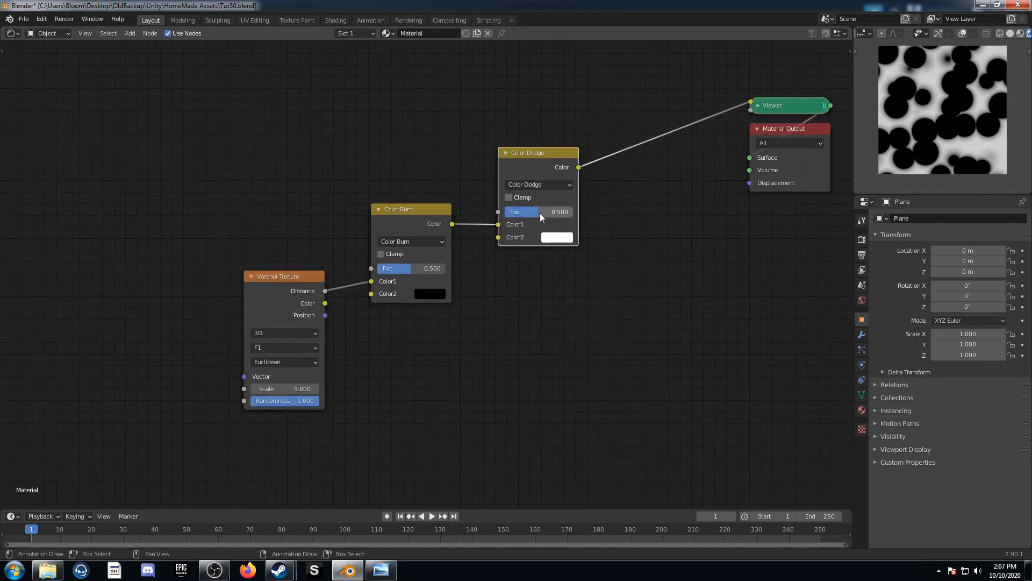
pyautogui.moveTo(538, 212); pyautogui.dragTo(571, 212)
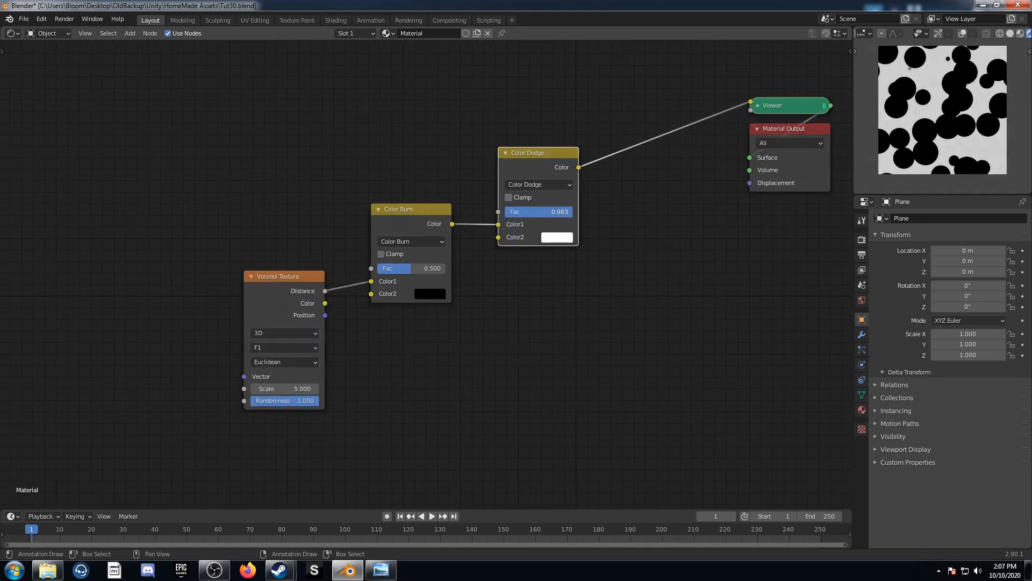
# Set the Voronoi Texture's Randomness to 0.000 and the Color Burn node's Fac to 0.575.
pyautogui.moveTo(459, 315); pyautogui.dragTo(532, 272, button='middle')
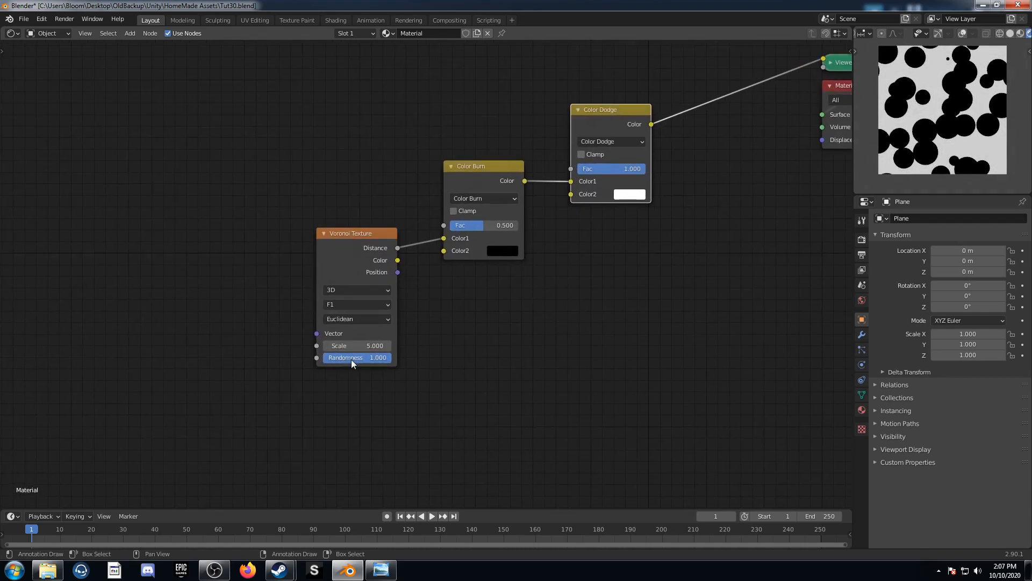
pyautogui.press('BackSpace')
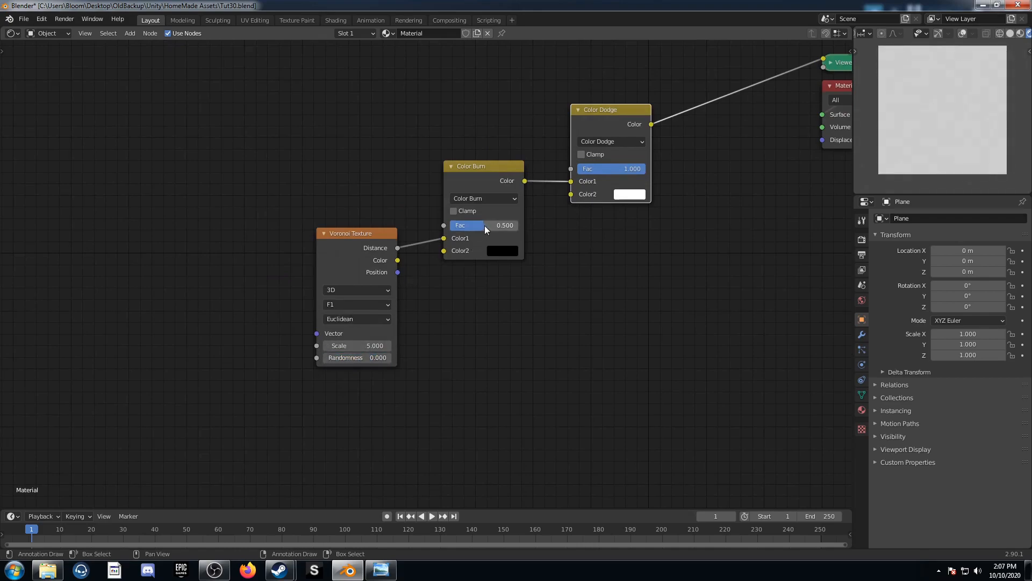
pyautogui.moveTo(485, 224)
pyautogui.mouseDown()
pyautogui.moveTo(509, 225)
pyautogui.moveTo(489, 224)
pyautogui.mouseUp()
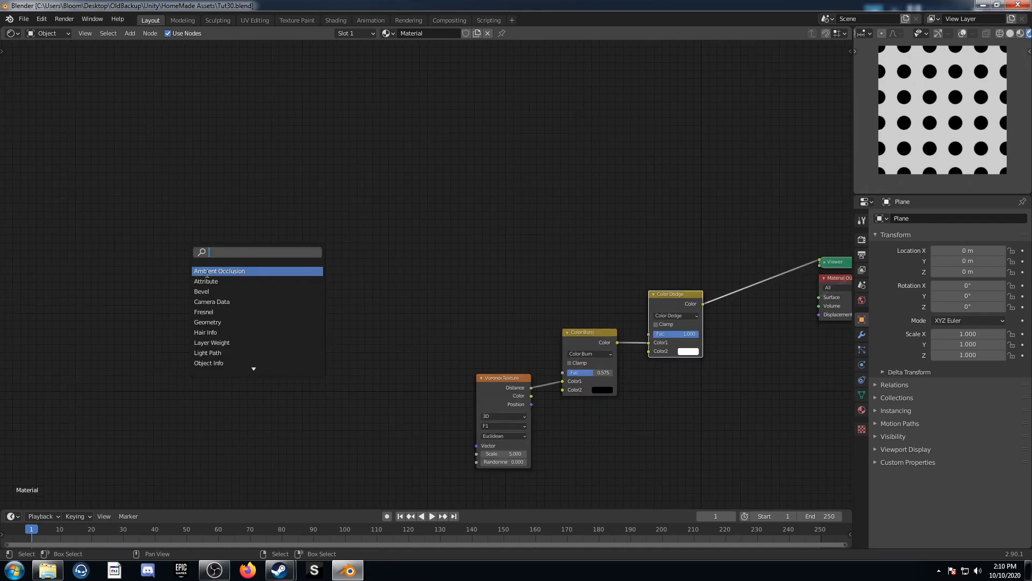
# Add a Texture Coordinate node before the Voronoi chain and preview its Generated output.
pyautogui.write('tex c')
pyautogui.press('Return')
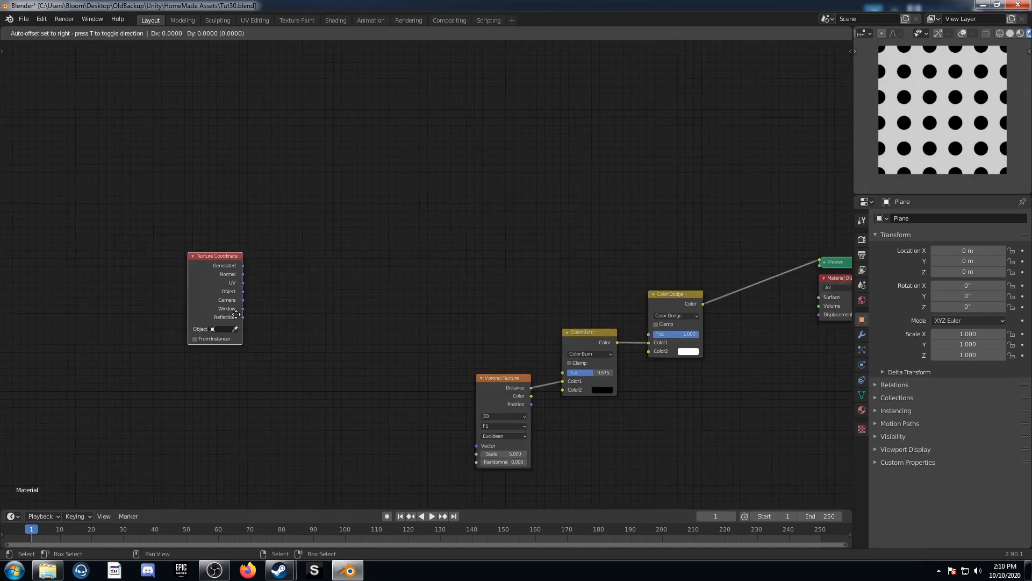
pyautogui.click(264, 285)
pyautogui.keyDown('ctrl'); pyautogui.keyDown('shift'); pyautogui.click(253, 239); pyautogui.keyUp('shift'); pyautogui.keyUp('ctrl')
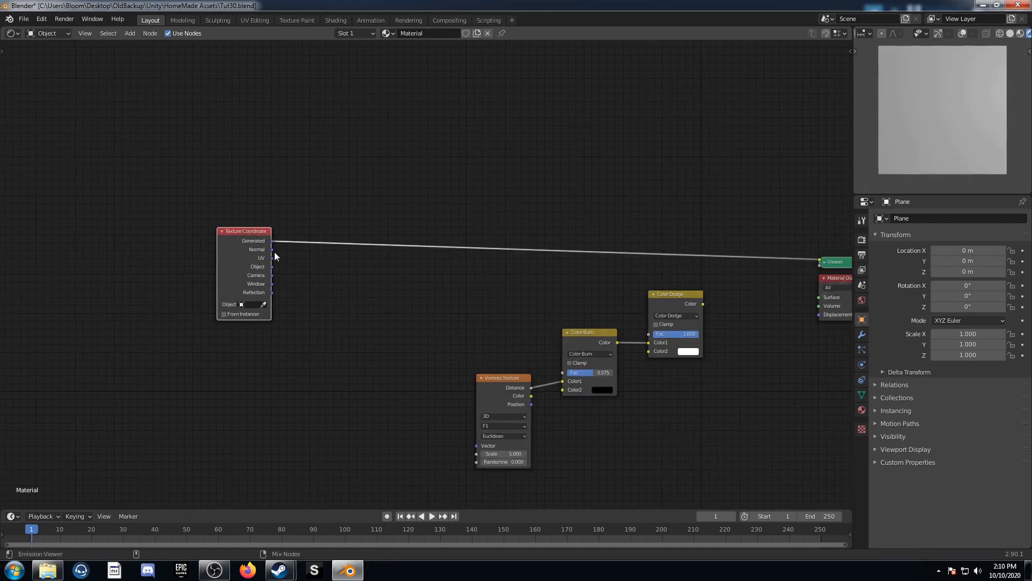
# Insert a Separate XYZ node after the Texture Coordinate's Generated output and connect its Y output to the Viewer.
pyautogui.moveTo(254, 239); pyautogui.dragTo(205, 214, button='middle')
pyautogui.hotkey('shift', 'a')
pyautogui.click(301, 267)
pyautogui.write('sep')
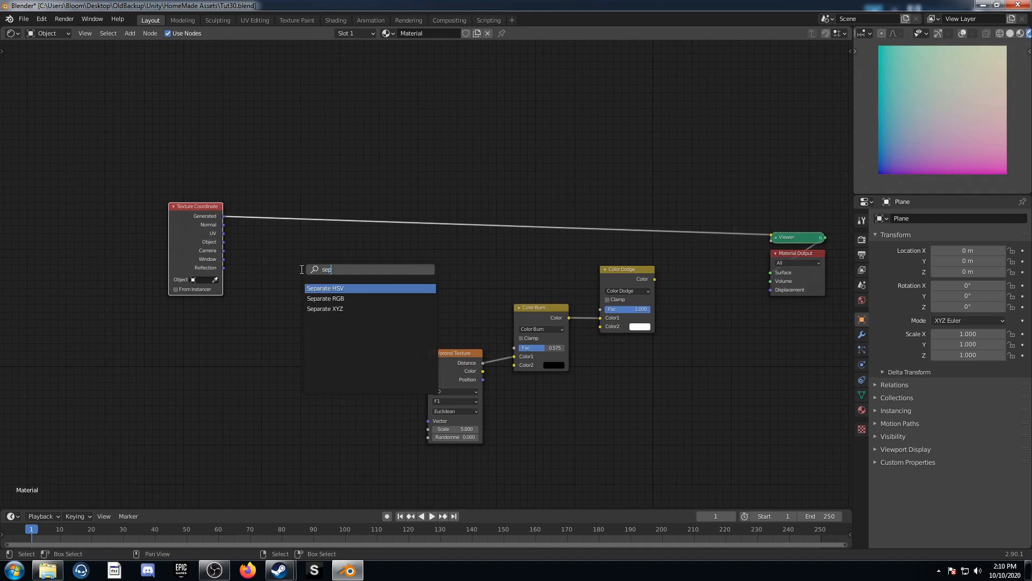
pyautogui.press('Down')
pyautogui.press('Down')
pyautogui.press('Return')
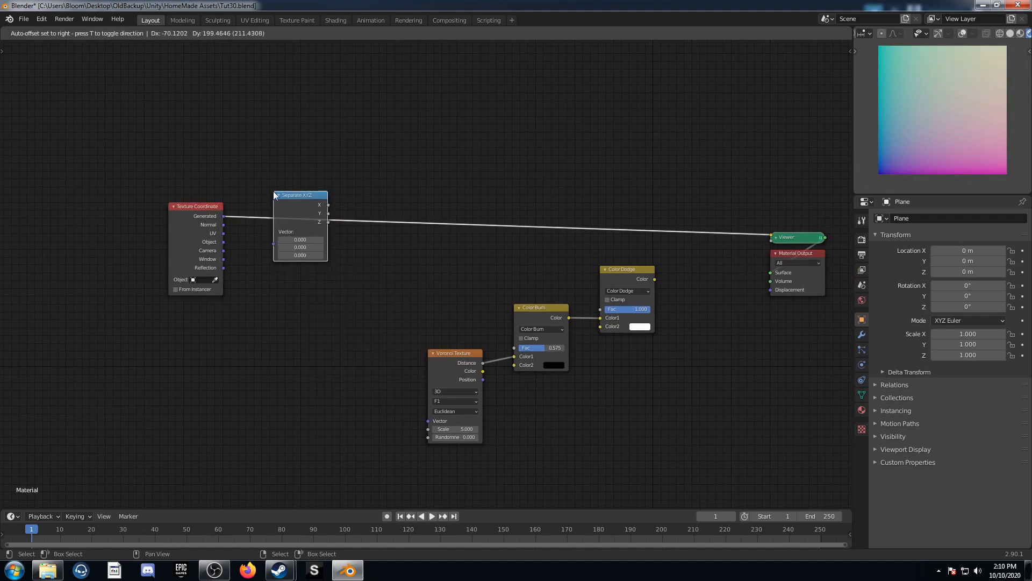
pyautogui.click(273, 191)
pyautogui.moveTo(457, 264); pyautogui.dragTo(423, 277, button='middle')
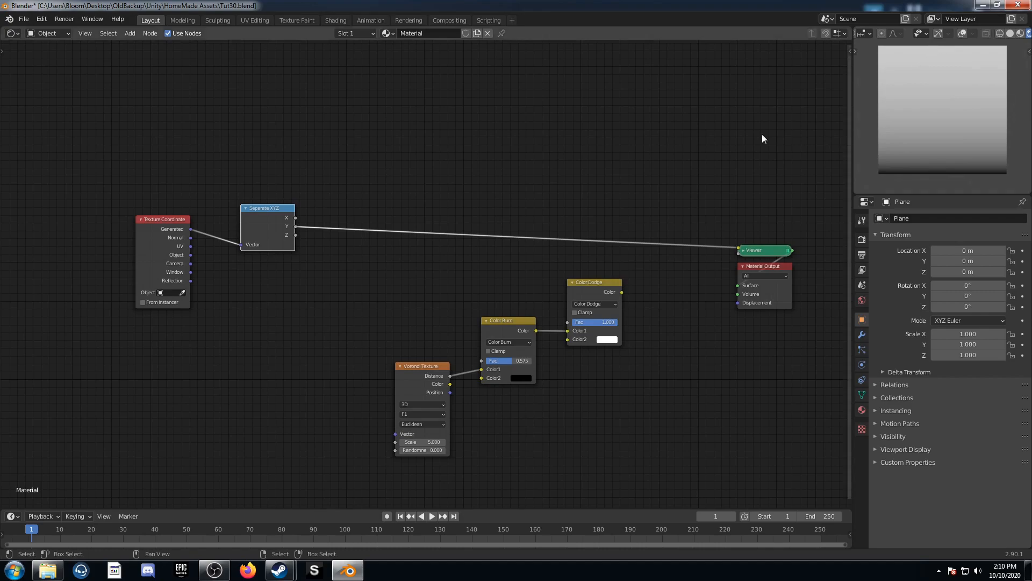
# Insert a Math node on the link between the Separate XYZ node's Y output and the Viewer.
pyautogui.moveTo(360, 264); pyautogui.dragTo(346, 223, button='middle')
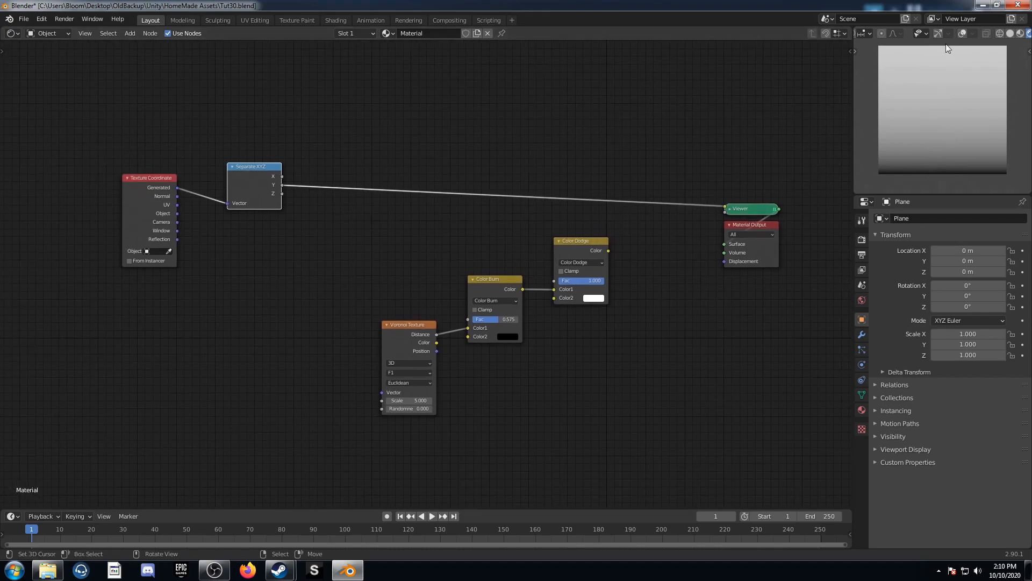
pyautogui.scroll(3, 392, 261)
pyautogui.hotkey('shift', 'a')
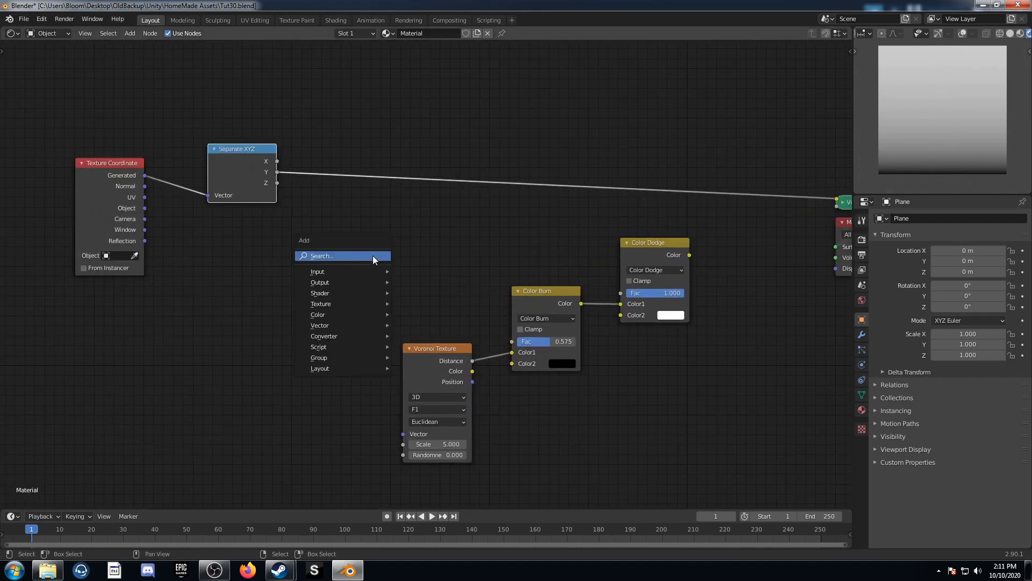
pyautogui.click(373, 256)
pyautogui.write('add')
pyautogui.press('Return')
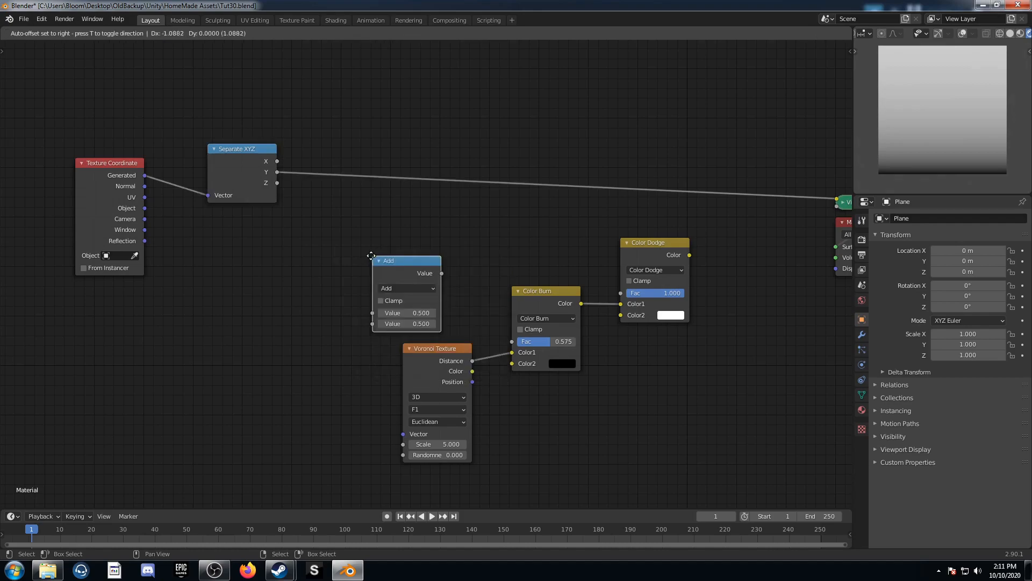
pyautogui.click(334, 146)
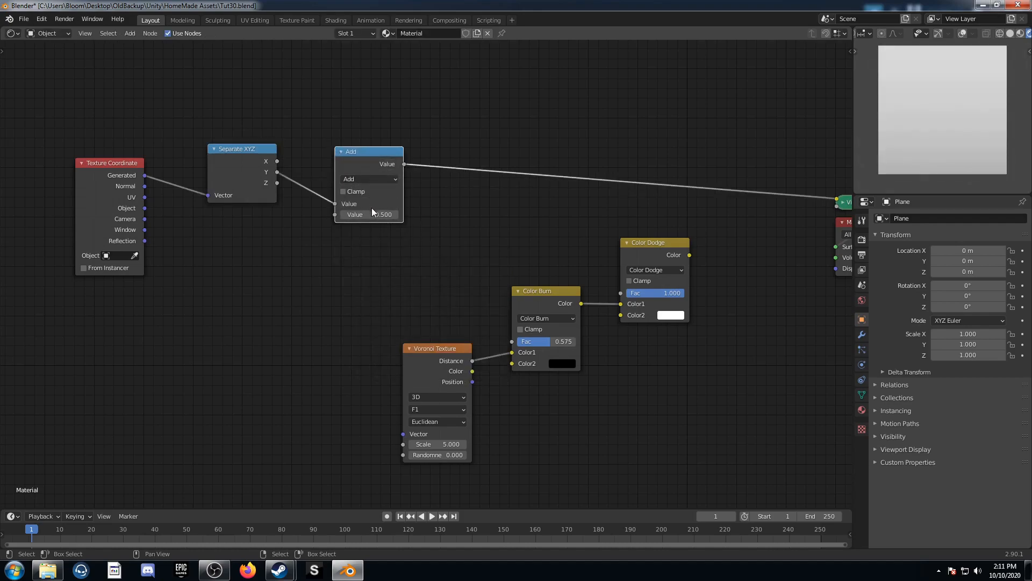
# Set the Math node after Separate XYZ to Multiply with a second value of -1.
pyautogui.click(368, 182)
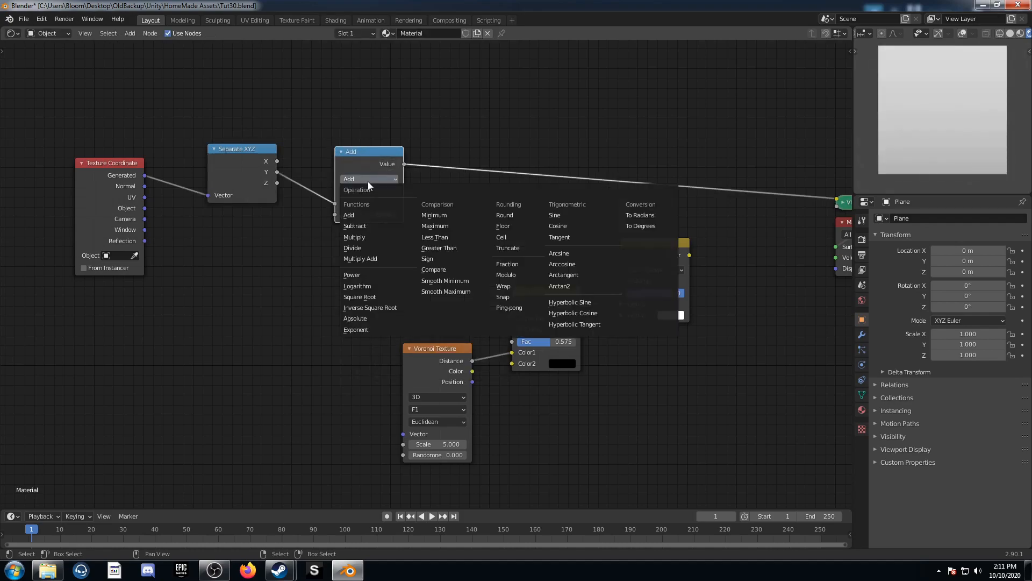
pyautogui.click(364, 234)
pyautogui.click(369, 215)
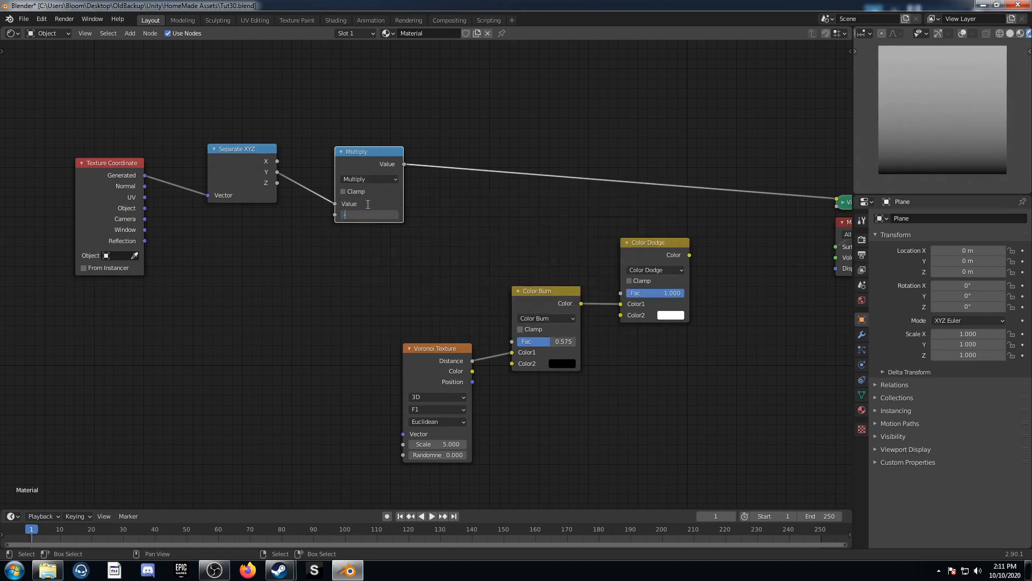
pyautogui.write('-1')
pyautogui.press('Return')
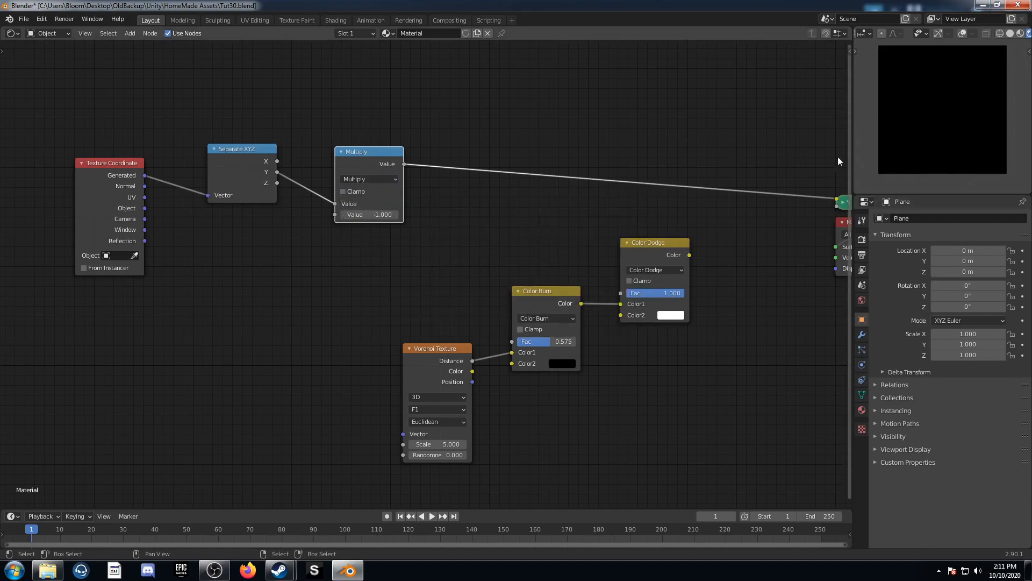
# Insert an Add Math node between the Multiply node and the Viewer and set its second value to 0.800.
pyautogui.moveTo(466, 216); pyautogui.dragTo(421, 214, button='middle')
pyautogui.hotkey('shift', 'a')
pyautogui.click(421, 214)
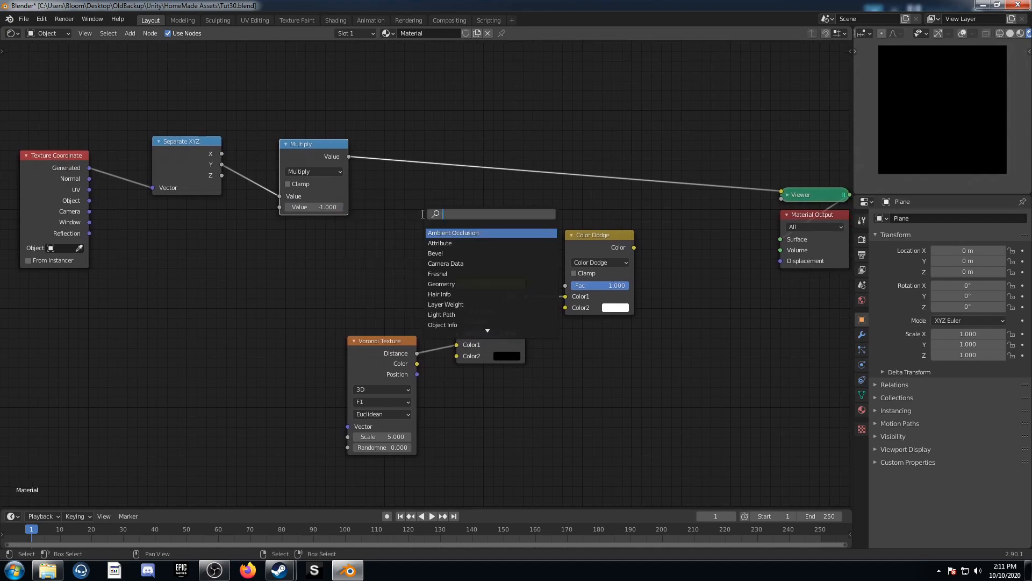
pyautogui.write('add')
pyautogui.press('Return')
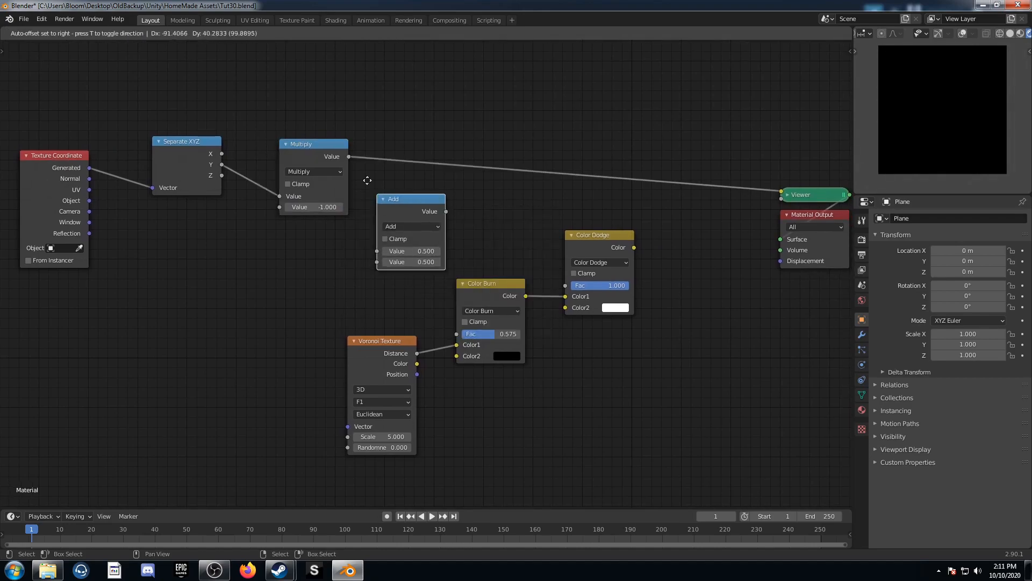
pyautogui.click(388, 108)
pyautogui.moveTo(438, 185); pyautogui.dragTo(395, 202, button='middle')
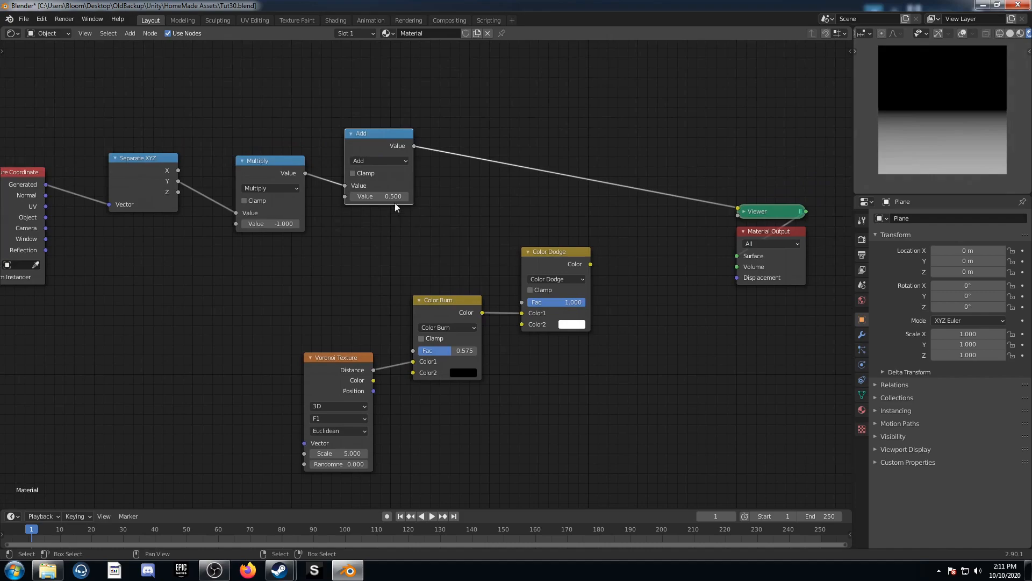
pyautogui.moveTo(383, 197); pyautogui.dragTo(411, 197)
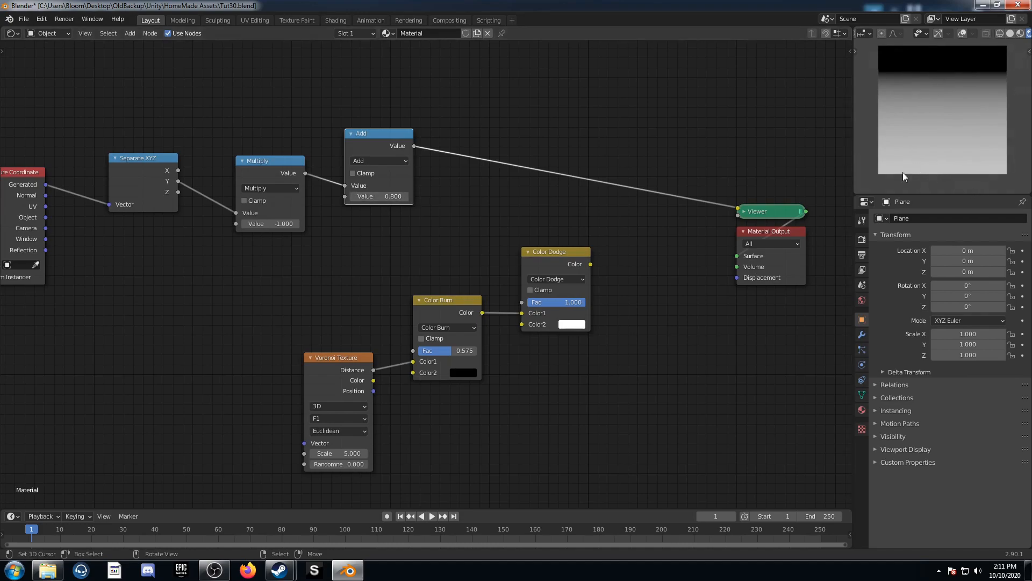
# Connect the Add node's output to Color Burn's Fac, preview Color Dodge through the Viewer, and reposition both blend nodes.
pyautogui.moveTo(605, 353); pyautogui.dragTo(528, 320, button='middle')
pyautogui.moveTo(336, 113)
pyautogui.mouseDown()
pyautogui.moveTo(382, 267)
pyautogui.moveTo(334, 319)
pyautogui.mouseUp()
pyautogui.moveTo(334, 318); pyautogui.dragTo(305, 336, button='middle')
pyautogui.keyDown('ctrl'); pyautogui.keyDown('shift'); pyautogui.click(455, 240); pyautogui.keyUp('shift'); pyautogui.keyUp('ctrl')
pyautogui.moveTo(477, 248); pyautogui.dragTo(512, 237)
pyautogui.moveTo(329, 287); pyautogui.dragTo(348, 257)
# Try second values of -0.400 on the Multiply node and 0.600 on the Add node.
pyautogui.moveTo(279, 181); pyautogui.dragTo(314, 181)
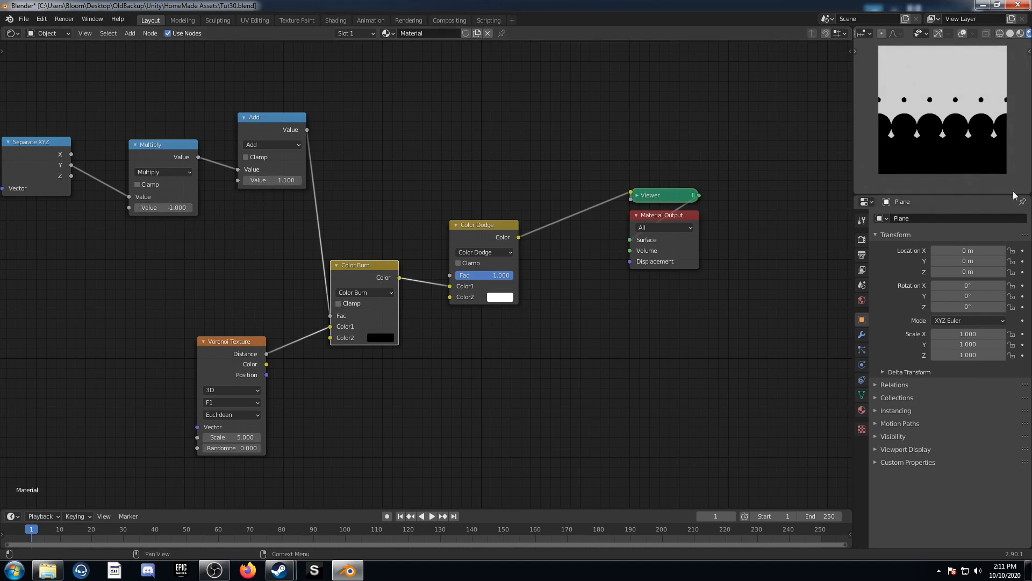
pyautogui.moveTo(164, 208); pyautogui.dragTo(183, 207)
pyautogui.moveTo(272, 180); pyautogui.dragTo(248, 180)
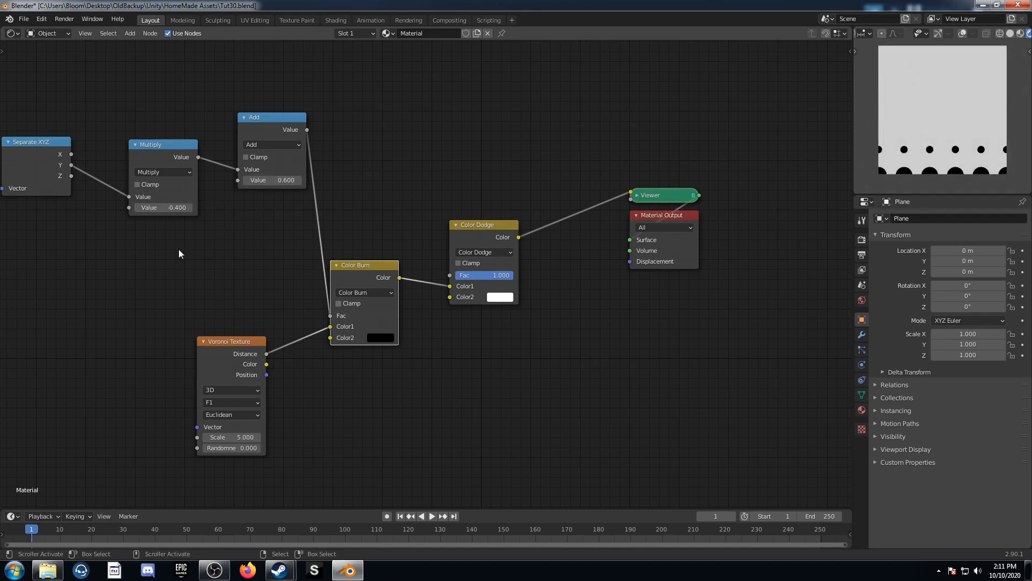
# Set the second value of the Multiply node to -0.200 and that of the Add node to 0.700.
pyautogui.keyDown('ctrl'); pyautogui.scroll(2, 209, 230); pyautogui.keyUp('ctrl')
pyautogui.click(214, 208)
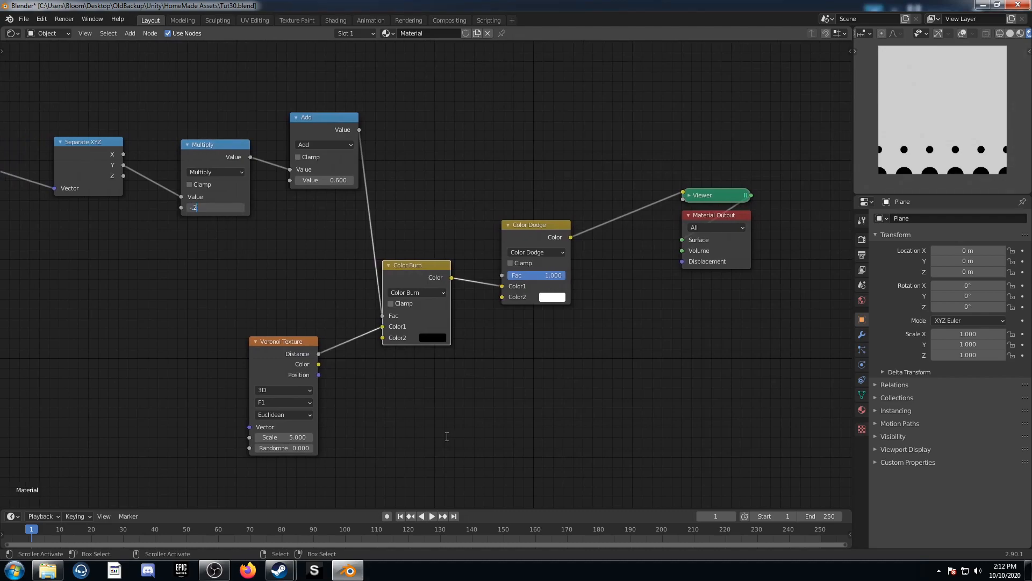
pyautogui.press('Return')
pyautogui.click(303, 183)
pyautogui.write('.7')
pyautogui.press('Return')
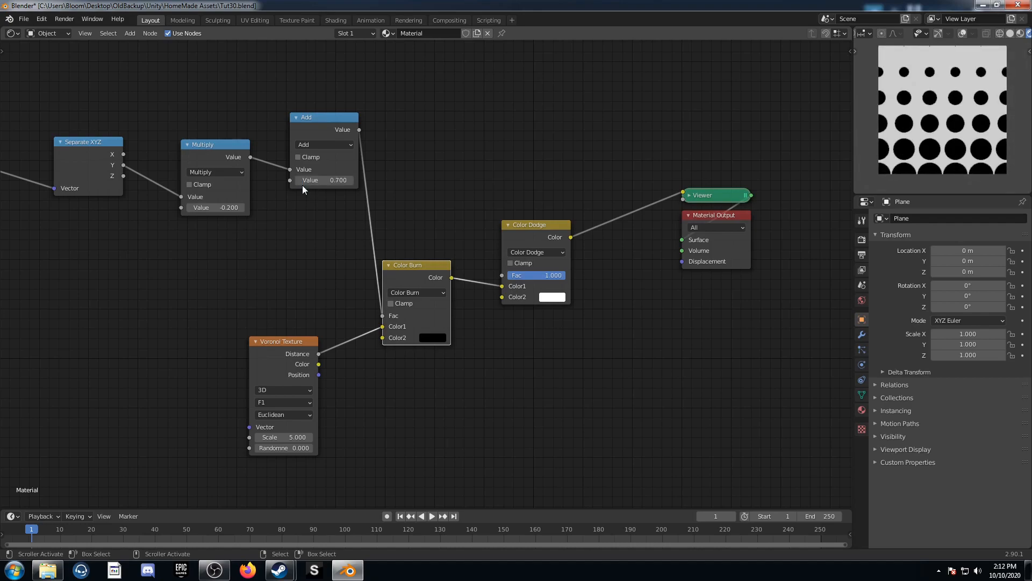
# Set the Voronoi Texture's scale to 11.
pyautogui.click(287, 438)
pyautogui.write('11')
pyautogui.press('Return')
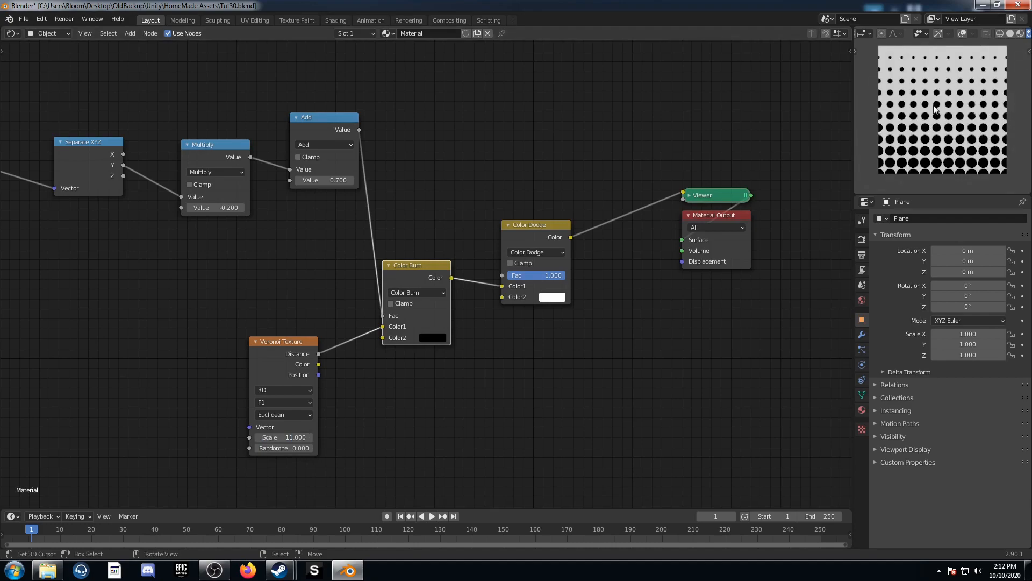
pyautogui.scroll(-2, 528, 366)
pyautogui.keyDown('ctrl'); pyautogui.hscroll(-3, 320, 299); pyautogui.keyUp('ctrl')
pyautogui.moveTo(664, 288); pyautogui.dragTo(559, 301, button='middle')
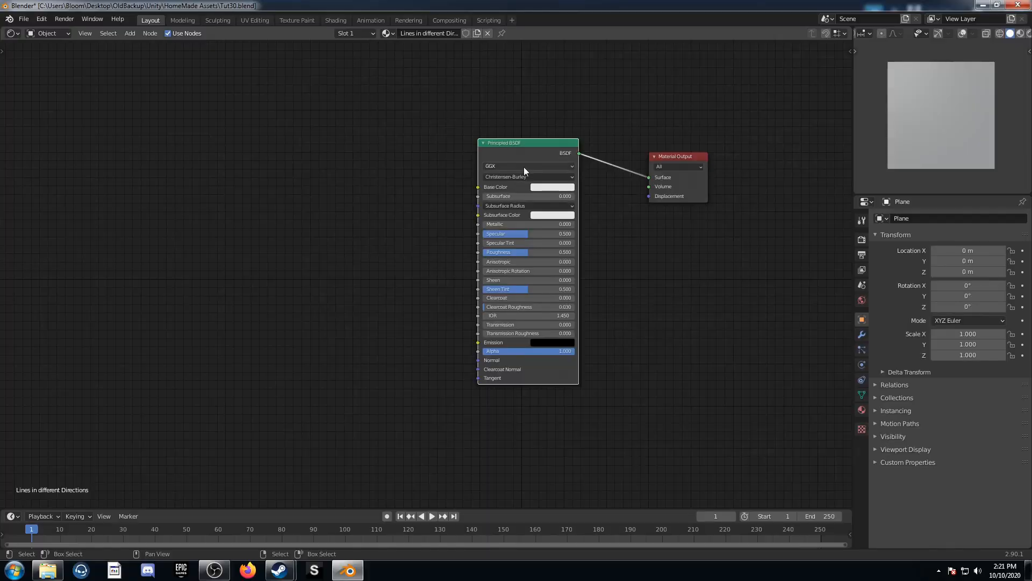
# Delete the Principled BSDF from the "Lines in different Directions" material and add a Voronoi Texture node.
pyautogui.press('x')
pyautogui.hotkey('shift', 'a')
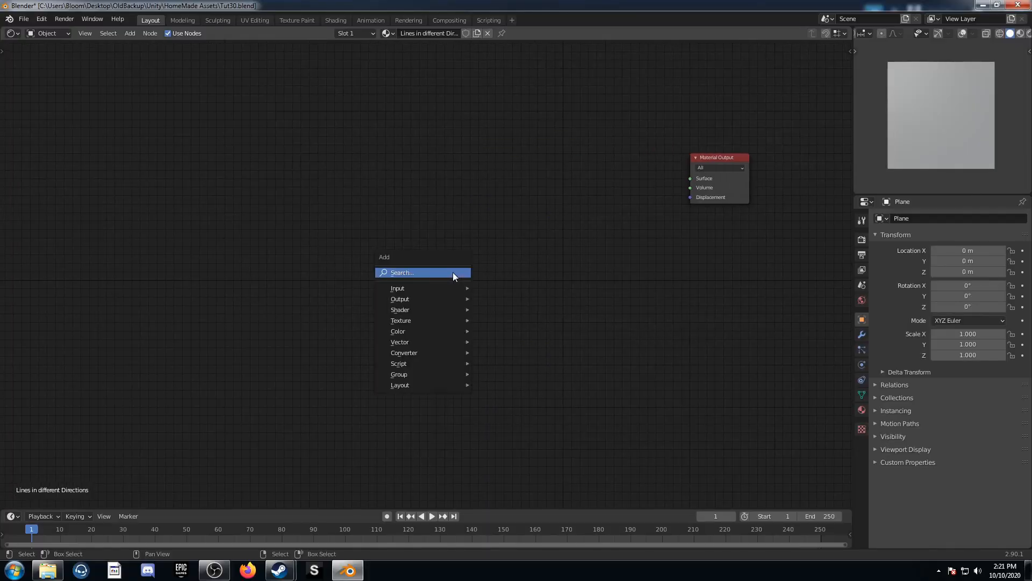
pyautogui.click(453, 272)
pyautogui.write('voronoi')
pyautogui.press('Return')
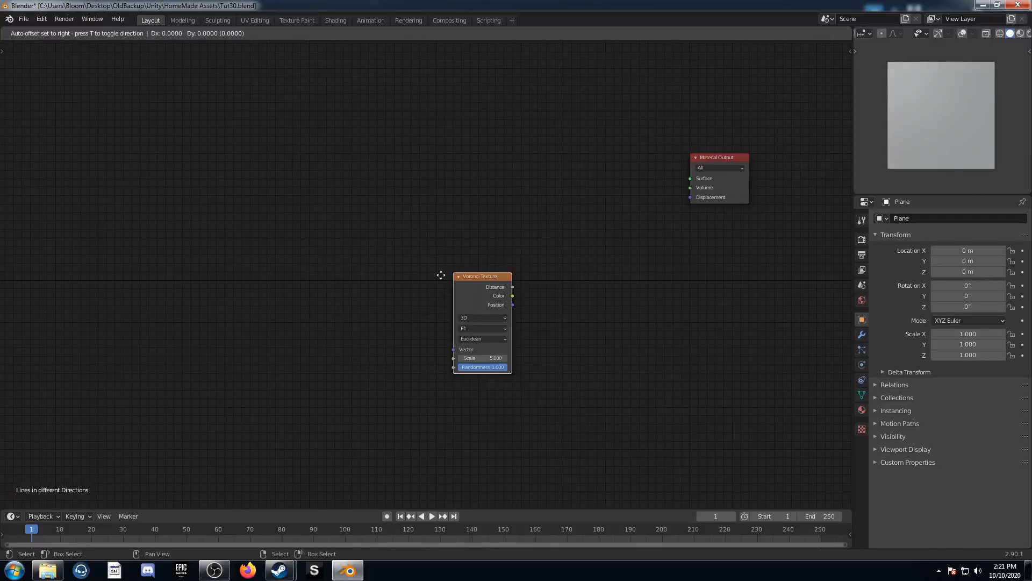
pyautogui.click(275, 152)
# Set the Voronoi Texture's feature output to Distance To Edge, preview it, and place the Viewer between it and Material Output.
pyautogui.click(314, 206)
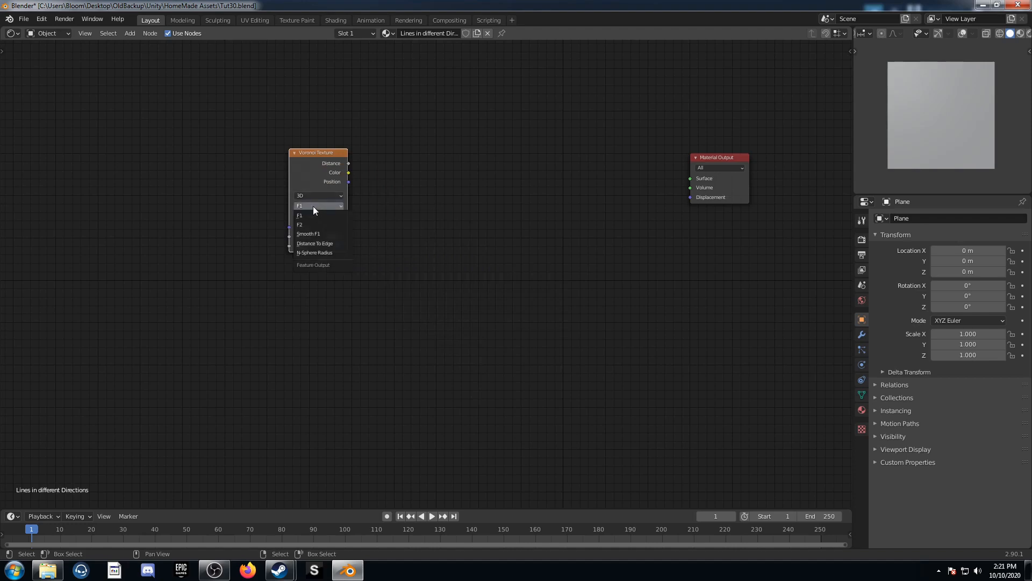
pyautogui.click(336, 244)
pyautogui.scroll(2, 350, 210)
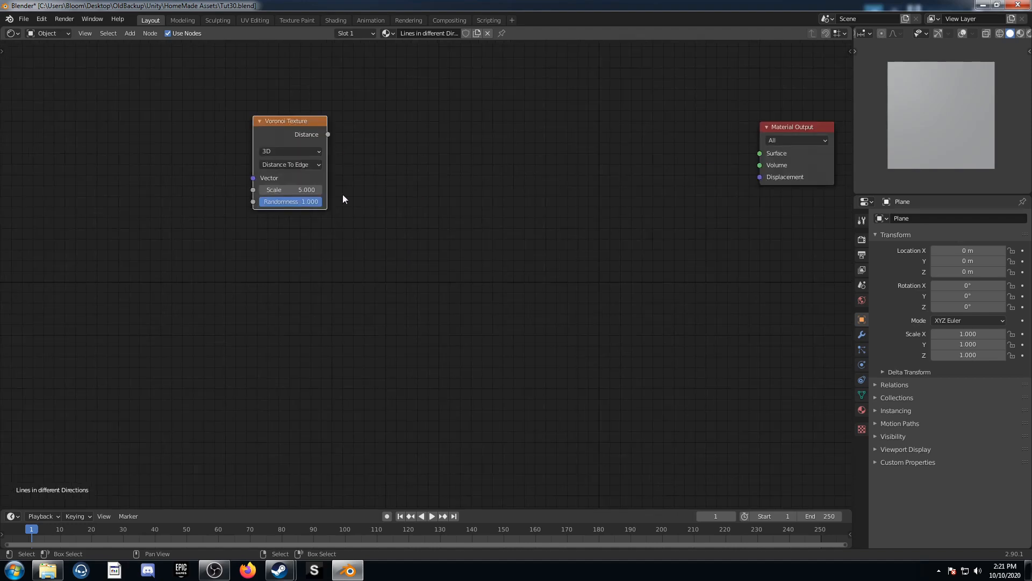
pyautogui.keyDown('ctrl'); pyautogui.keyDown('shift'); pyautogui.click(303, 130); pyautogui.keyUp('shift'); pyautogui.keyUp('ctrl')
pyautogui.scroll(3, 947, 77)
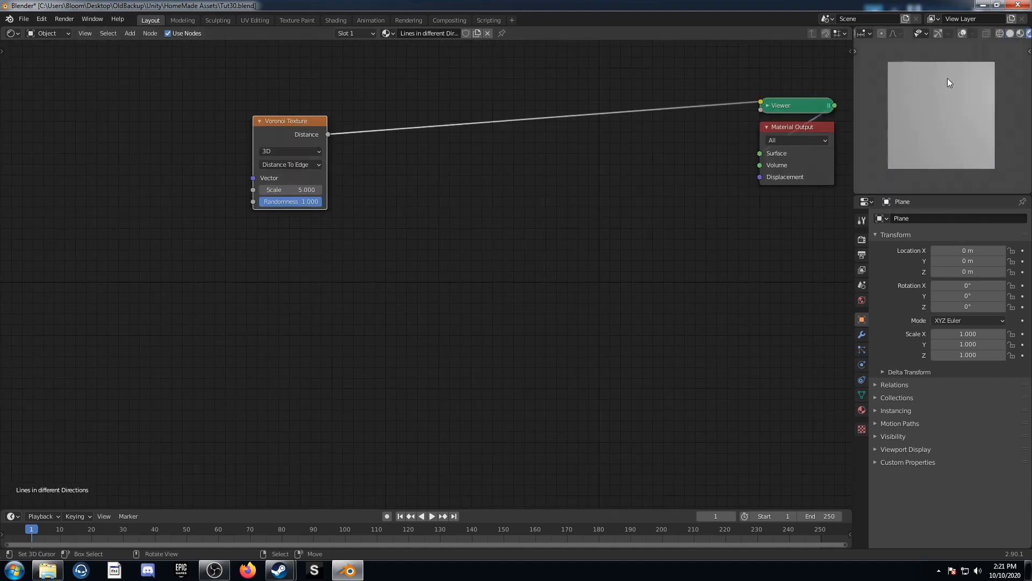
pyautogui.moveTo(790, 106); pyautogui.dragTo(616, 164)
# Insert a ColorRamp node on the link between the Voronoi Texture and the Viewer.
pyautogui.hotkey('shift', 'a')
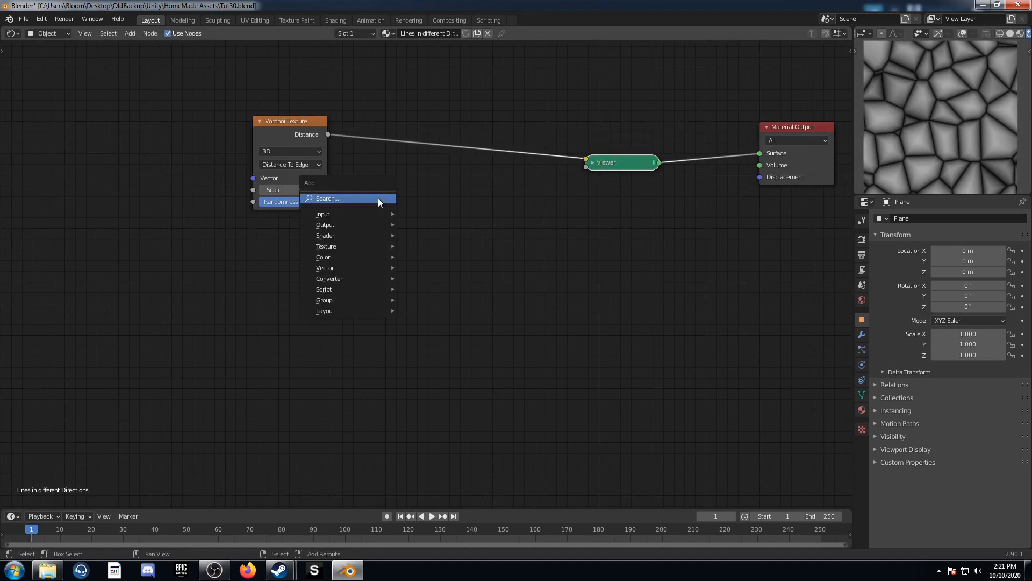
pyautogui.click(379, 198)
pyautogui.write('ramp')
pyautogui.press('Return')
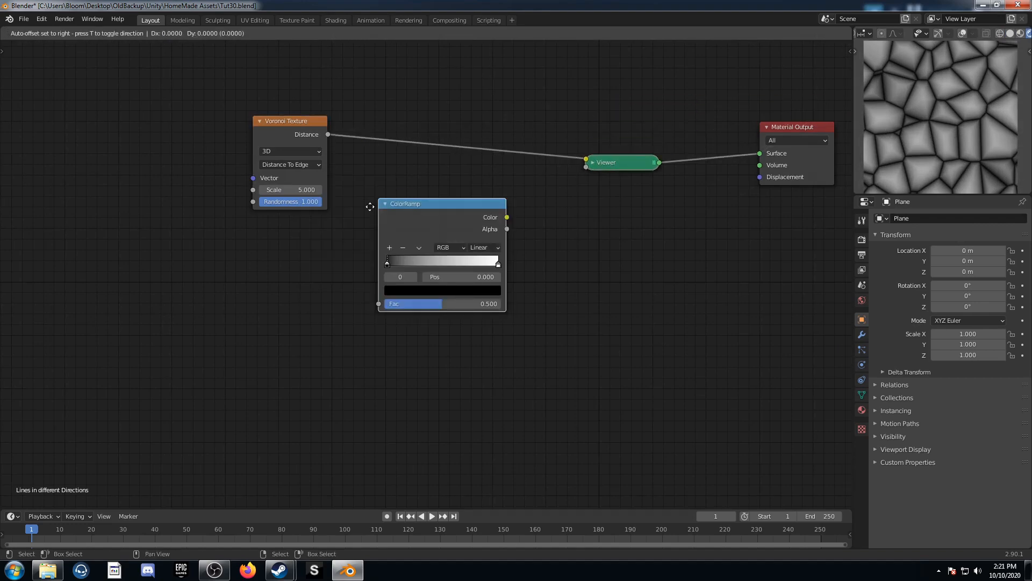
pyautogui.click(406, 96)
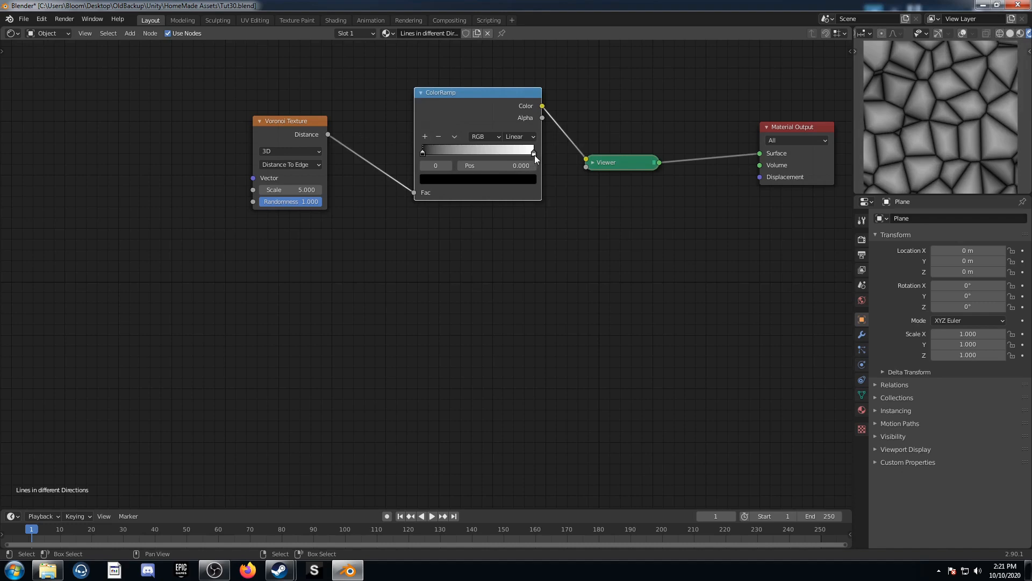
# Set the ColorRamp's white stop to position 0.145 and save the file.
pyautogui.click(533, 153)
pyautogui.click(513, 162)
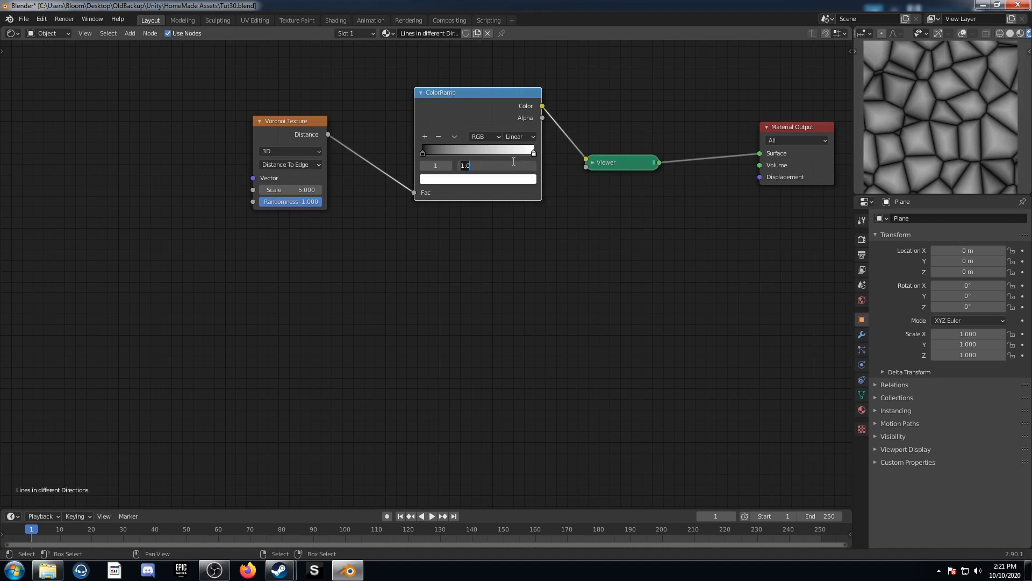
pyautogui.press('Return')
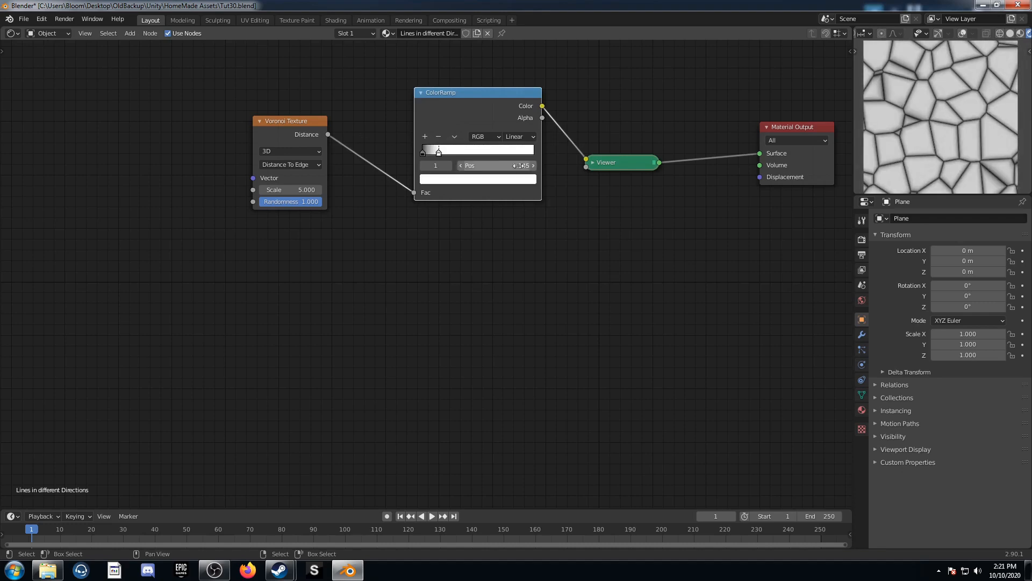
pyautogui.hotkey('ctrl', 's')
pyautogui.moveTo(344, 420); pyautogui.dragTo(262, 472, button='middle')
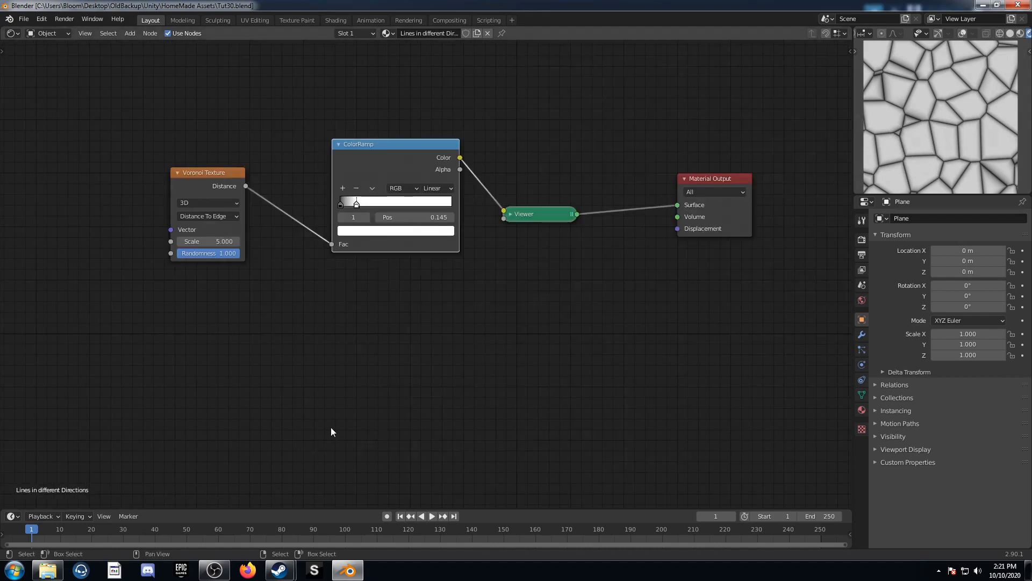
# Add a Wave Texture node below the ColorRamp and preview it through the Viewer.
pyautogui.moveTo(331, 427); pyautogui.dragTo(338, 392, button='middle')
pyautogui.hotkey('shift', 'a')
pyautogui.write('wave')
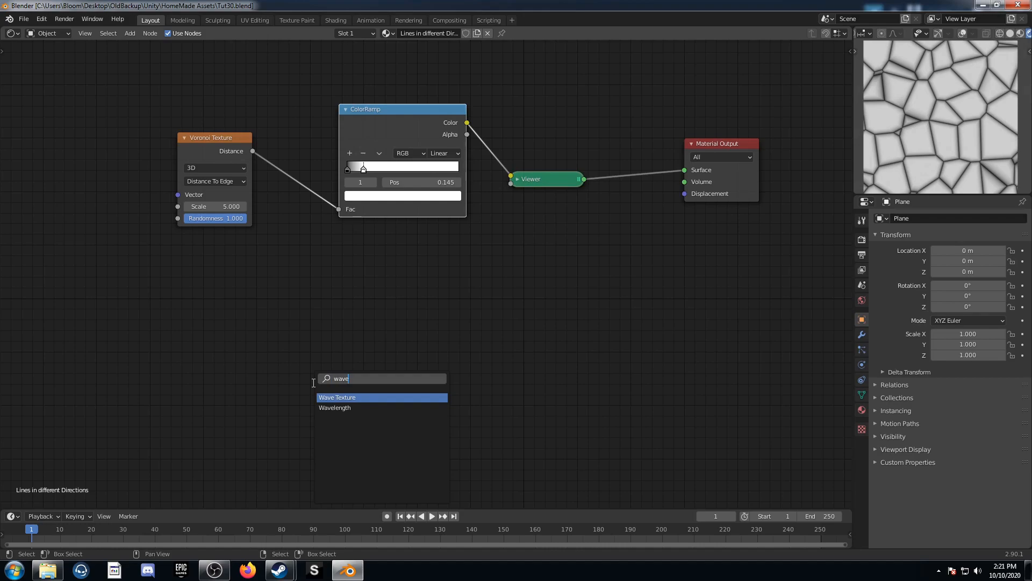
pyautogui.press('Return')
pyautogui.click(376, 349)
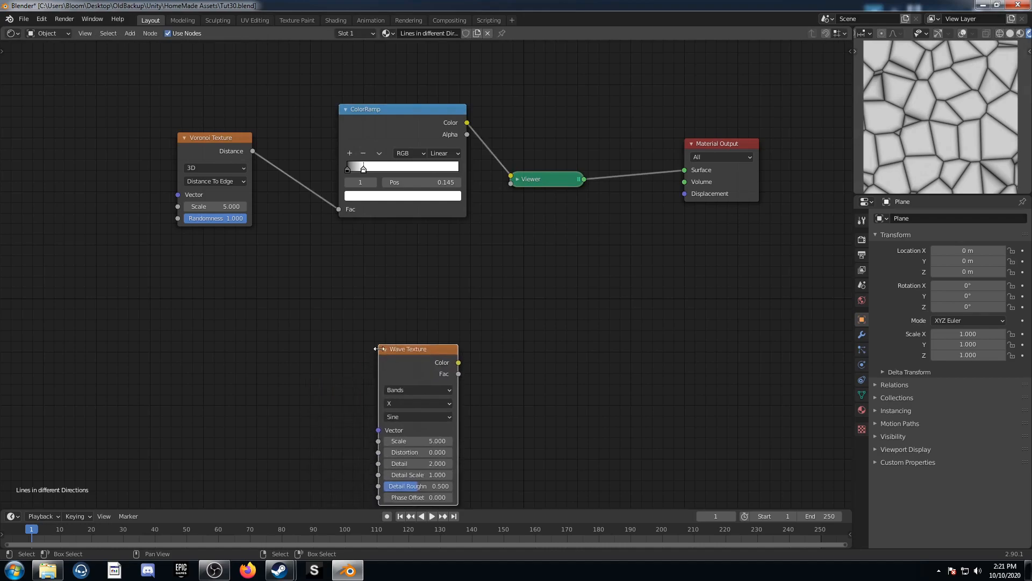
pyautogui.keyDown('ctrl'); pyautogui.keyDown('shift'); pyautogui.click(418, 350); pyautogui.keyUp('shift'); pyautogui.keyUp('ctrl')
pyautogui.moveTo(418, 350); pyautogui.dragTo(599, 295, button='middle')
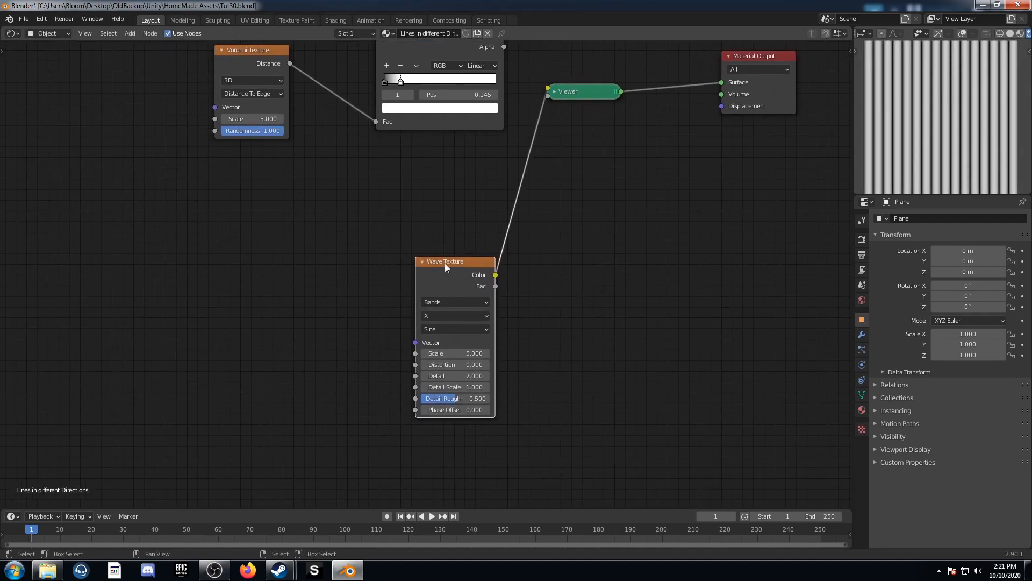
# Add Mapping and Texture Coordinate nodes to the Wave Texture's Vector input and spread them out before it.
pyautogui.hotkey('ctrl', 't')
pyautogui.moveTo(223, 322); pyautogui.dragTo(269, 312)
pyautogui.moveTo(188, 285); pyautogui.dragTo(68, 327)
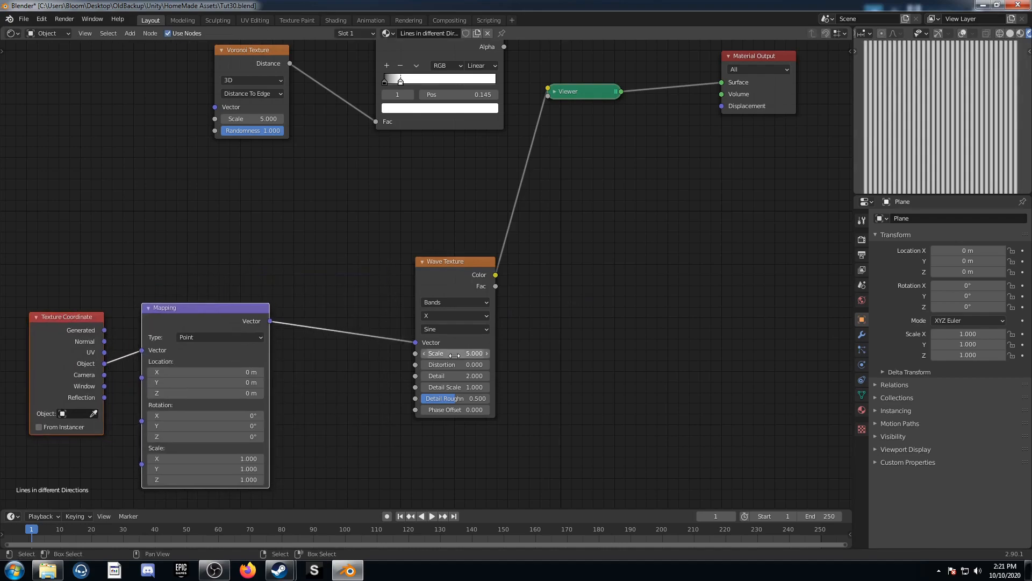
# Combine the ColorRamp and Wave Texture in a new Mix node feeding the Viewer, and arrange the nodes.
pyautogui.scroll(-4, 459, 393)
pyautogui.moveTo(469, 349); pyautogui.dragTo(509, 286, button='middle')
pyautogui.scroll(-3, 530, 329)
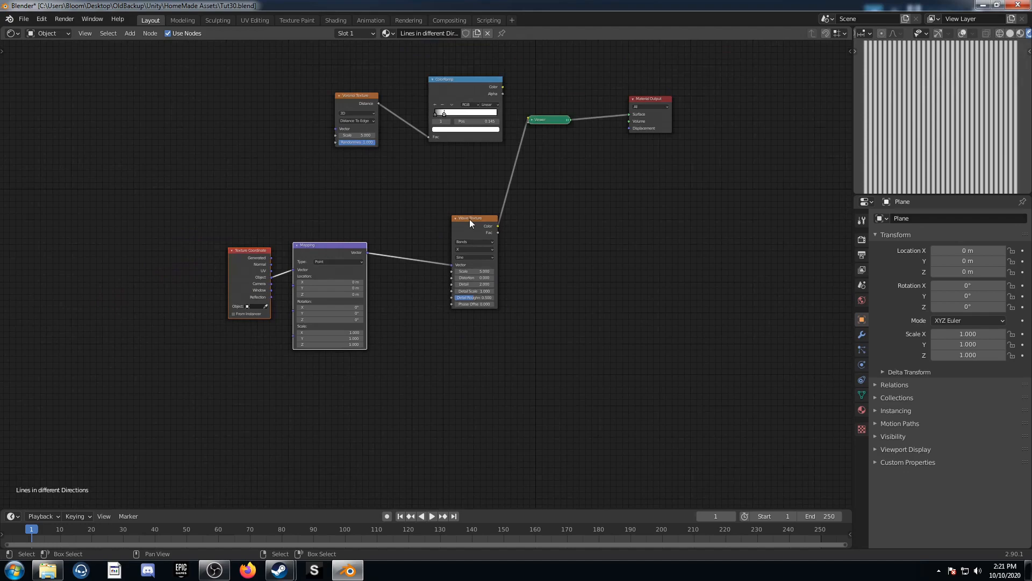
pyautogui.scroll(3, 484, 269)
pyautogui.moveTo(485, 224); pyautogui.dragTo(385, 388, button='middle')
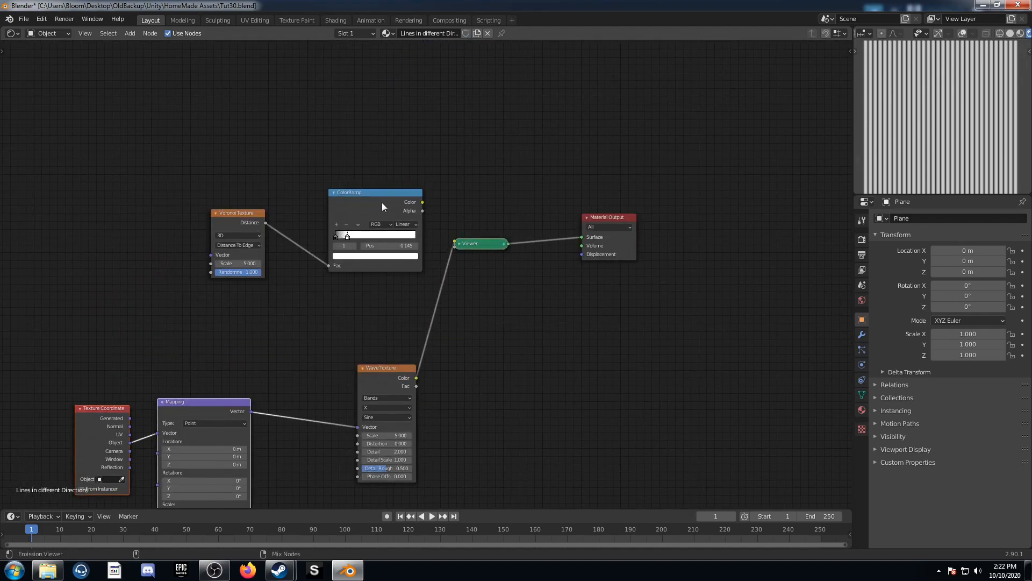
pyautogui.keyDown('ctrl'); pyautogui.keyDown('shift'); pyautogui.moveTo(382, 203); pyautogui.dragTo(386, 376, button='right'); pyautogui.keyUp('shift'); pyautogui.keyUp('ctrl')
pyautogui.scroll(4, 447, 259)
pyautogui.moveTo(495, 180)
pyautogui.mouseDown()
pyautogui.moveTo(605, 282)
pyautogui.moveTo(544, 260)
pyautogui.mouseUp()
pyautogui.press('g')
pyautogui.click(593, 281)
pyautogui.click(458, 310)
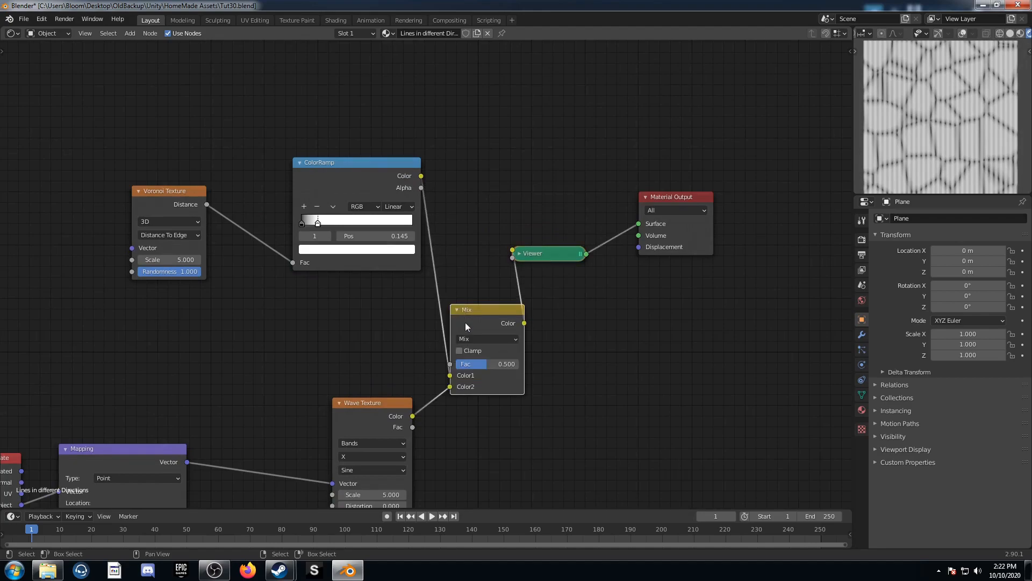
# Set the Mix node's blending mode to Multiply with a factor of 1.000.
pyautogui.click(480, 339)
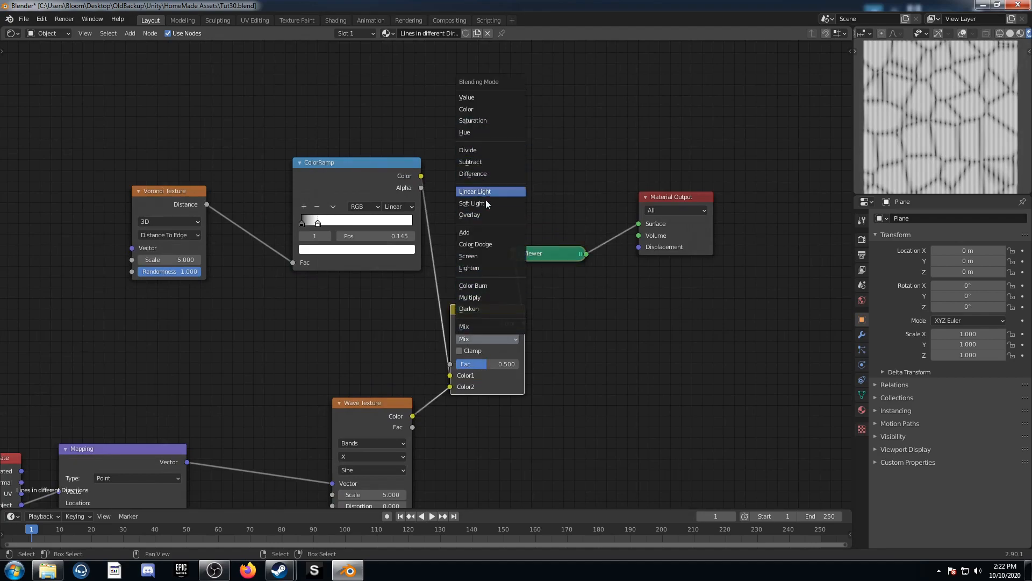
pyautogui.click(493, 298)
pyautogui.moveTo(490, 362); pyautogui.dragTo(519, 362)
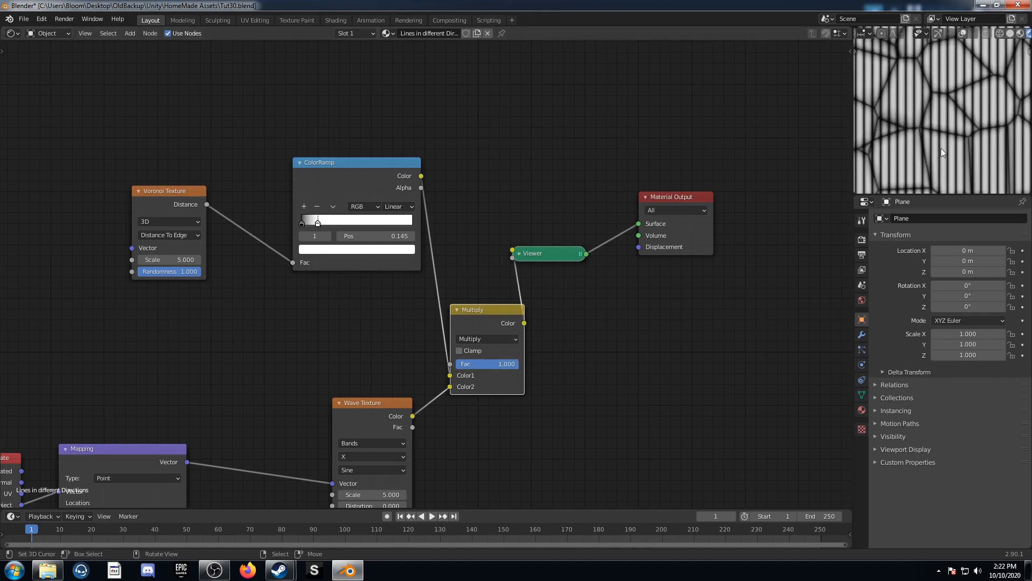
# Set the Mapping node's Z rotation to 24.3° and check the slanted lines on the plane.
pyautogui.scroll(-4, 928, 146)
pyautogui.moveTo(74, 456); pyautogui.dragTo(336, 208, button='middle')
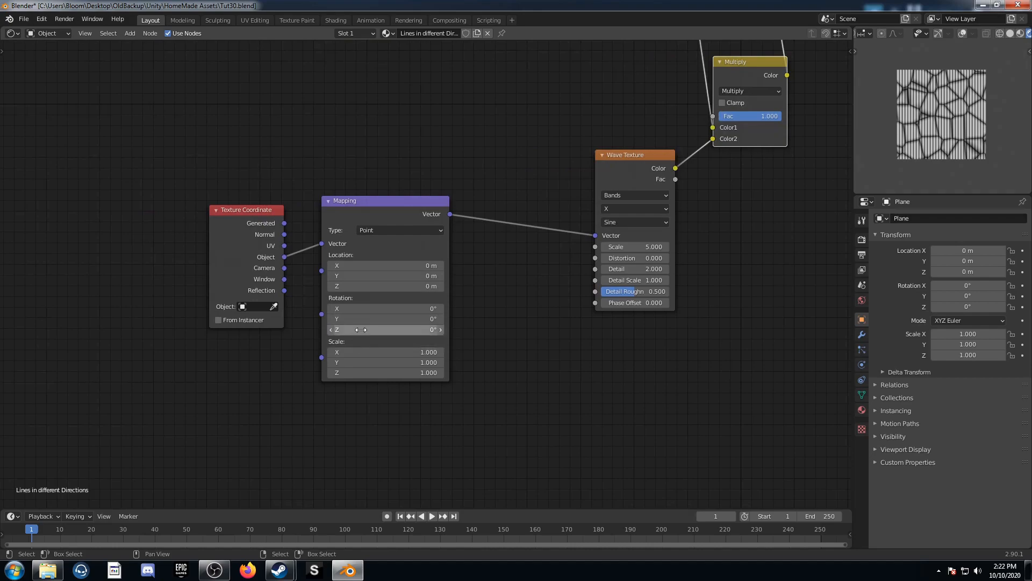
pyautogui.moveTo(367, 325); pyautogui.dragTo(371, 326)
pyautogui.moveTo(386, 330); pyautogui.dragTo(409, 330)
pyautogui.scroll(6, 1006, 137)
pyautogui.scroll(-6, 898, 135)
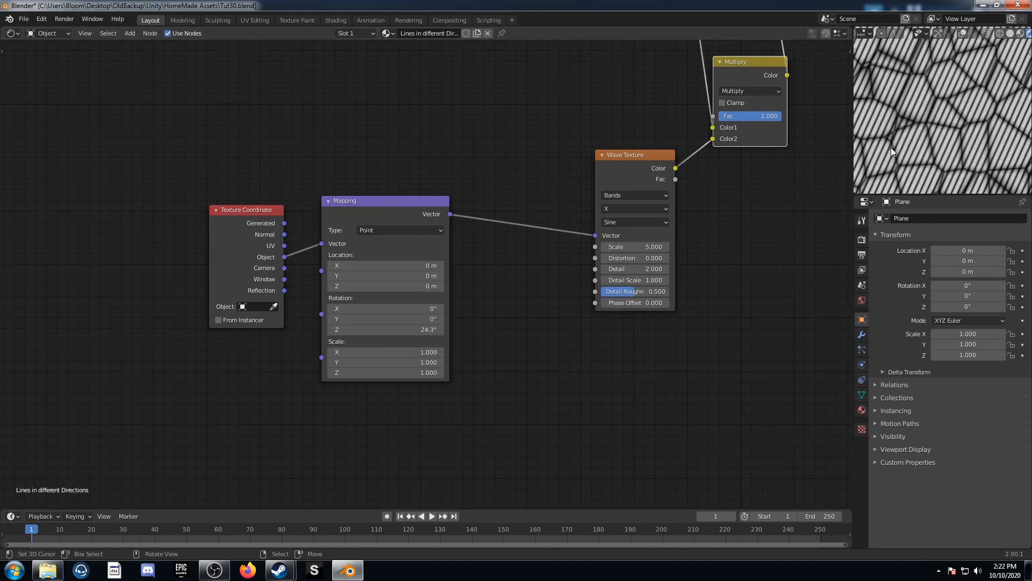
pyautogui.moveTo(651, 187); pyautogui.dragTo(441, 334, button='middle')
pyautogui.scroll(-4, 442, 335)
pyautogui.moveTo(505, 311); pyautogui.dragTo(693, 178, button='middle')
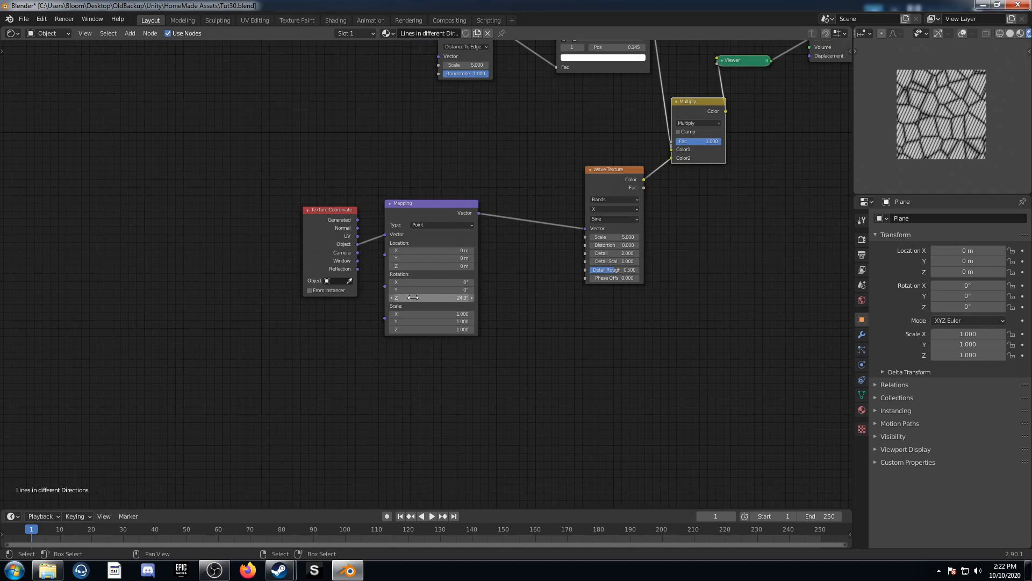
pyautogui.scroll(-4, 416, 298)
pyautogui.moveTo(471, 226); pyautogui.dragTo(444, 322, button='middle')
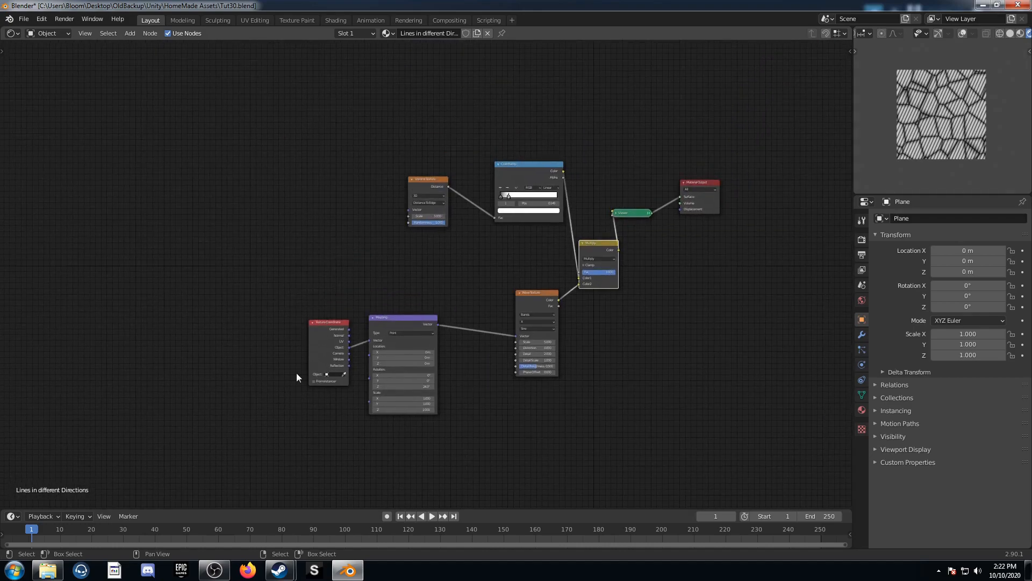
pyautogui.scroll(2, 242, 165)
pyautogui.hotkey('shift', 'a')
pyautogui.click(242, 165)
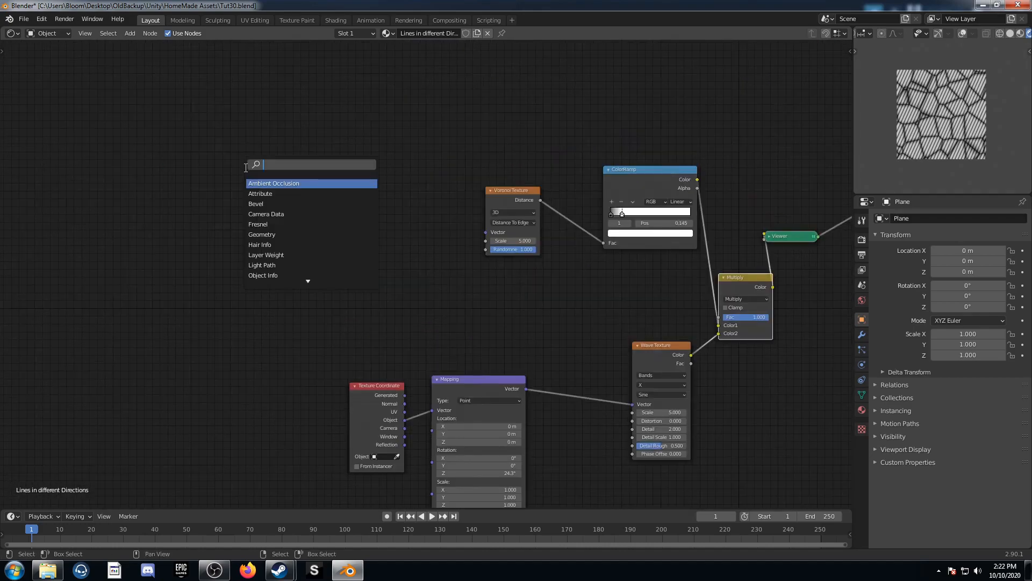
pyautogui.click(416, 323)
# Move the Voronoi Texture node farther from the ColorRamp and place a duplicate of it directly below.
pyautogui.scroll(2, 427, 301)
pyautogui.moveTo(536, 169); pyautogui.dragTo(255, 83)
pyautogui.scroll(-2, 380, 134)
pyautogui.moveTo(380, 134); pyautogui.dragTo(486, 145, button='middle')
pyautogui.scroll(-2, 554, 345)
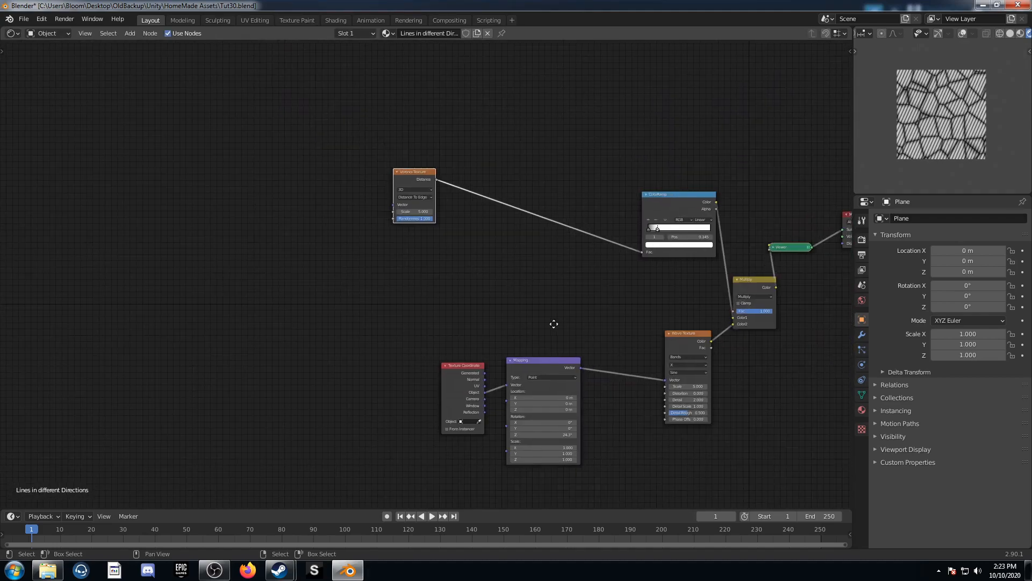
pyautogui.moveTo(553, 346); pyautogui.dragTo(546, 276, button='middle')
pyautogui.hotkey('shift', 'd')
pyautogui.click(546, 351)
# Move the Texture Coordinate, Mapping, Wave Texture, and Mix nodes farther down, then shift the Viewer and Material Output nodes to match.
pyautogui.scroll(-1, 548, 344)
pyautogui.keyDown('shift'); pyautogui.scroll(-2, 551, 338); pyautogui.keyUp('shift')
pyautogui.moveTo(418, 410); pyautogui.dragTo(771, 191)
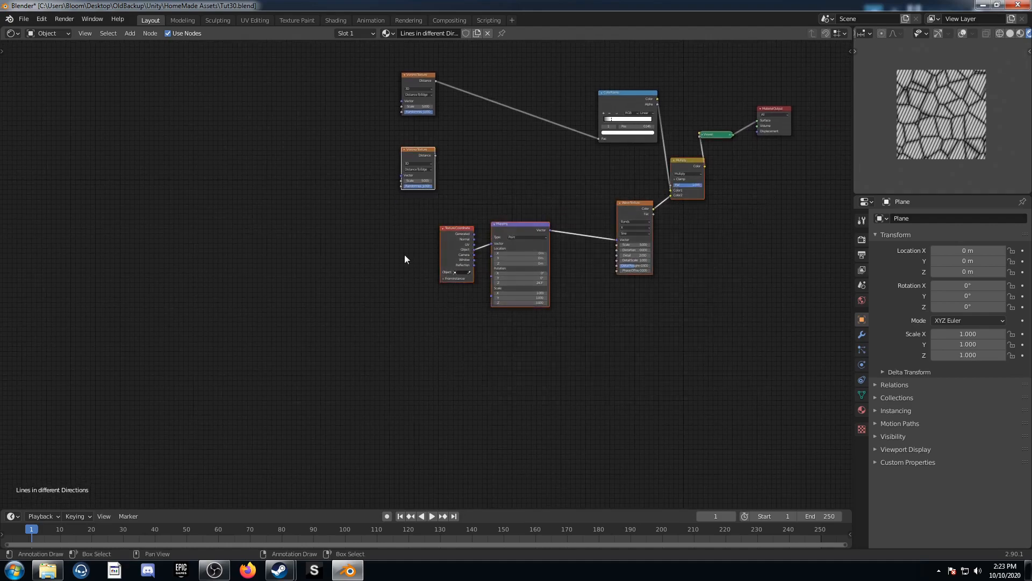
pyautogui.press('g')
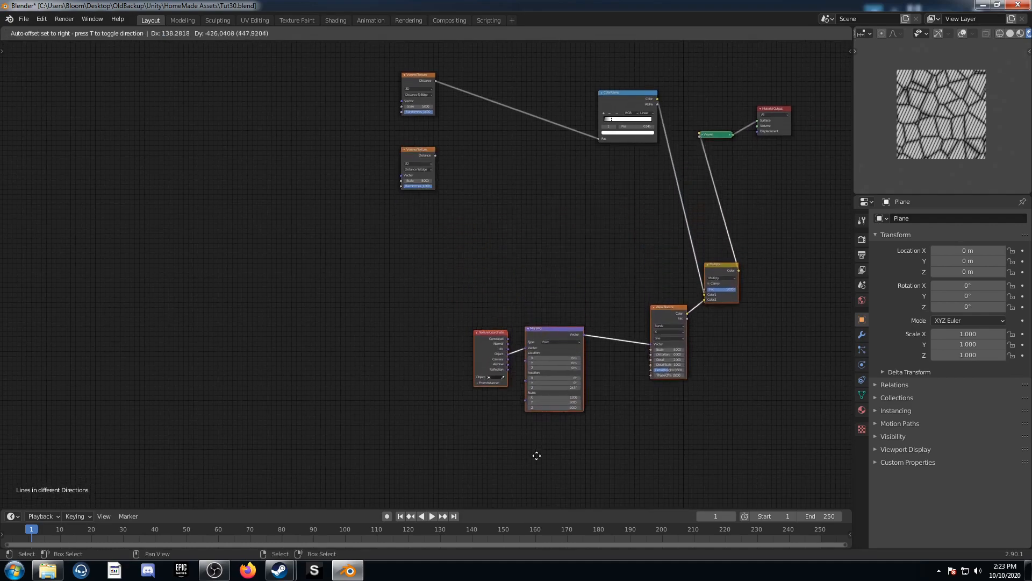
pyautogui.click(561, 460)
pyautogui.moveTo(725, 63); pyautogui.dragTo(818, 179)
pyautogui.press('g')
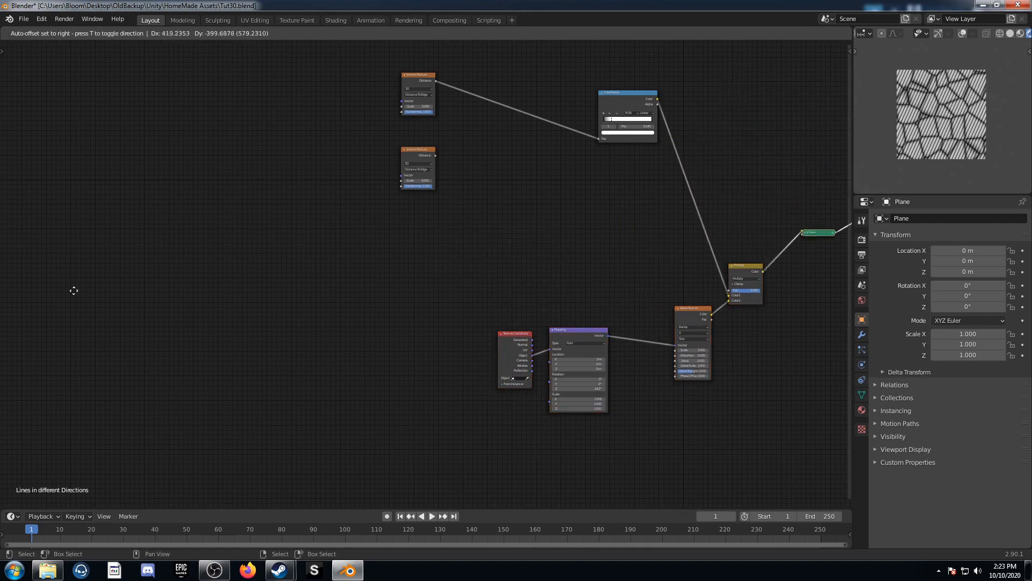
pyautogui.click(469, 202)
# Set the duplicated Voronoi Texture's feature output to F1 and preview its Color output through the Viewer.
pyautogui.scroll(1, 469, 202)
pyautogui.moveTo(444, 164); pyautogui.dragTo(230, 275, button='middle')
pyautogui.scroll(4, 330, 289)
pyautogui.moveTo(191, 202); pyautogui.dragTo(190, 215)
pyautogui.click(191, 246)
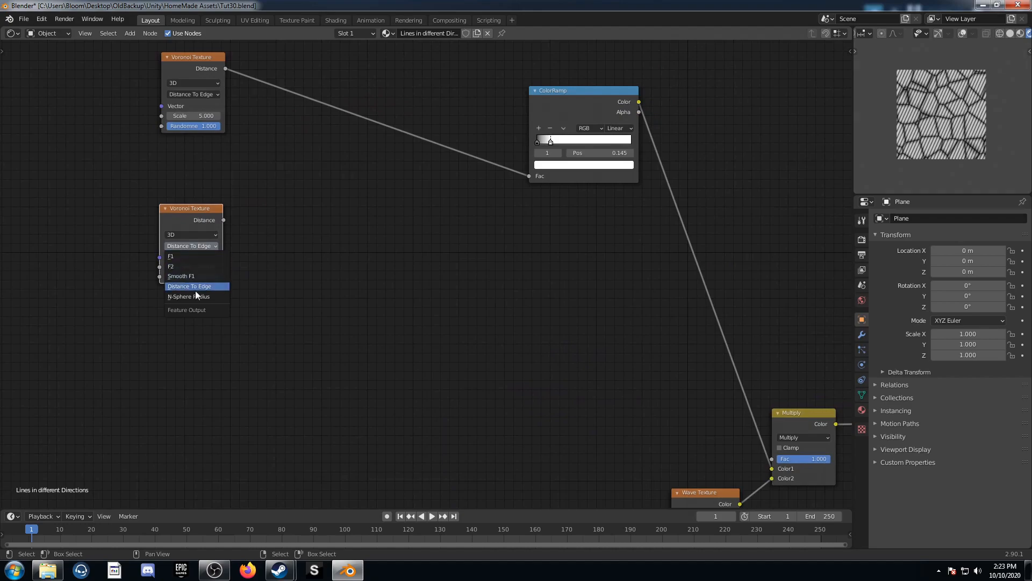
pyautogui.click(193, 258)
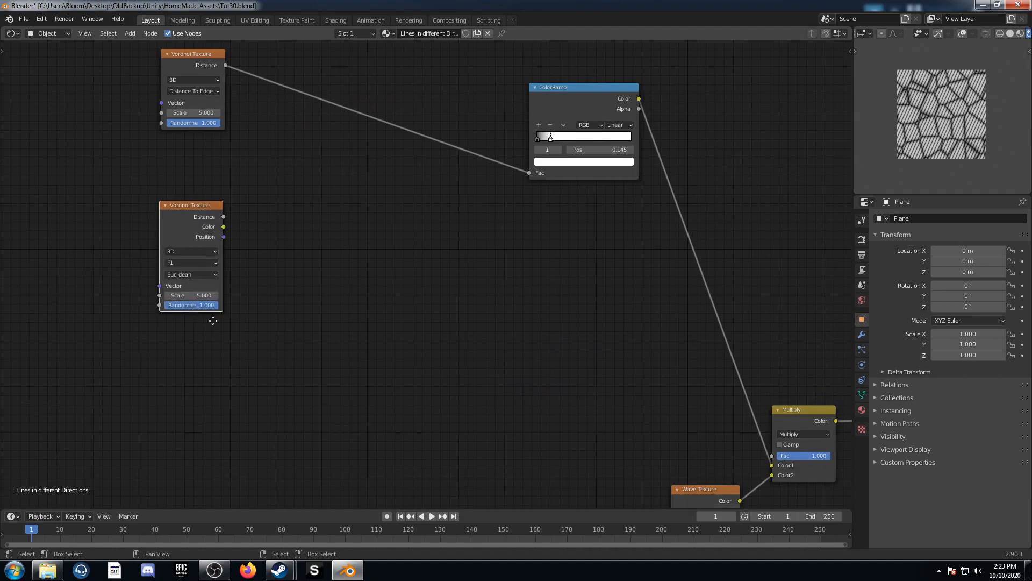
pyautogui.moveTo(181, 204); pyautogui.dragTo(167, 169, button='middle')
pyautogui.keyDown('ctrl'); pyautogui.keyDown('shift'); pyautogui.click(176, 172); pyautogui.keyUp('shift'); pyautogui.keyUp('ctrl')
pyautogui.keyDown('ctrl'); pyautogui.keyDown('shift'); pyautogui.click(177, 173); pyautogui.keyUp('shift'); pyautogui.keyUp('ctrl')
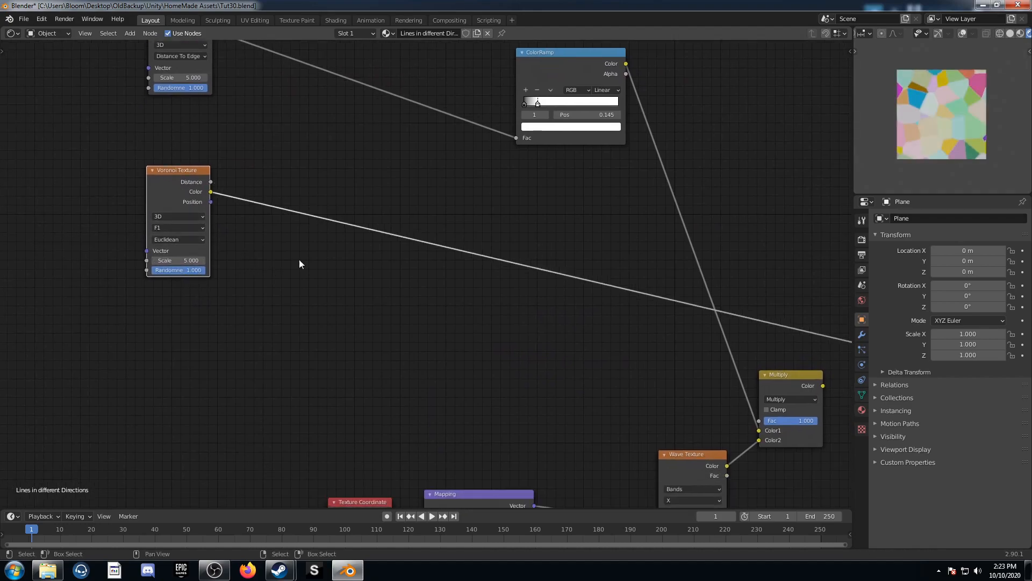
# Insert a new ColorRamp node on the link between the F1 Voronoi Texture's Color output and the Viewer.
pyautogui.scroll(-2, 287, 240)
pyautogui.moveTo(286, 239); pyautogui.dragTo(307, 302, button='middle')
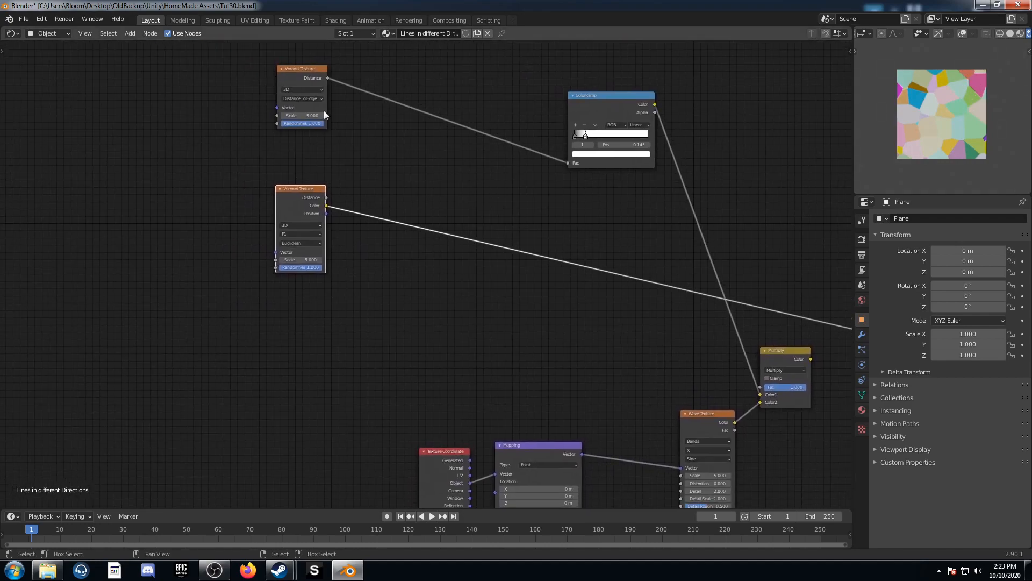
pyautogui.hotkey('shift', 'a')
pyautogui.write('color ramp')
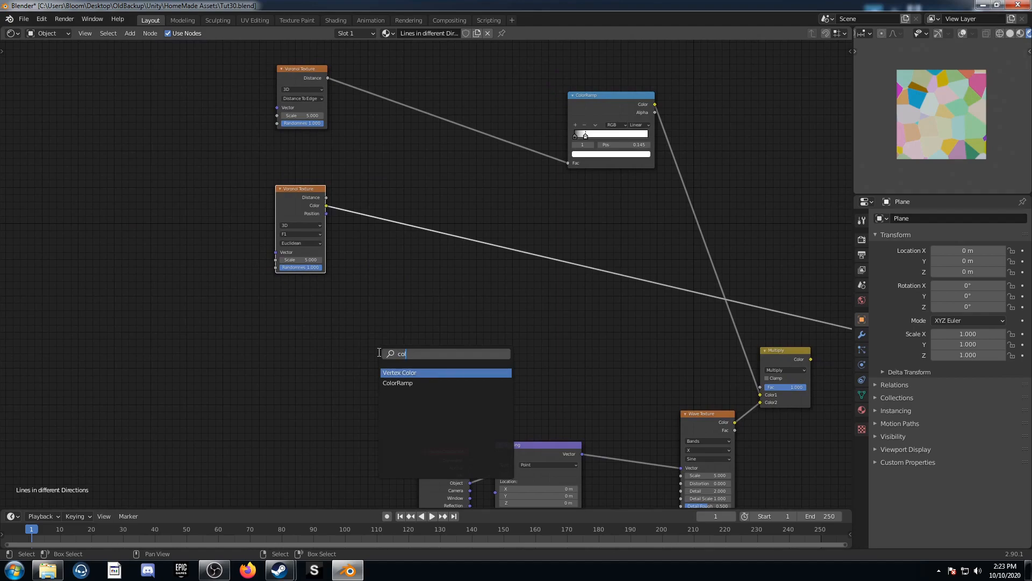
pyautogui.press('Return')
pyautogui.click(356, 187)
# Insert a Vector Math node on the link between the new ColorRamp and the Viewer.
pyautogui.moveTo(428, 320); pyautogui.dragTo(333, 304, button='middle')
pyautogui.hotkey('shift', 'a')
pyautogui.click(400, 312)
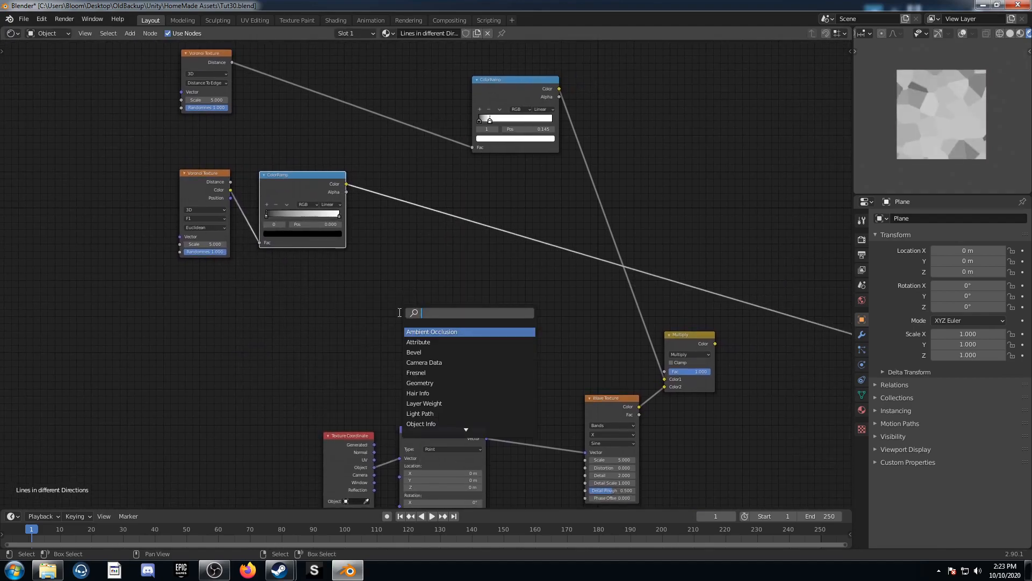
pyautogui.write('vect')
pyautogui.press('Down')
pyautogui.press('Down')
pyautogui.press('Down')
pyautogui.press('Down')
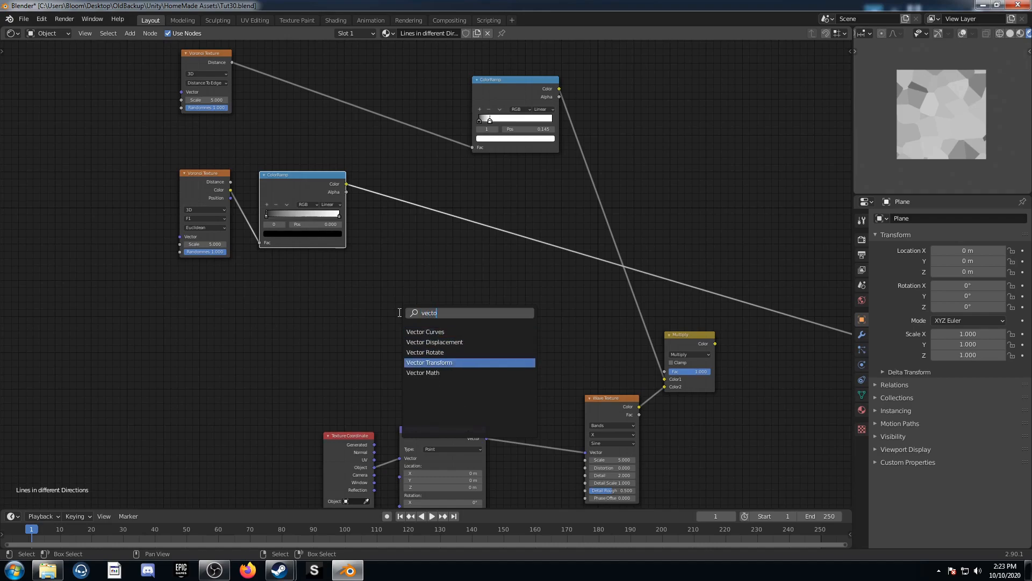
pyautogui.press('Return')
pyautogui.click(387, 171)
# Set the Vector Math node's operation to Multiply with a Z value of 4.700.
pyautogui.scroll(1, 382, 266)
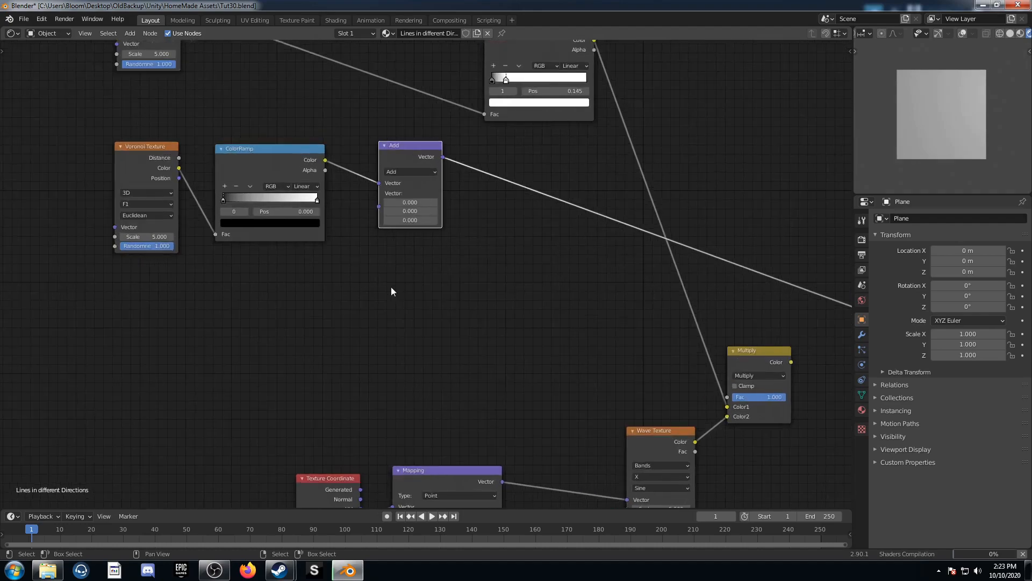
pyautogui.moveTo(381, 265); pyautogui.dragTo(286, 235, button='middle')
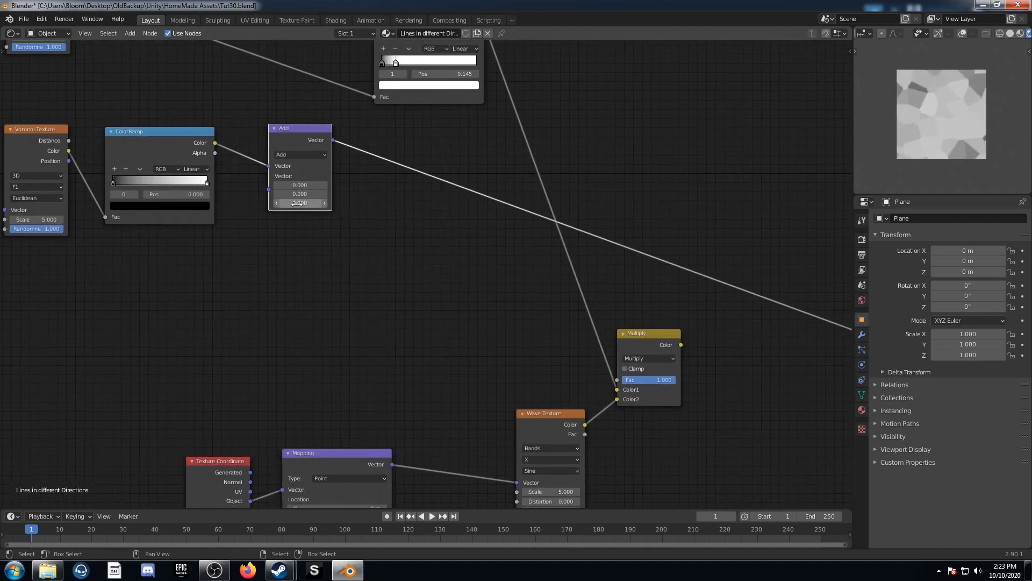
pyautogui.click(307, 156)
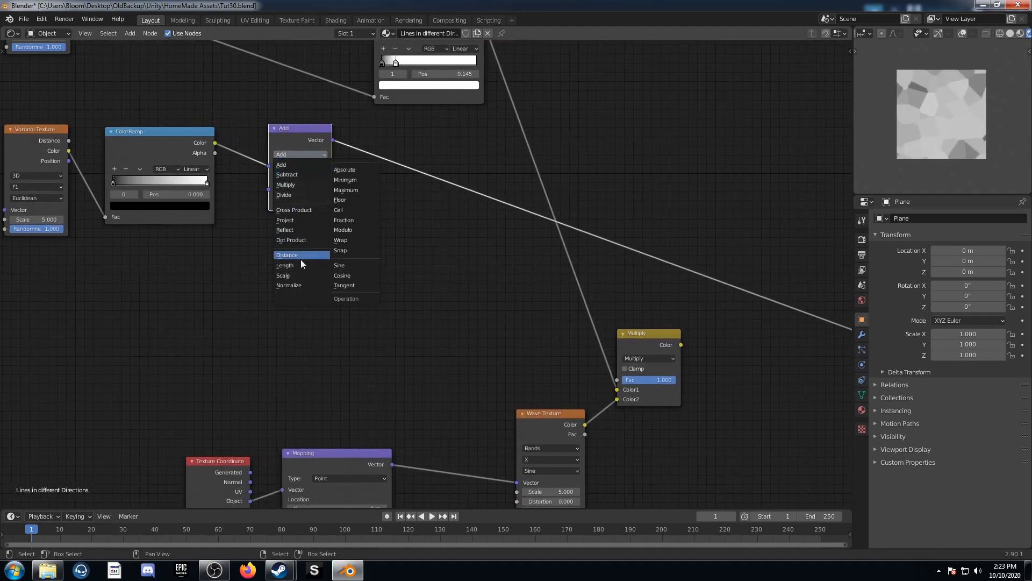
pyautogui.click(304, 185)
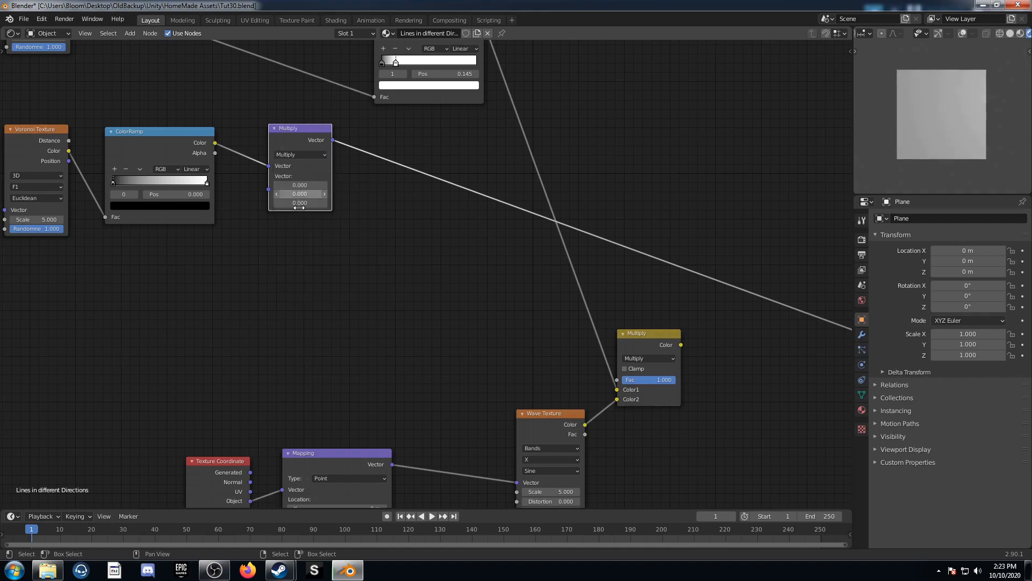
pyautogui.click(300, 202)
pyautogui.write('0.0')
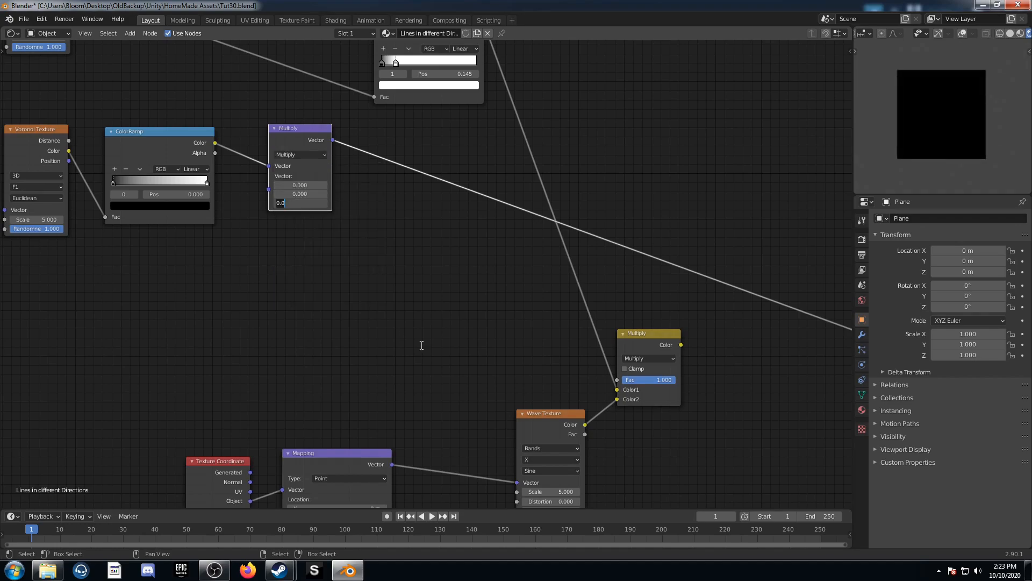
pyautogui.press('Return')
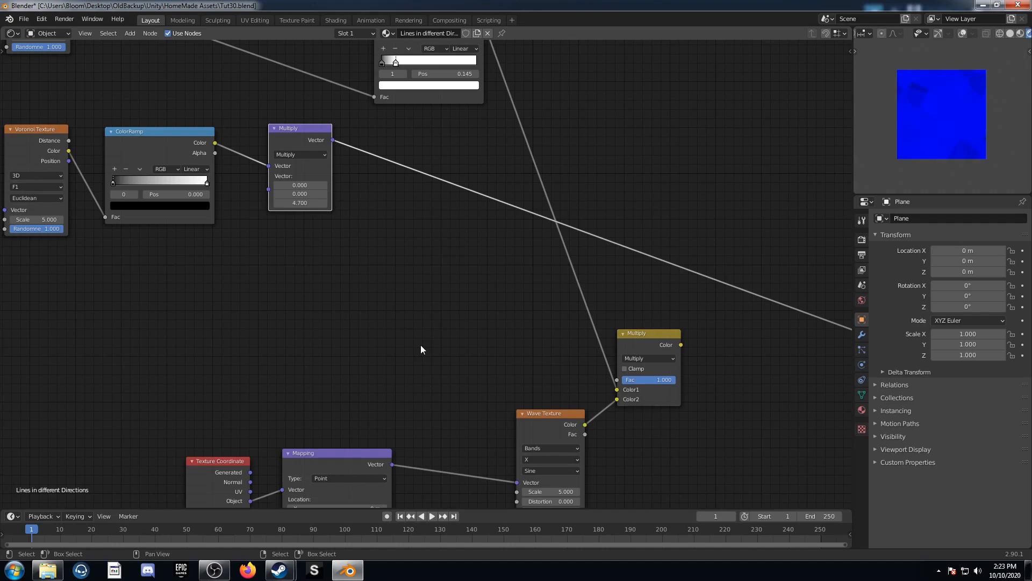
# Connect the Vector Math node's output to the Mapping node's Rotation and preview the Mix node's result on the plane.
pyautogui.scroll(-2, 376, 348)
pyautogui.moveTo(350, 350); pyautogui.dragTo(320, 176, button='middle')
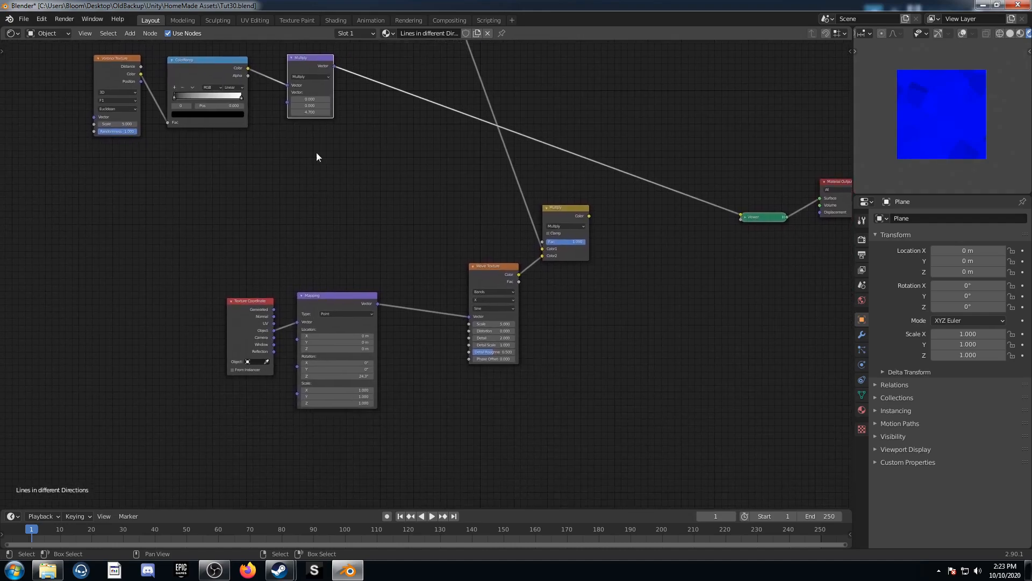
pyautogui.moveTo(334, 65); pyautogui.dragTo(298, 367)
pyautogui.moveTo(613, 272); pyautogui.dragTo(489, 337, button='middle')
pyautogui.scroll(5, 945, 150)
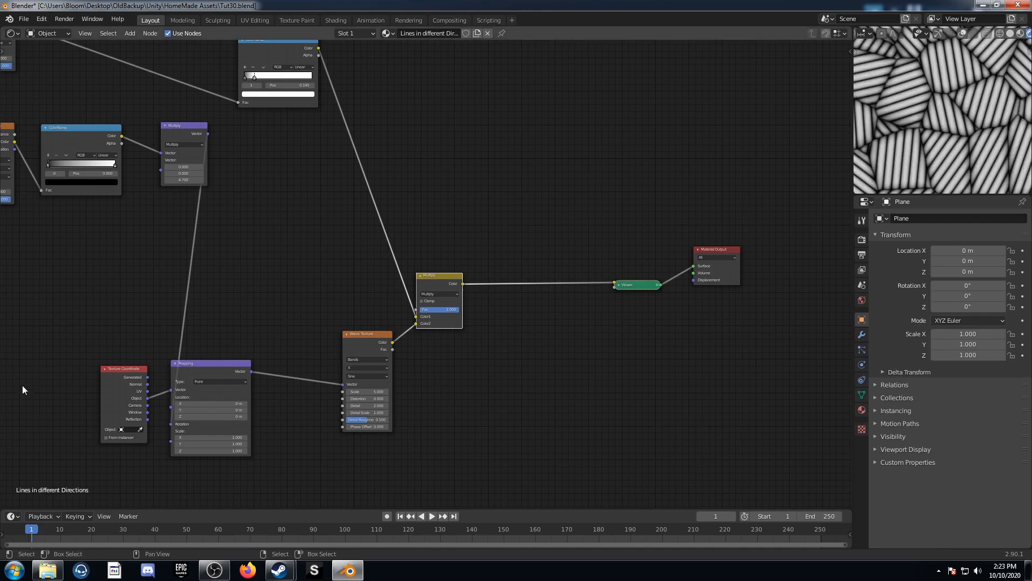
# Move the Mapping node closer to the Wave Texture and nudge the F1 Voronoi Texture away from its ColorRamp.
pyautogui.moveTo(168, 413); pyautogui.dragTo(266, 328, button='middle')
pyautogui.moveTo(314, 285); pyautogui.dragTo(366, 229)
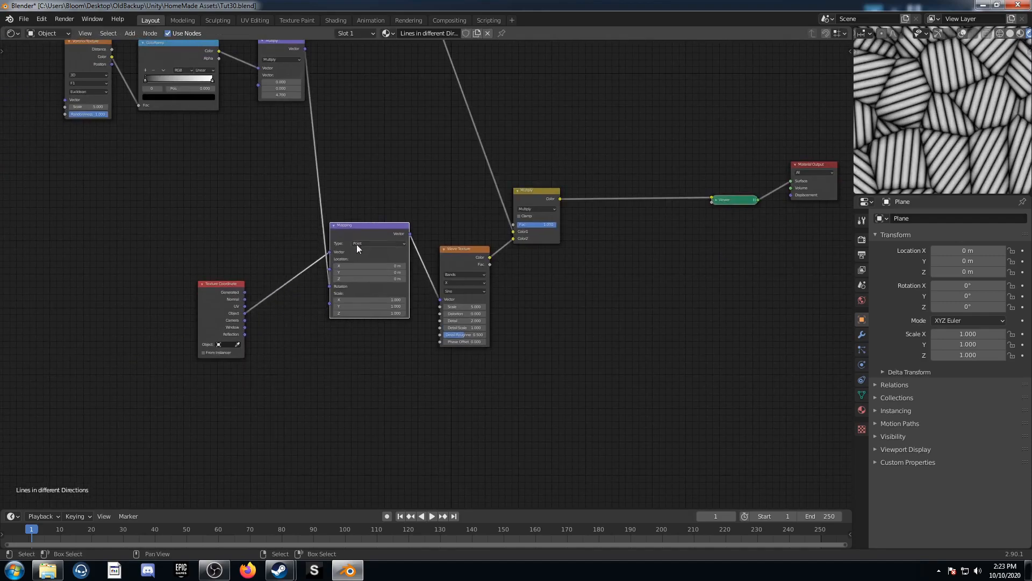
pyautogui.press('Home')
pyautogui.moveTo(155, 203); pyautogui.dragTo(224, 303, button='middle')
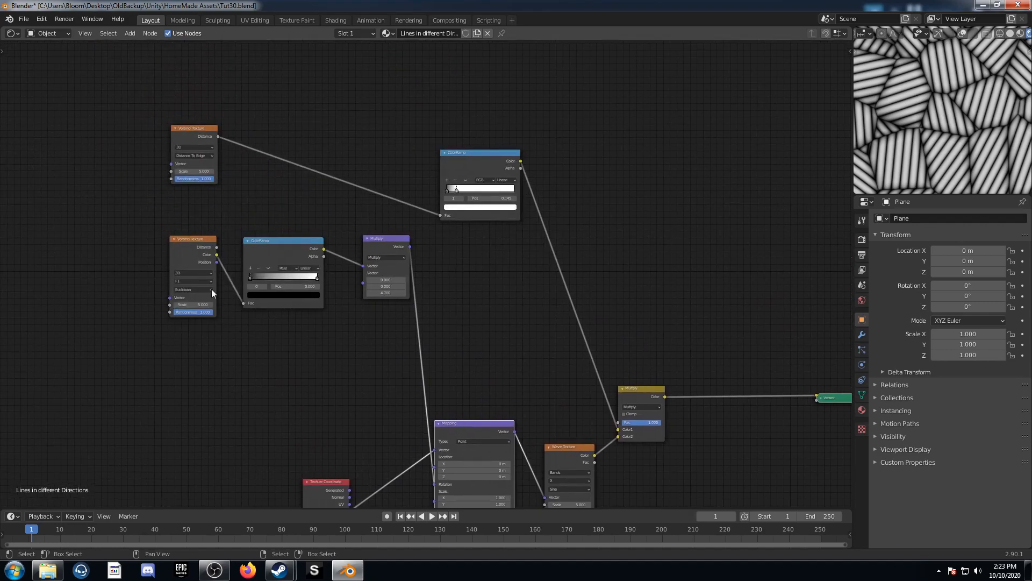
pyautogui.click(194, 244)
pyautogui.press('Home')
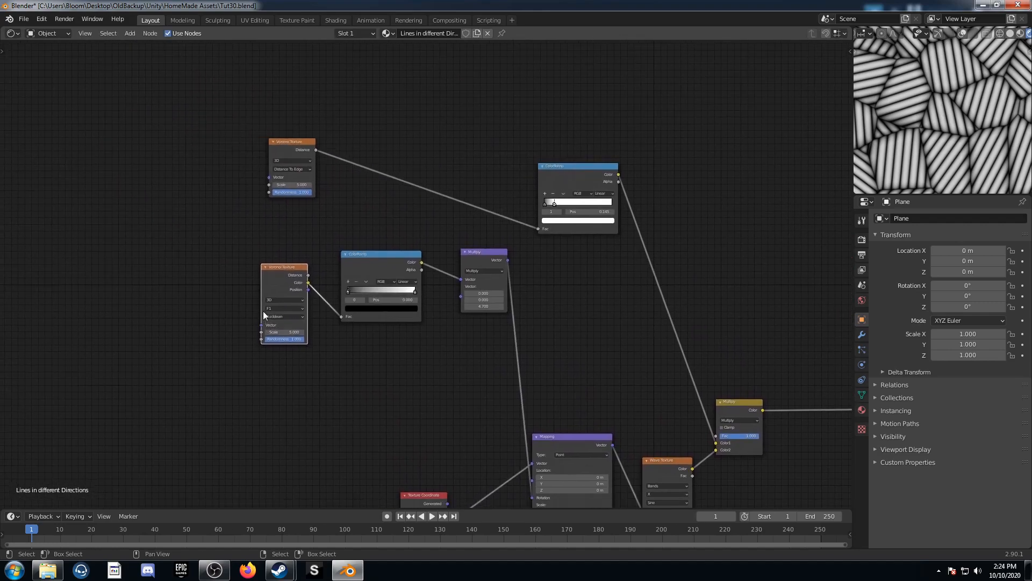
pyautogui.moveTo(231, 302); pyautogui.dragTo(306, 340, button='middle')
# Add Texture Coordinate and Mapping nodes to the Distance To Edge Voronoi Texture and make room beside them.
pyautogui.click(394, 199)
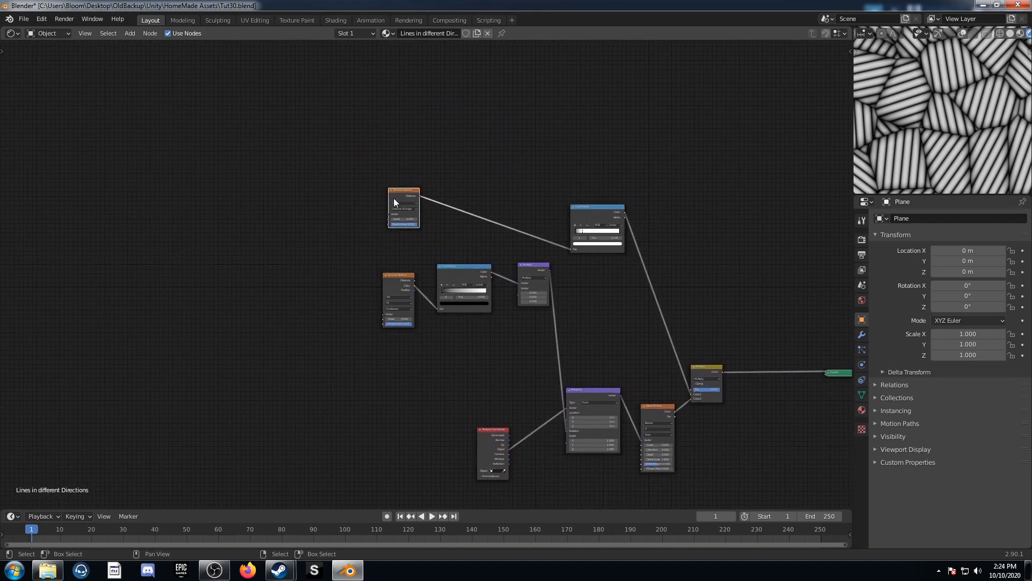
pyautogui.scroll(6, 385, 231)
pyautogui.hotkey('ctrl', 't')
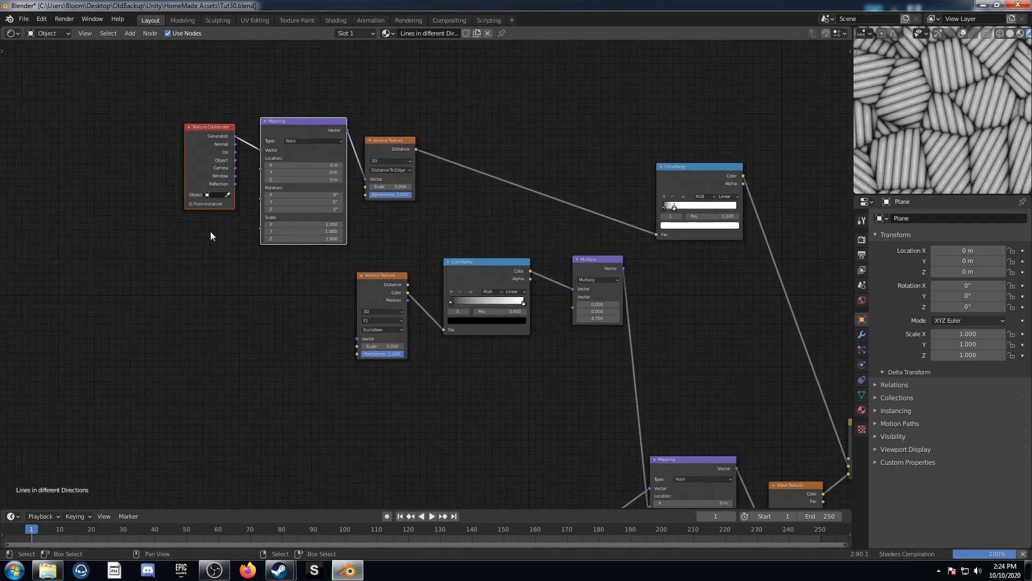
pyautogui.moveTo(213, 127); pyautogui.dragTo(29, 207)
# Feed the new Mapping node into the F1 Voronoi Texture as well, and supply it with Object coordinates.
pyautogui.moveTo(163, 210); pyautogui.dragTo(357, 339)
pyautogui.moveTo(248, 324); pyautogui.dragTo(451, 355, button='middle')
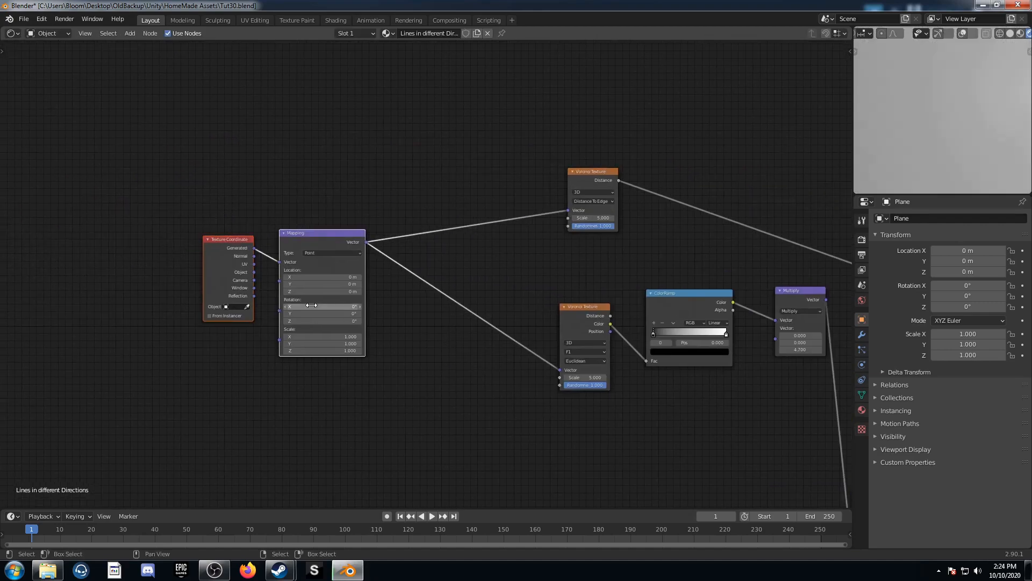
pyautogui.scroll(-3, 322, 305)
pyautogui.moveTo(290, 272); pyautogui.dragTo(310, 264)
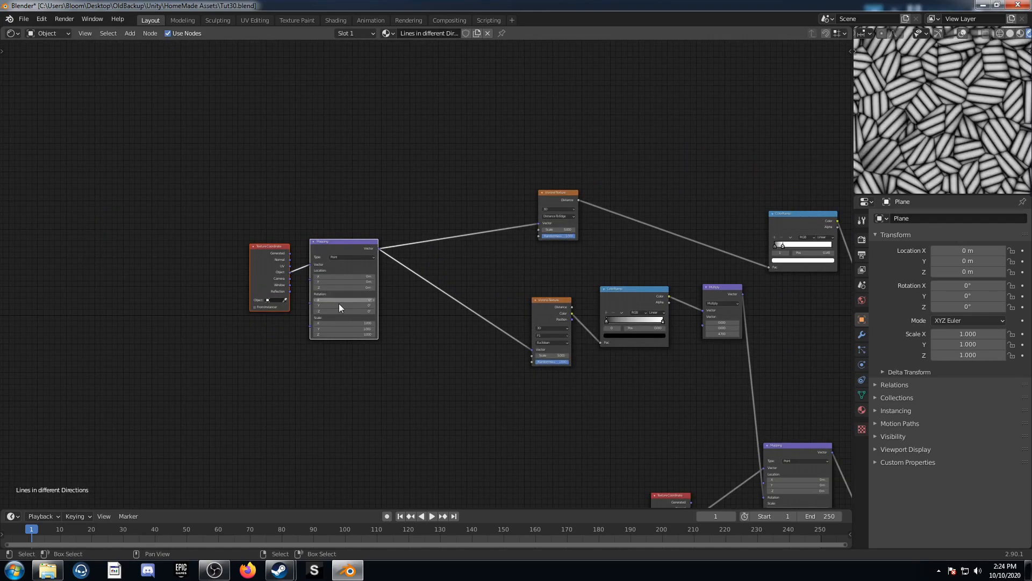
pyautogui.scroll(2, 485, 364)
pyautogui.scroll(-2, 995, 154)
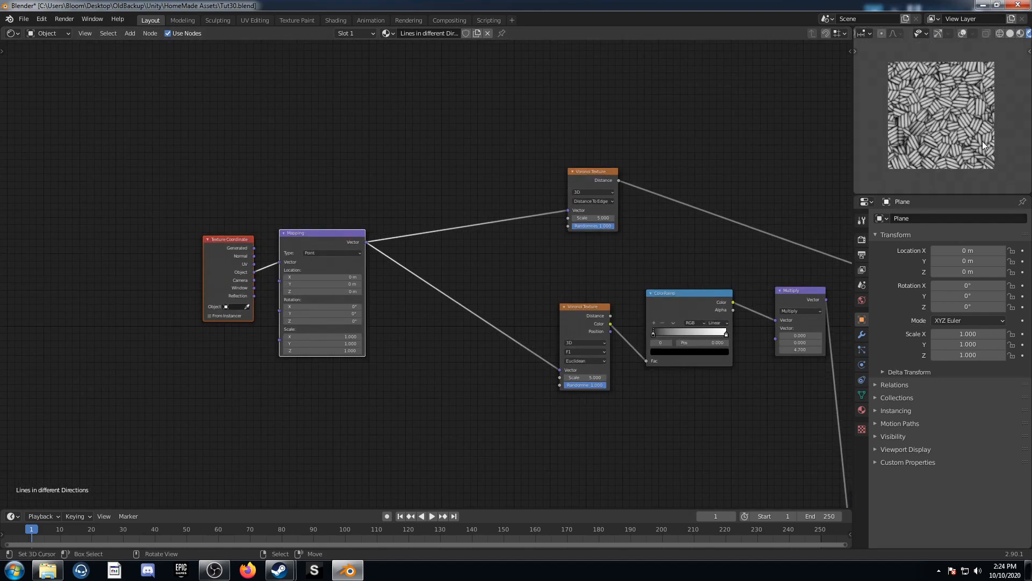
# Add a Value node above the Distance To Edge Voronoi Texture.
pyautogui.moveTo(189, 405); pyautogui.dragTo(152, 458, button='middle')
pyautogui.scroll(-3, 431, 213)
pyautogui.moveTo(594, 260); pyautogui.dragTo(542, 188, button='middle')
pyautogui.scroll(3, 433, 216)
pyautogui.moveTo(311, 157); pyautogui.dragTo(331, 244, button='middle')
pyautogui.hotkey('shift', 'a')
pyautogui.write('value')
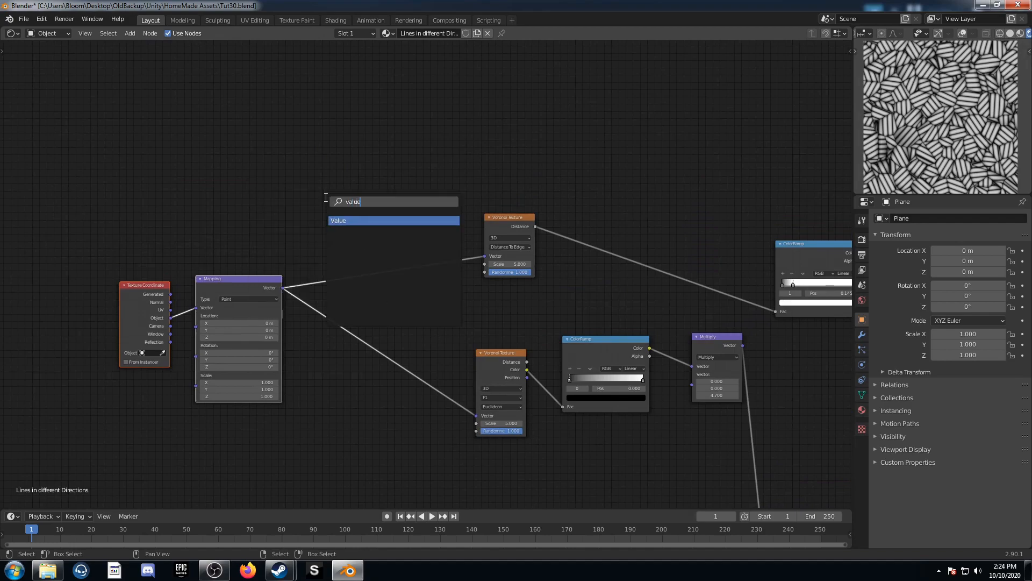
pyautogui.press('Return')
pyautogui.click(353, 132)
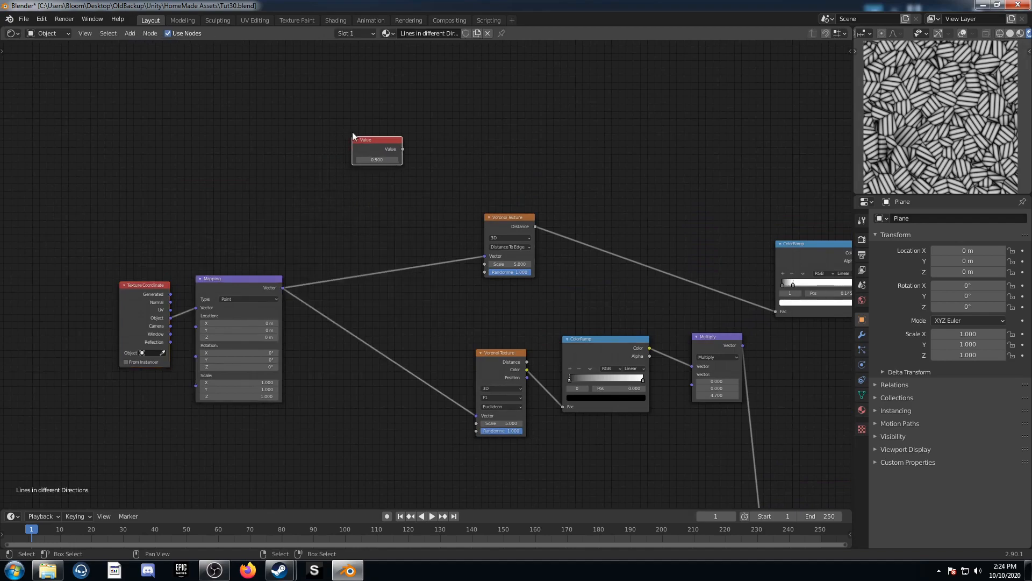
# Try a scale of 7.000 on only the Distance To Edge Voronoi Texture and check the pattern on the plane.
pyautogui.moveTo(403, 149); pyautogui.dragTo(440, 231)
pyautogui.moveTo(509, 263); pyautogui.dragTo(524, 263)
pyautogui.scroll(4, 902, 157)
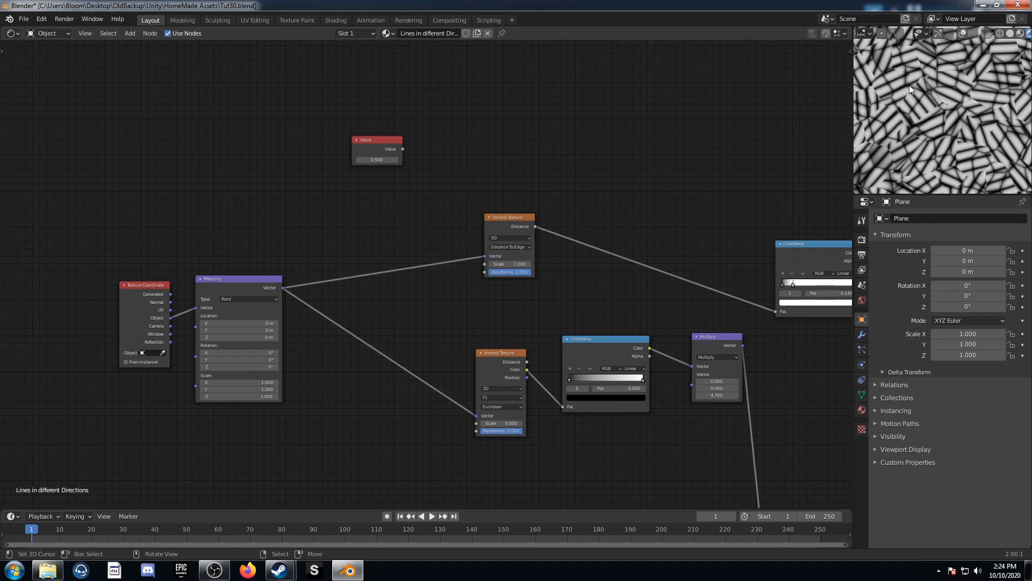
pyautogui.moveTo(511, 263); pyautogui.dragTo(497, 264)
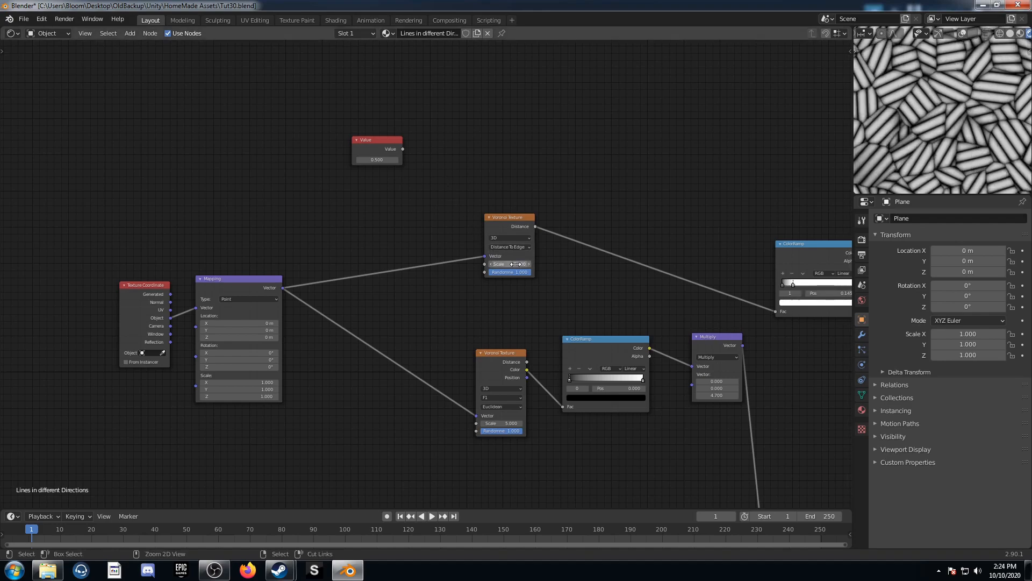
# Connect the Value node to the Scale of both Voronoi Texture nodes and set the value to 3.6.
pyautogui.moveTo(403, 149); pyautogui.dragTo(485, 264)
pyautogui.moveTo(403, 149); pyautogui.dragTo(477, 423)
pyautogui.click(375, 159)
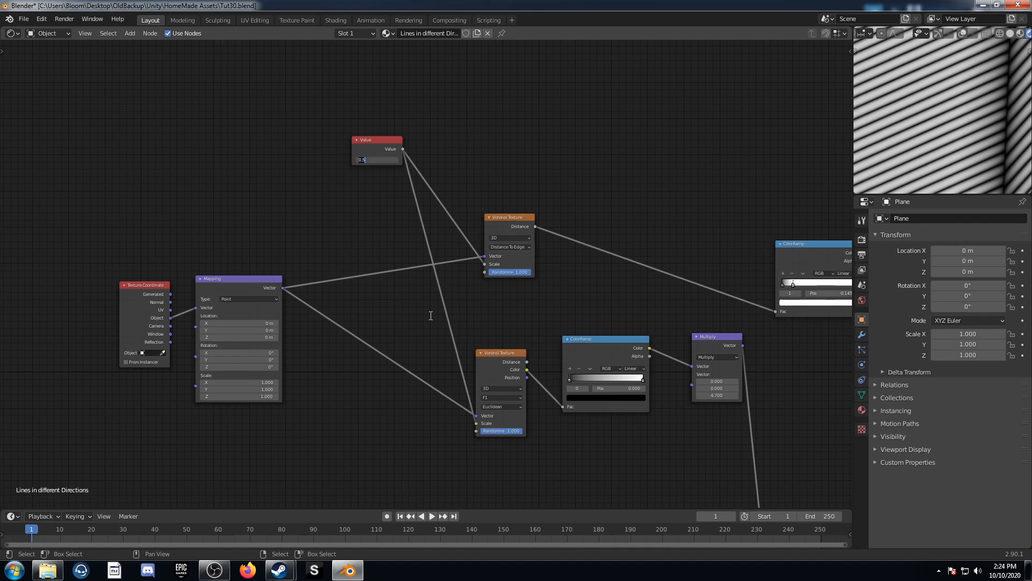
pyautogui.write('3.6')
pyautogui.press('Return')
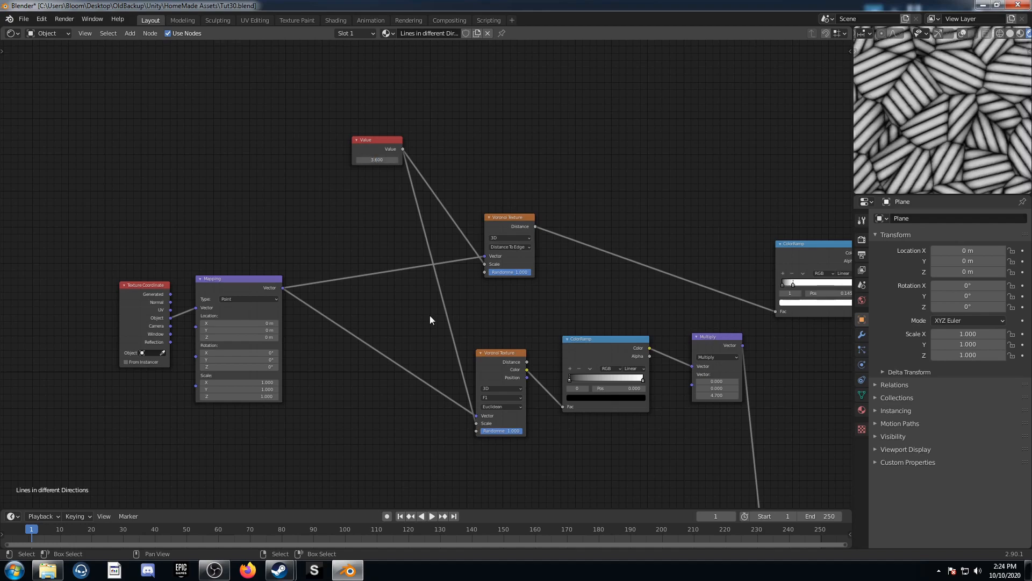
# Duplicate the Value node, connect the copy to the Randomness of both Voronoi Texture nodes, and set it to 1.
pyautogui.hotkey('shift', 'd')
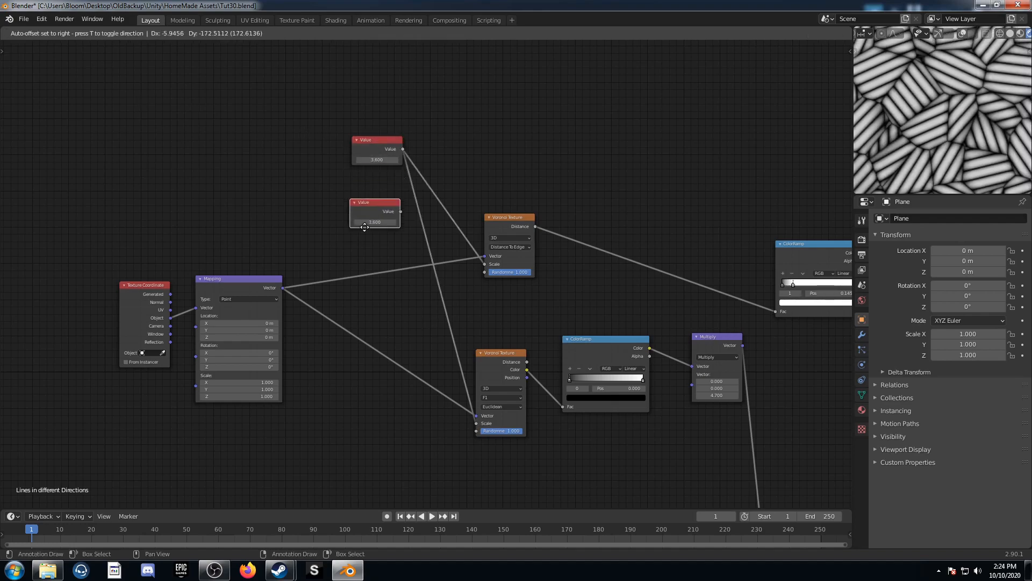
pyautogui.click(368, 234)
pyautogui.moveTo(397, 225); pyautogui.dragTo(484, 272)
pyautogui.moveTo(395, 224); pyautogui.dragTo(477, 431)
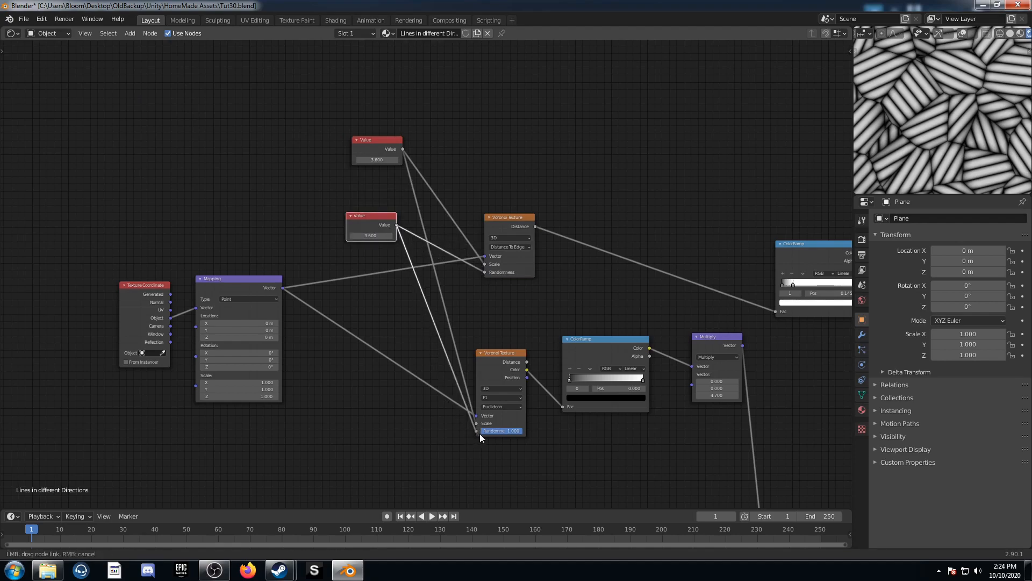
pyautogui.click(380, 235)
pyautogui.write('1')
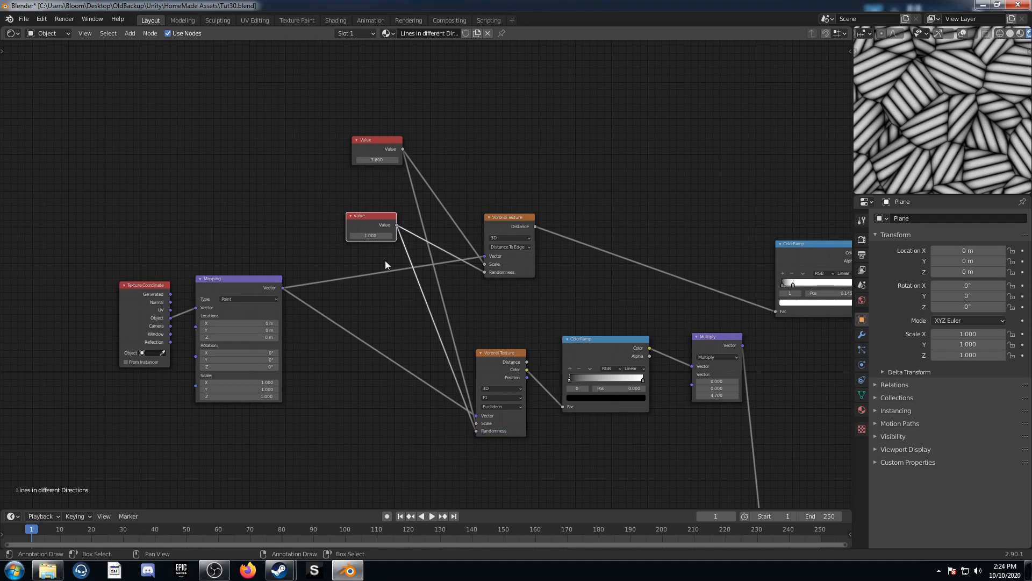
# Replace the Principled BSDF in the Rectangles in Lines material with a Voronoi Texture node.
pyautogui.scroll(-3, 1004, 144)
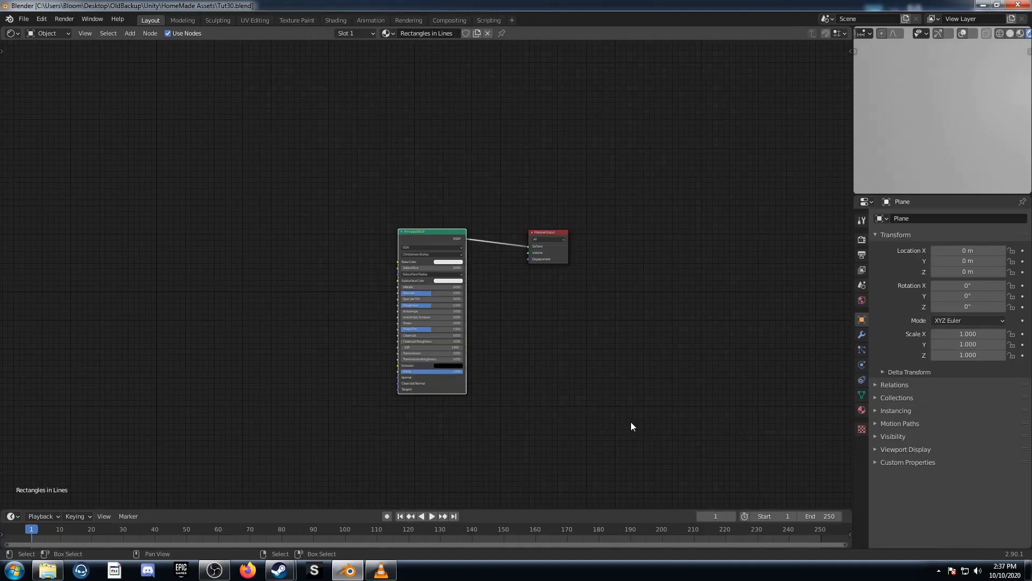
pyautogui.press('Home')
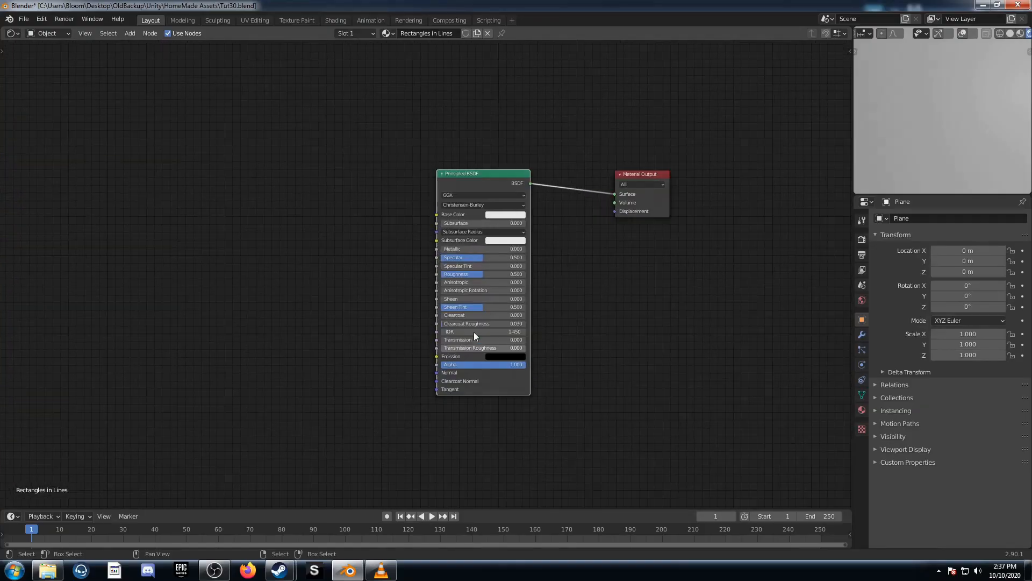
pyautogui.press('x')
pyautogui.hotkey('shift', 'a')
pyautogui.click(431, 256)
pyautogui.write('voronoi')
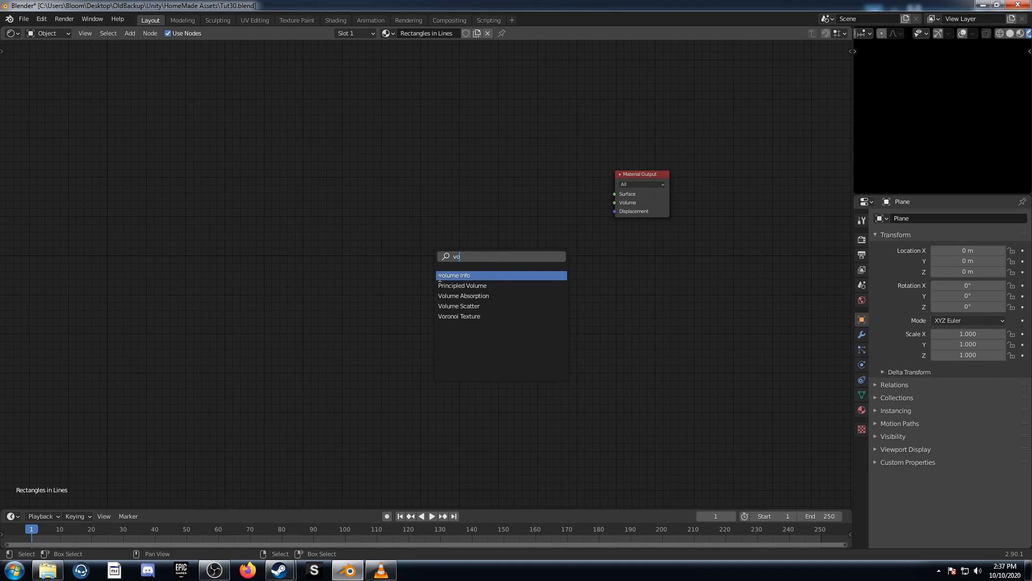
pyautogui.press('Return')
pyautogui.click(374, 209)
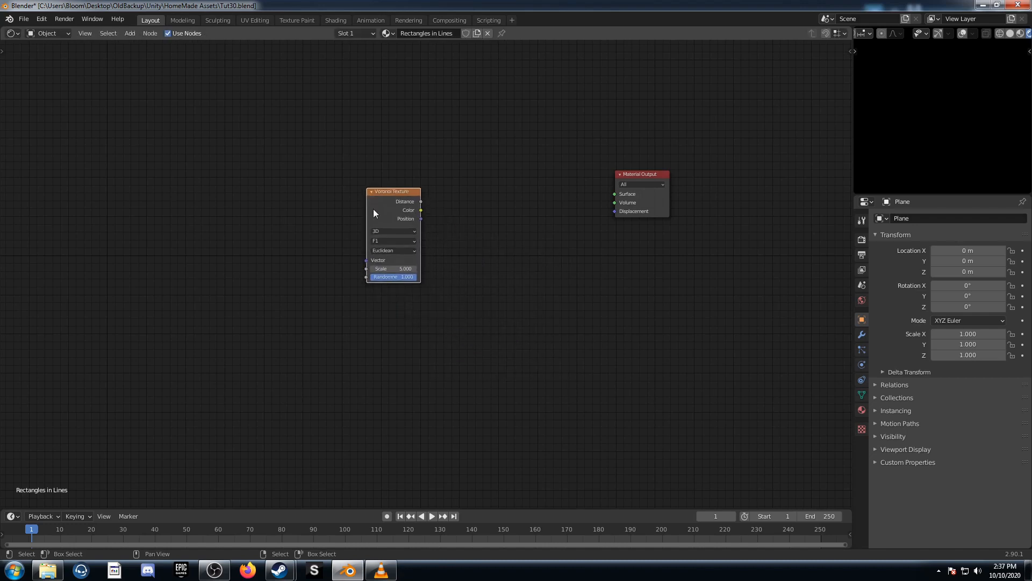
# Preview the Voronoi Texture's Distance output on the plane and set its distance metric to Chebychev.
pyautogui.keyDown('ctrl'); pyautogui.keyDown('shift'); pyautogui.click(397, 204); pyautogui.keyUp('shift'); pyautogui.keyUp('ctrl')
pyautogui.scroll(2, 400, 225)
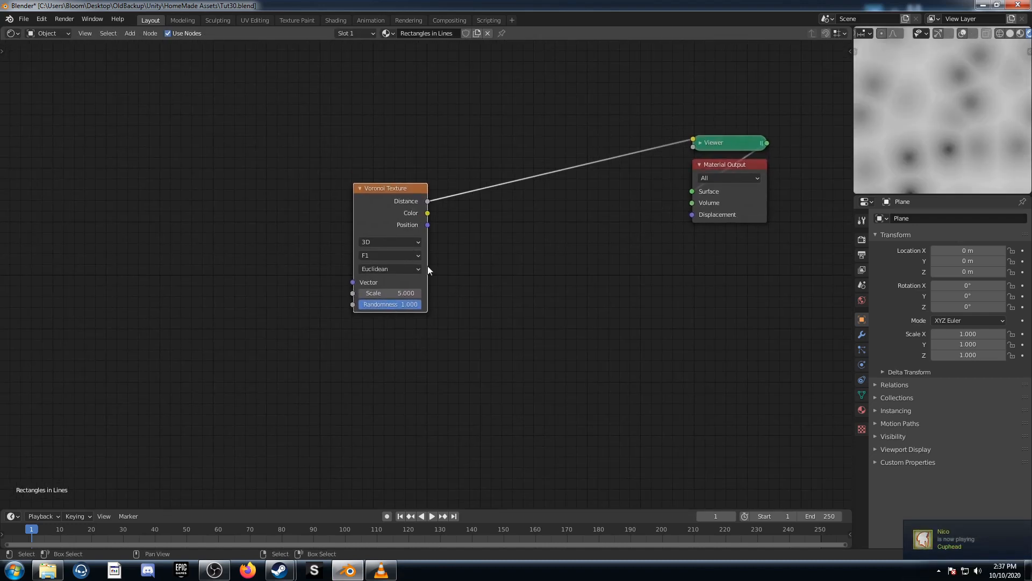
pyautogui.click(379, 272)
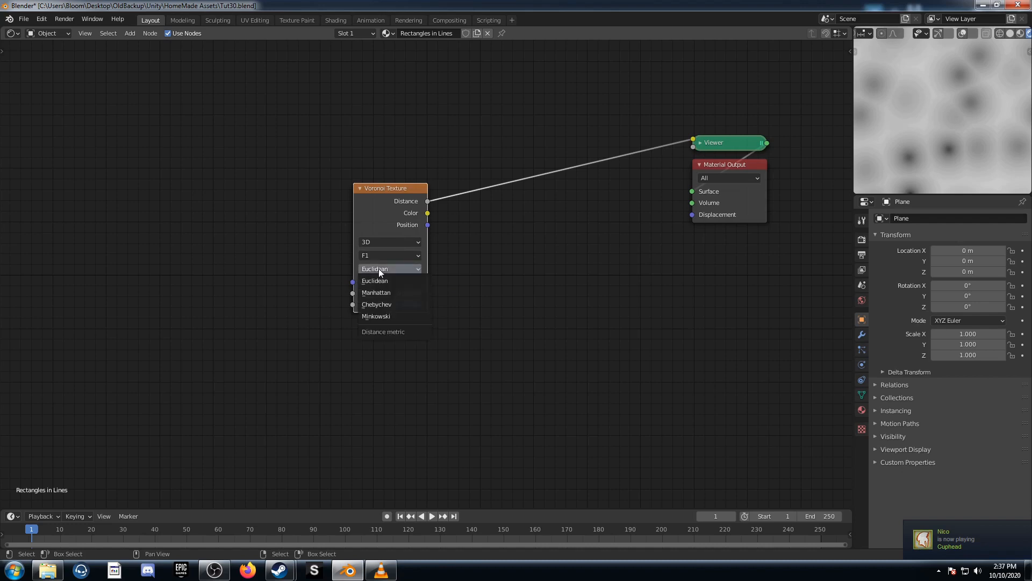
pyautogui.click(390, 302)
pyautogui.scroll(-1, 338, 295)
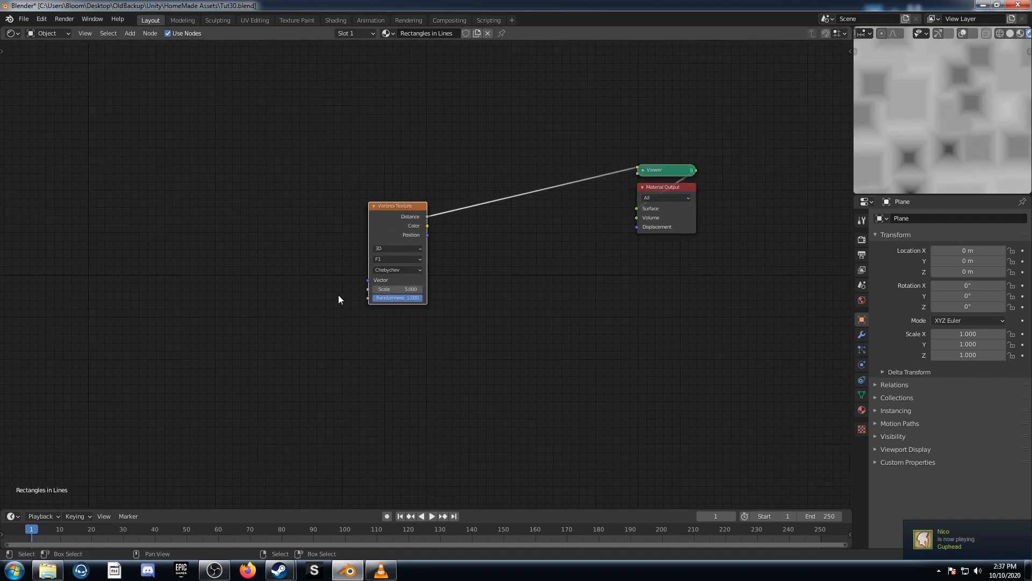
# Add Texture Coordinate and Mapping nodes to the Voronoi Texture and set the Mapping Scale Y to 5.000.
pyautogui.hotkey('ctrl', 't')
pyautogui.moveTo(267, 319); pyautogui.dragTo(425, 345, button='middle')
pyautogui.moveTo(374, 270); pyautogui.dragTo(214, 225)
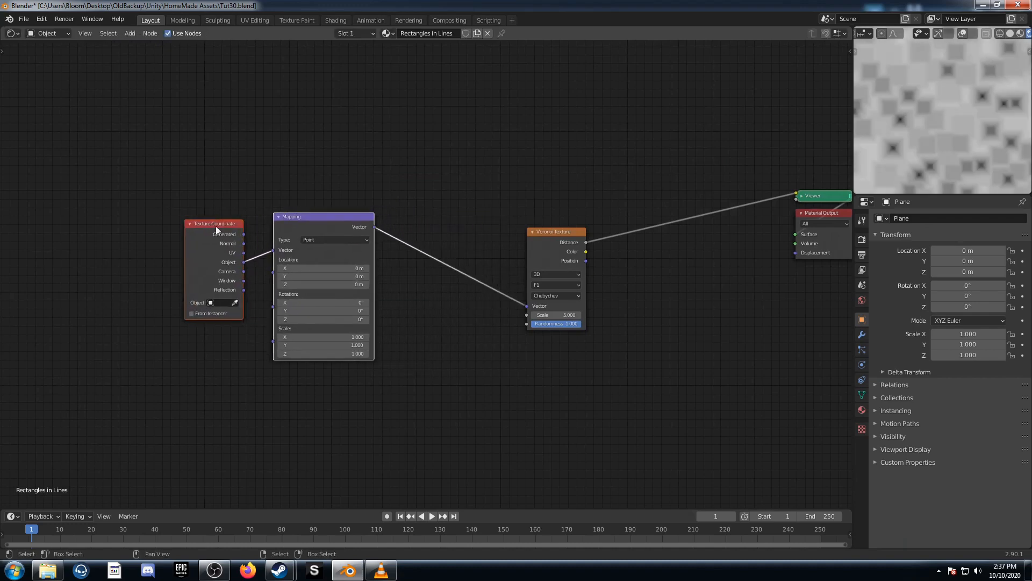
pyautogui.keyDown('ctrl'); pyautogui.moveTo(327, 346); pyautogui.dragTo(379, 345); pyautogui.keyUp('ctrl')
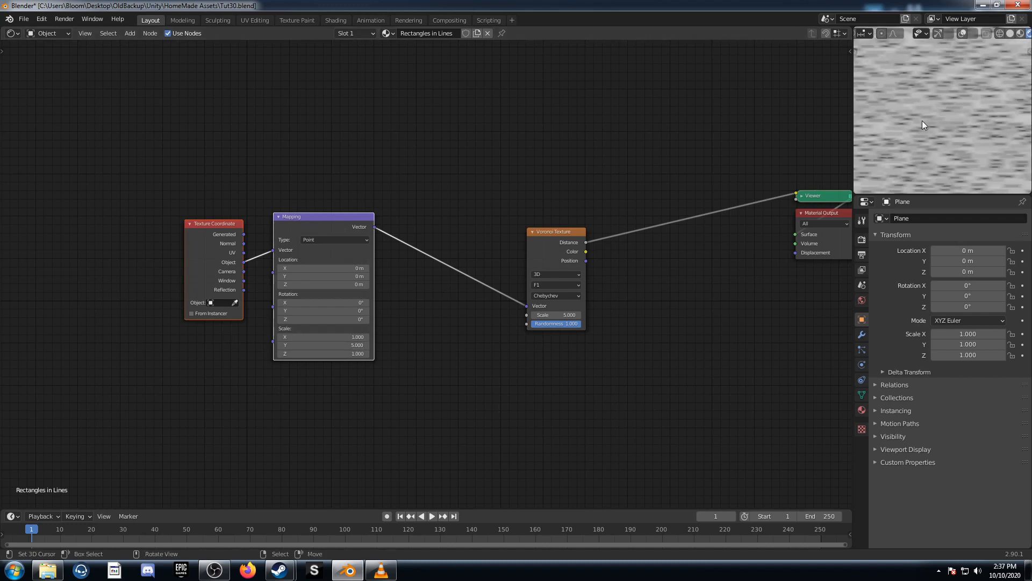
# Insert a Mix color node between the Voronoi Texture and the Viewer, and chain a duplicate of it behind the first.
pyautogui.moveTo(573, 320); pyautogui.dragTo(409, 330, button='middle')
pyautogui.moveTo(386, 242); pyautogui.dragTo(319, 226)
pyautogui.hotkey('shift', 'a')
pyautogui.click(431, 283)
pyautogui.write('mix')
pyautogui.press('Return')
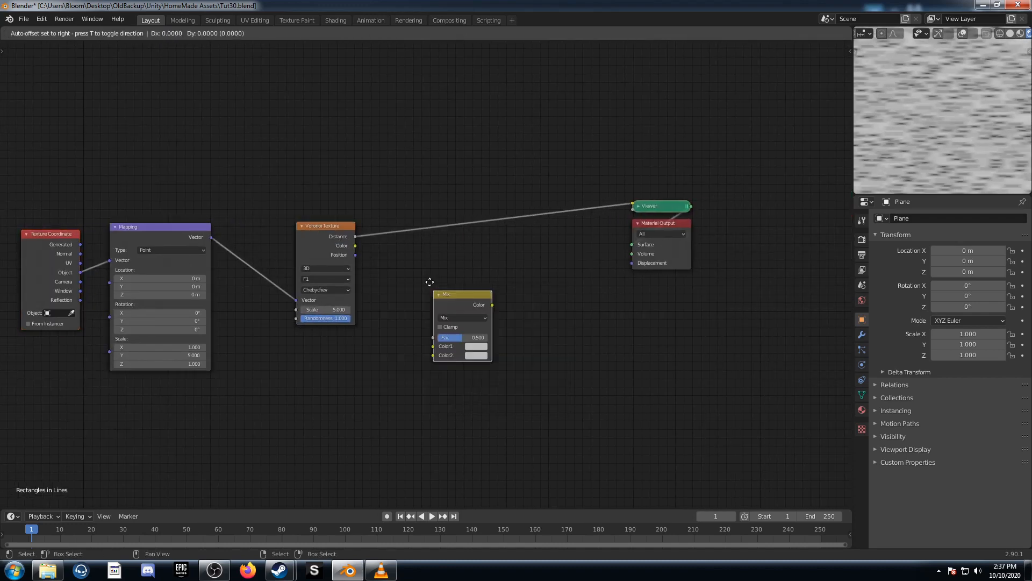
pyautogui.click(403, 202)
pyautogui.hotkey('shift', 'd')
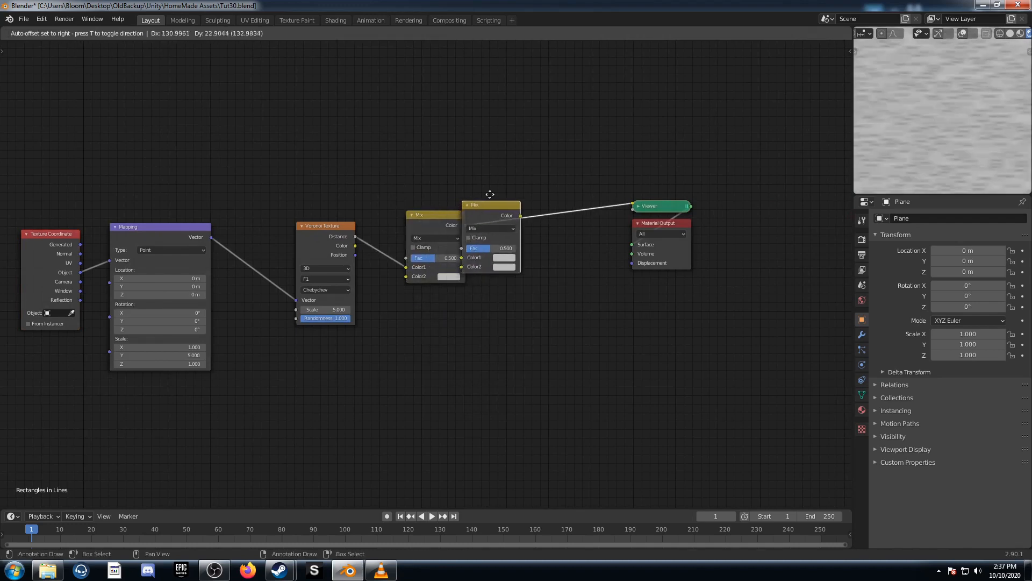
pyautogui.click(491, 187)
# Set the first Mix node's blending mode to Color Burn and the second one's to Color Dodge.
pyautogui.click(440, 239)
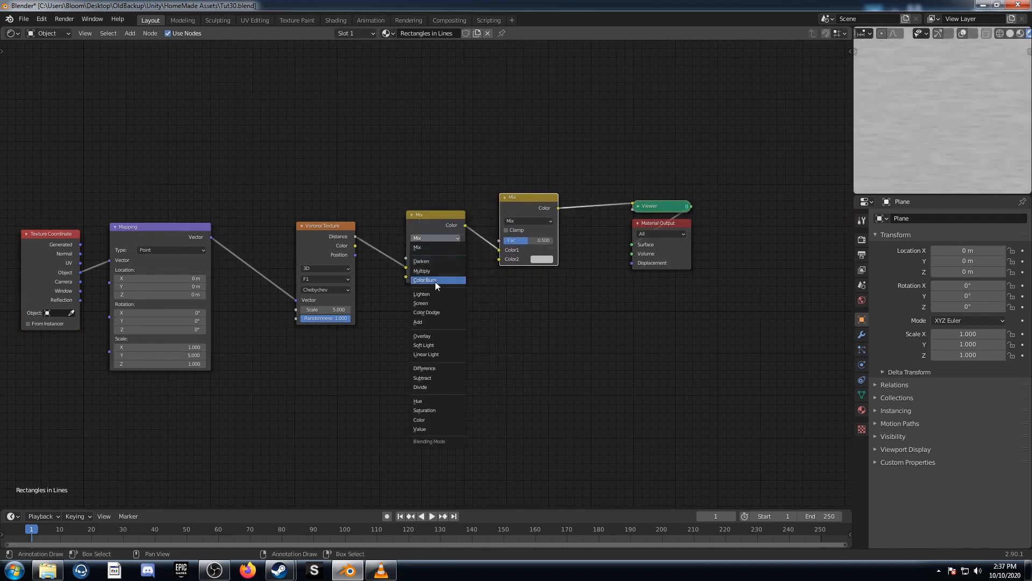
pyautogui.click(434, 281)
pyautogui.click(535, 220)
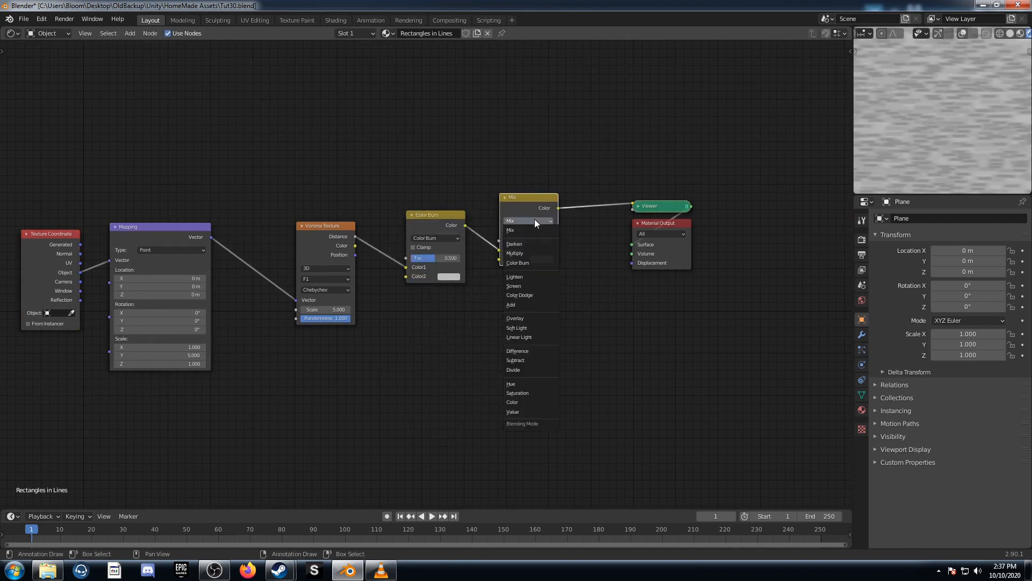
pyautogui.click(522, 296)
# Make Color2 of the Color Burn node black and Color2 of the Color Dodge node white.
pyautogui.click(445, 277)
pyautogui.scroll(-15, 474, 209)
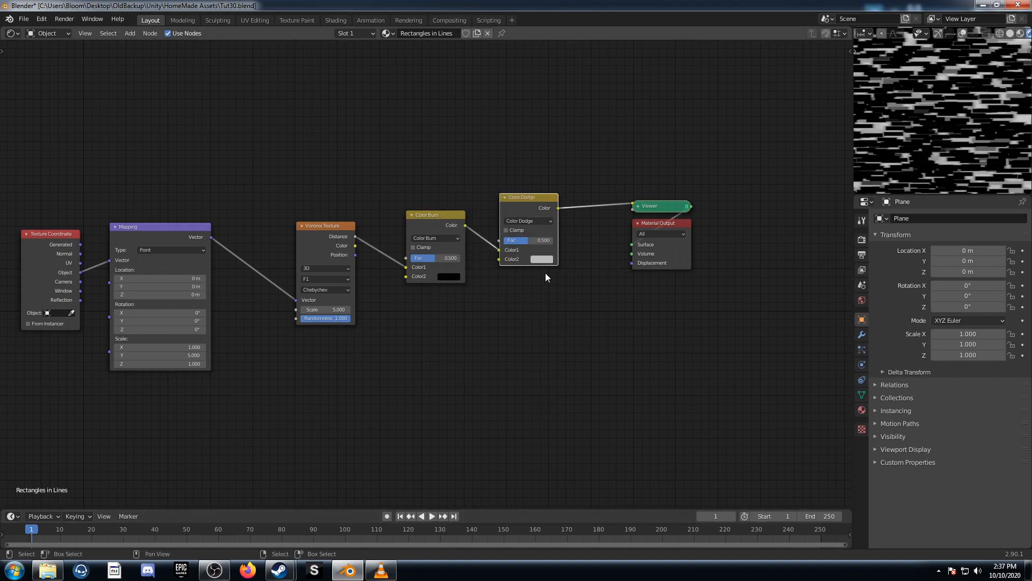
pyautogui.click(542, 259)
pyautogui.scroll(5, 565, 174)
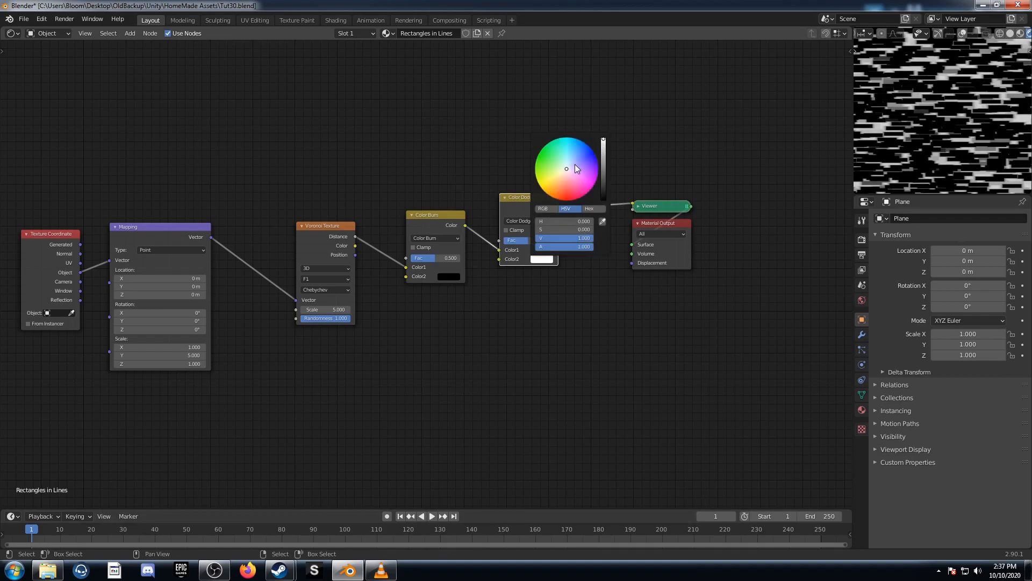
# Set the Color Dodge factor to 1.000 and the Color Burn factor to 0.400 after trying 0.300.
pyautogui.scroll(1, 451, 321)
pyautogui.moveTo(447, 291); pyautogui.dragTo(433, 291)
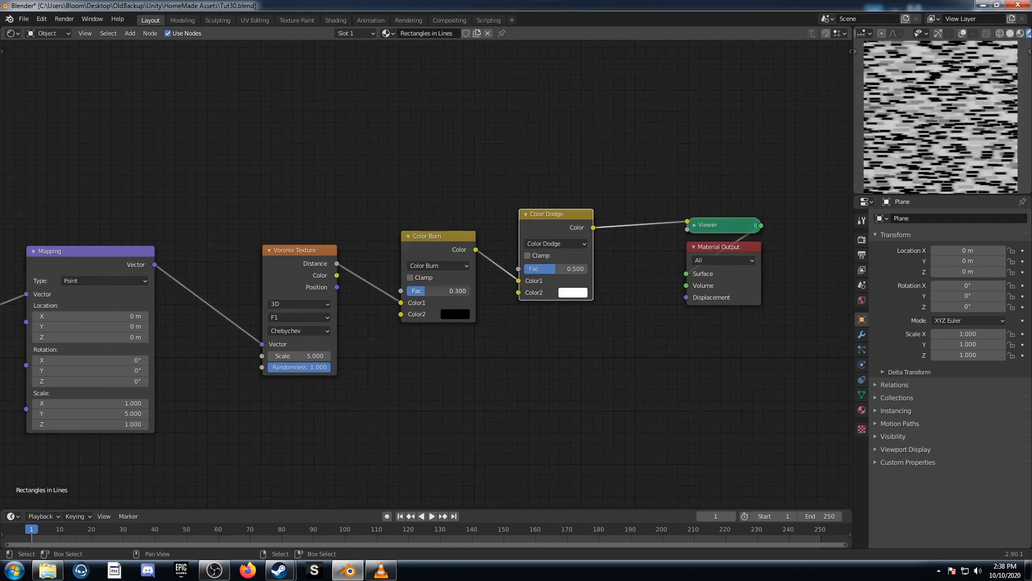
pyautogui.moveTo(570, 271); pyautogui.dragTo(604, 271)
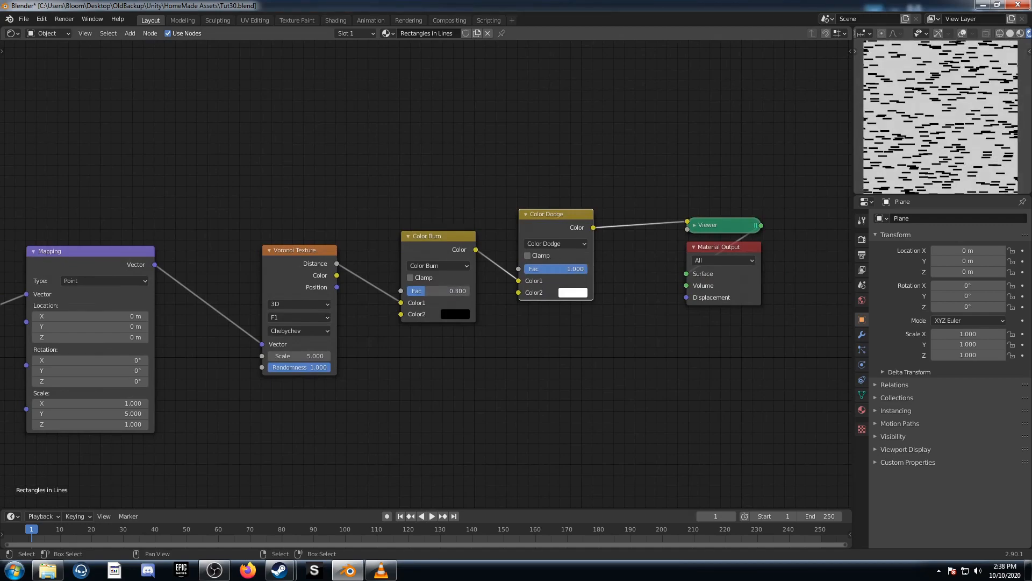
pyautogui.click(439, 291)
pyautogui.write('.4')
pyautogui.press('Return')
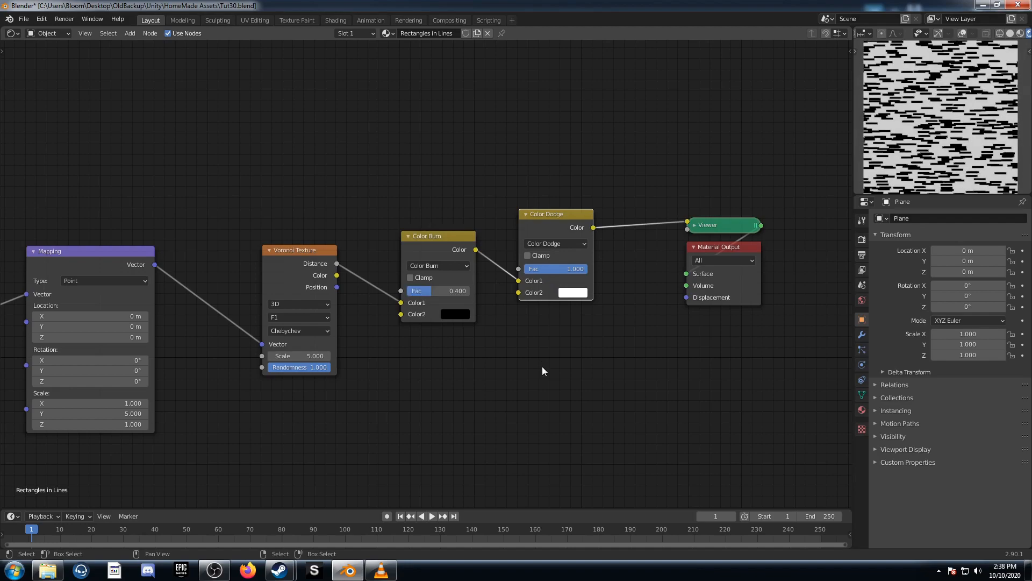
pyautogui.scroll(1, 528, 368)
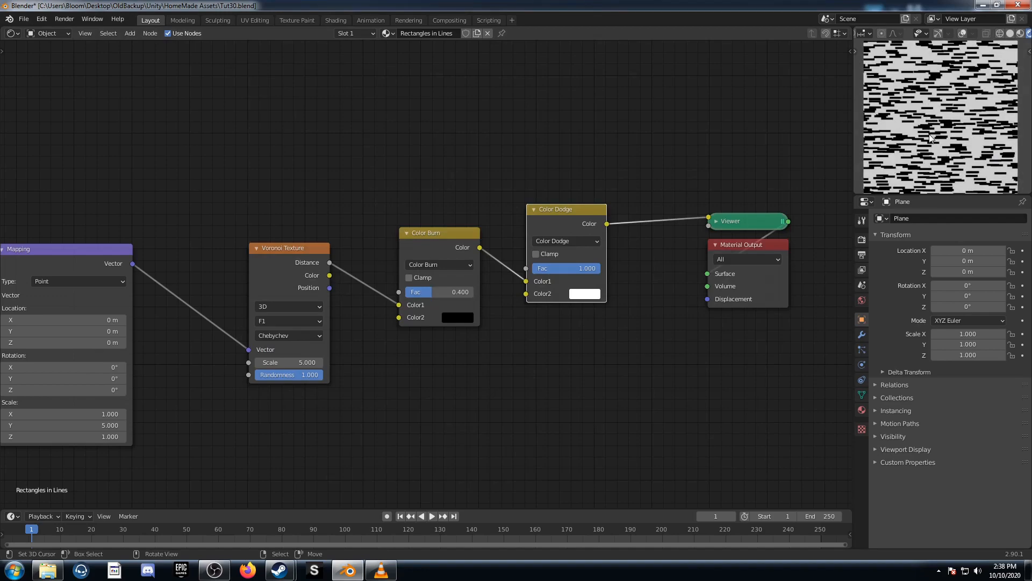
# Move the Texture Coordinate node away from the Mapping node and add a Separate XYZ node above the Mapping node.
pyautogui.scroll(-1, 278, 399)
pyautogui.moveTo(128, 376); pyautogui.dragTo(415, 367, button='middle')
pyautogui.scroll(-1, 416, 367)
pyautogui.moveTo(319, 261); pyautogui.dragTo(220, 155)
pyautogui.moveTo(428, 250); pyautogui.dragTo(406, 319, button='middle')
pyautogui.hotkey('shift', 'a')
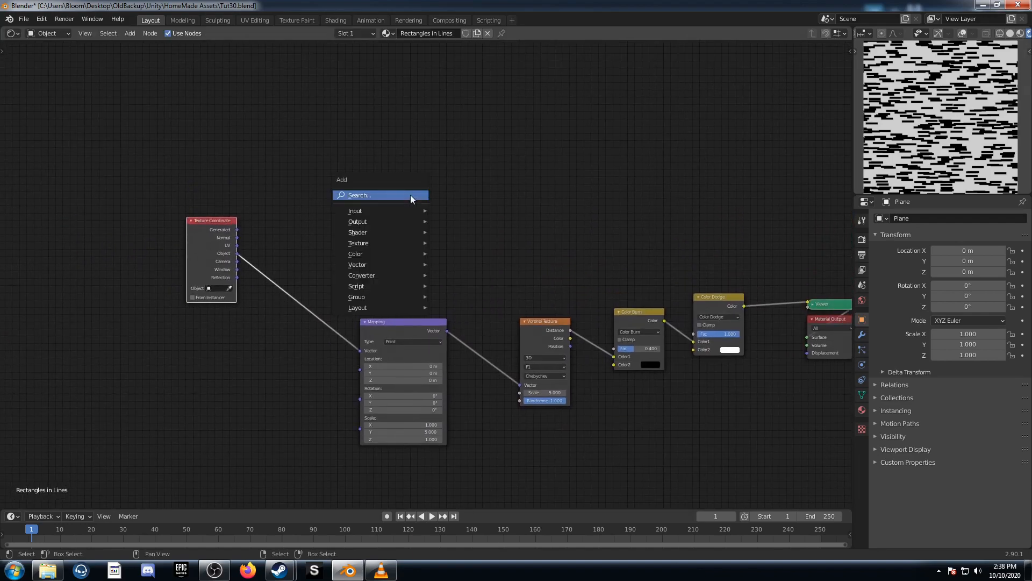
pyautogui.click(411, 197)
pyautogui.write('sep')
pyautogui.press('Down')
pyautogui.press('Down')
pyautogui.press('Return')
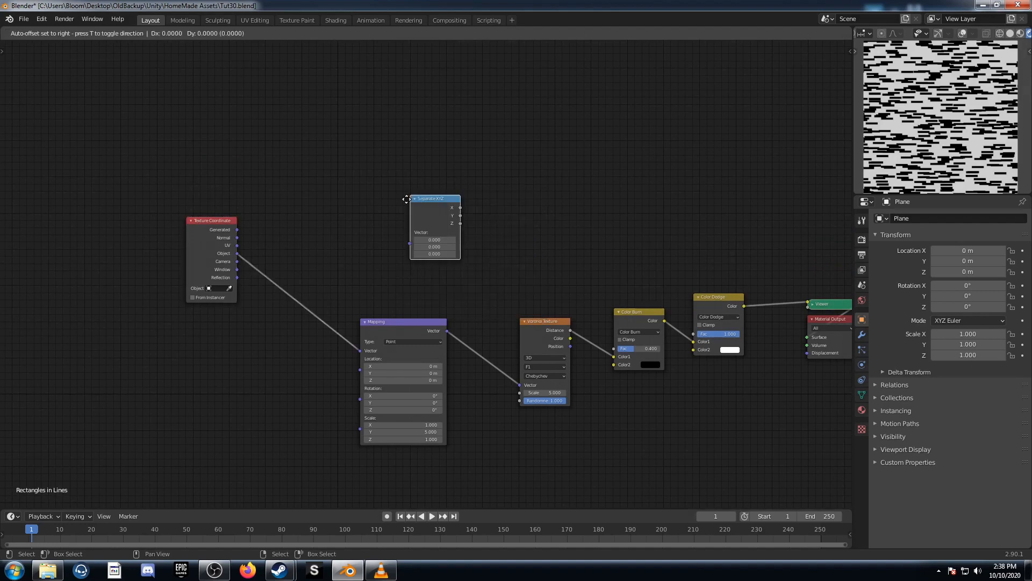
pyautogui.click(328, 179)
# Connect the Object coordinates to the Separate XYZ node and preview its X output on the plane.
pyautogui.moveTo(238, 253); pyautogui.dragTo(331, 221)
pyautogui.moveTo(354, 237); pyautogui.dragTo(303, 246, button='middle')
pyautogui.keyDown('ctrl'); pyautogui.keyDown('shift'); pyautogui.click(308, 189); pyautogui.keyUp('shift'); pyautogui.keyUp('ctrl')
pyautogui.scroll(3, 437, 231)
pyautogui.moveTo(423, 257); pyautogui.dragTo(405, 276, button='middle')
# Insert a Math node after the Separate XYZ node's X output and set its operation to Multiply.
pyautogui.hotkey('shift', 'a')
pyautogui.click(403, 276)
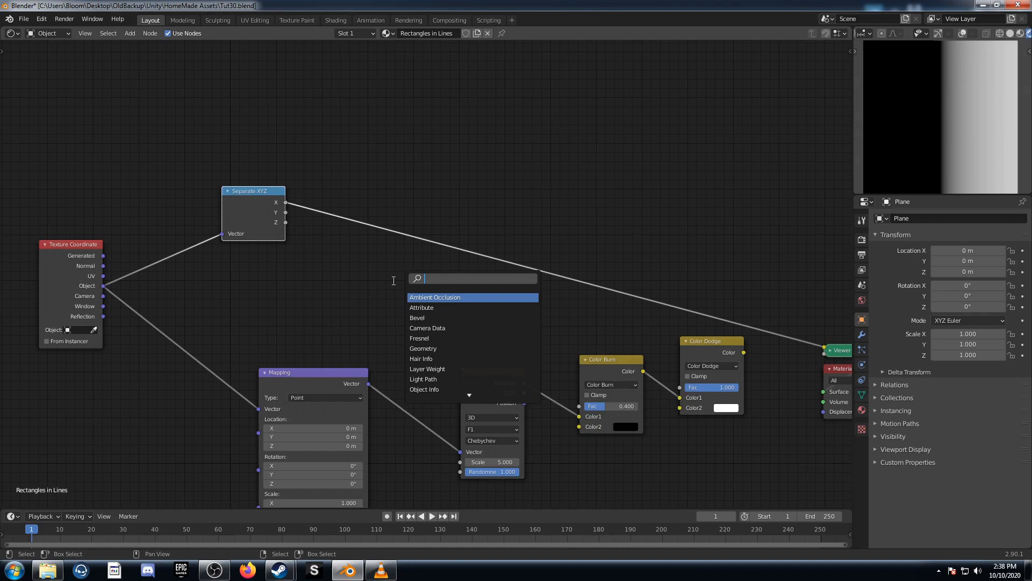
pyautogui.write('add')
pyautogui.press('Return')
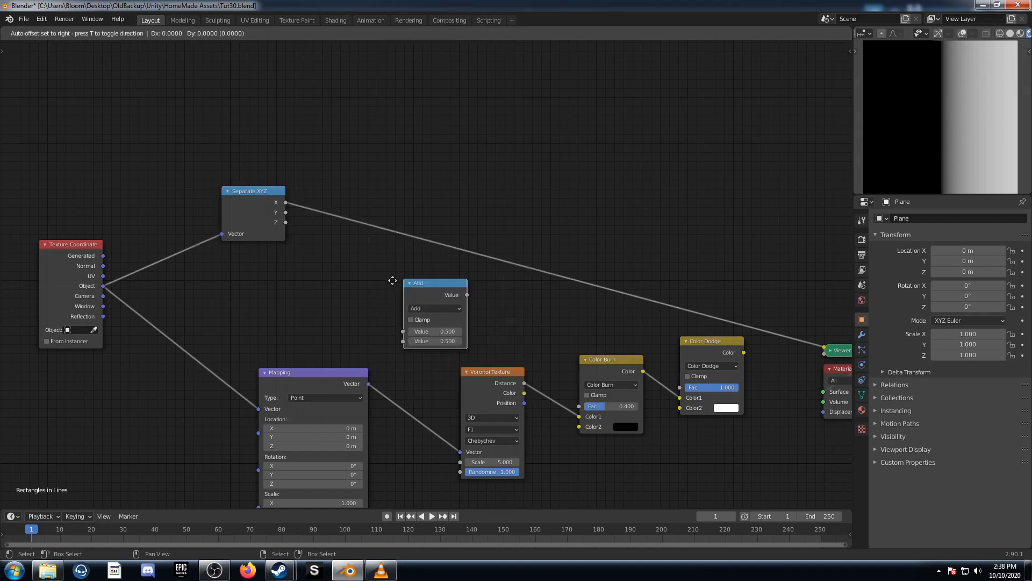
pyautogui.click(328, 175)
pyautogui.click(370, 202)
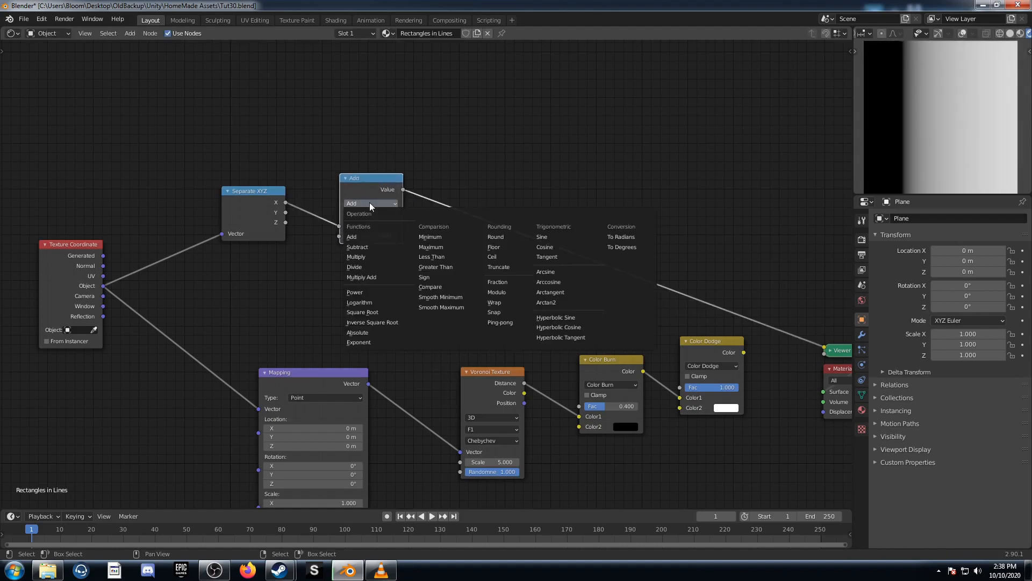
pyautogui.click(385, 256)
# Duplicate the Multiply node into the chain behind it and change the copy's operation to Fraction.
pyautogui.hotkey('shift', 'd')
pyautogui.click(484, 191)
pyautogui.click(475, 206)
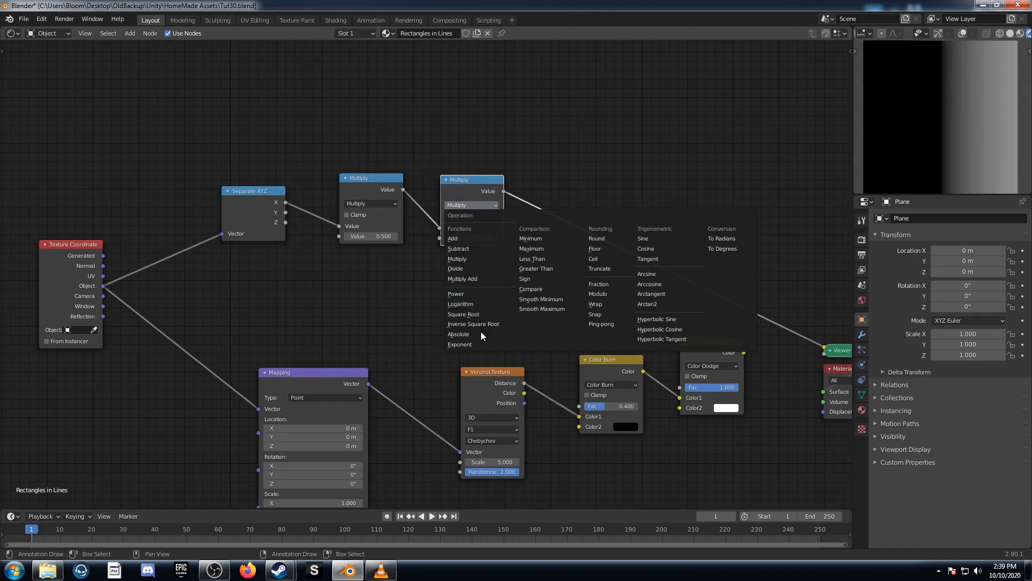
pyautogui.click(603, 284)
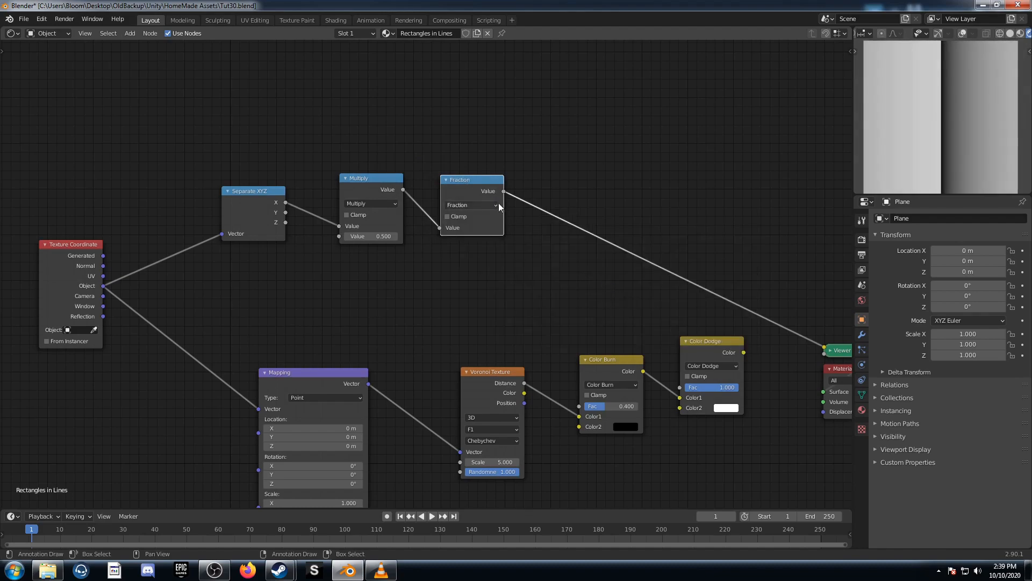
# Duplicate the Fraction node into the chain behind it and change the copy's operation to Subtract.
pyautogui.hotkey('shift', 'd')
pyautogui.click(560, 199)
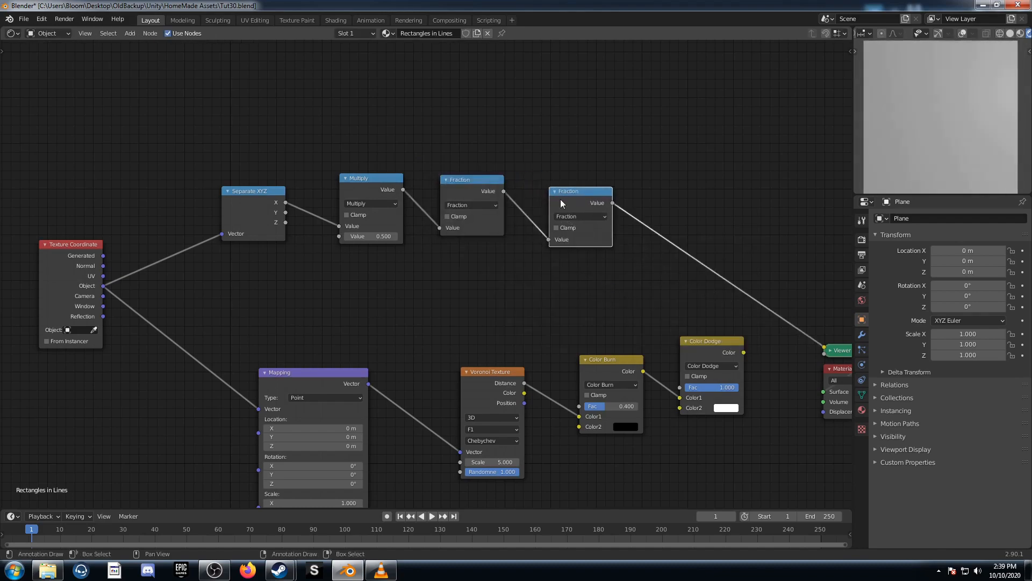
pyautogui.click(580, 221)
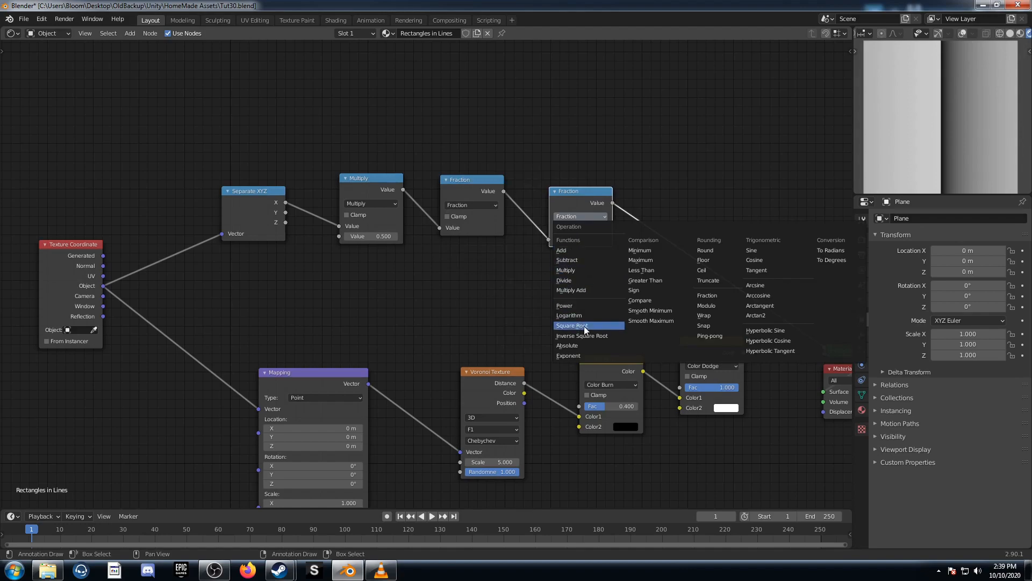
pyautogui.click(567, 260)
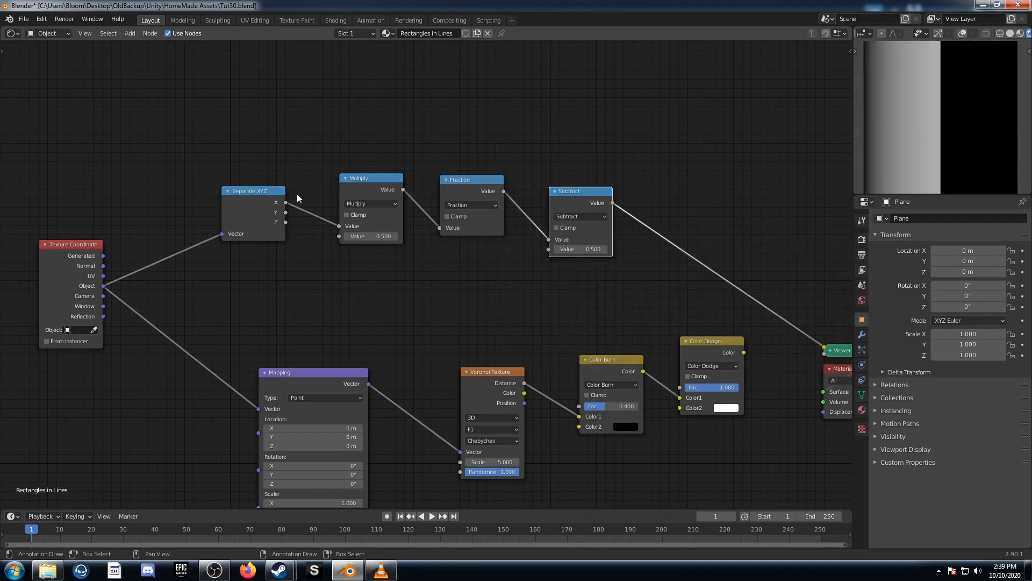
# Set the Multiply node's value to 1.100 to adjust the stripe width, and nudge the Fraction node slightly.
pyautogui.scroll(2, 405, 228)
pyautogui.moveTo(404, 228); pyautogui.dragTo(350, 238, button='middle')
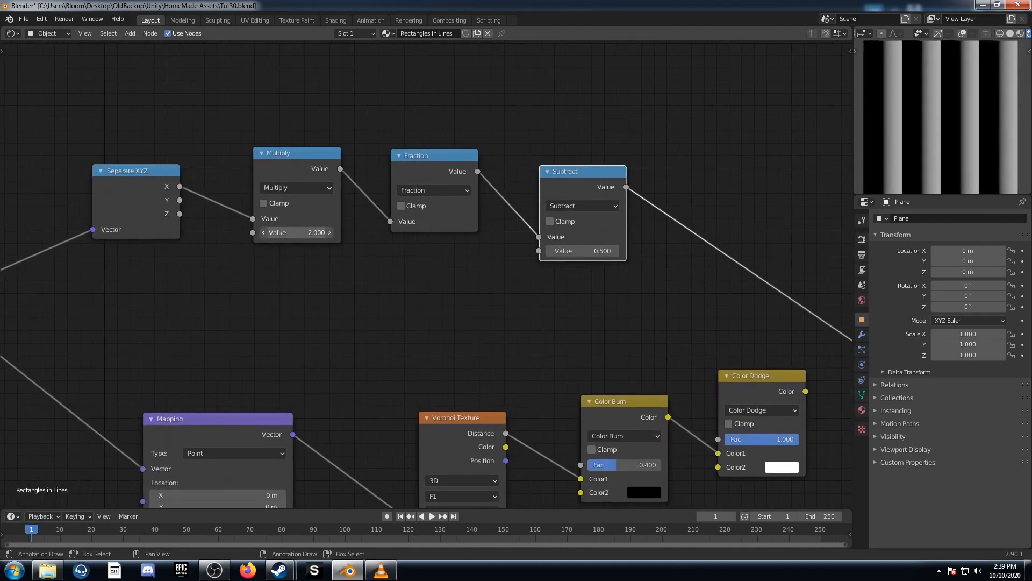
pyautogui.click(329, 232)
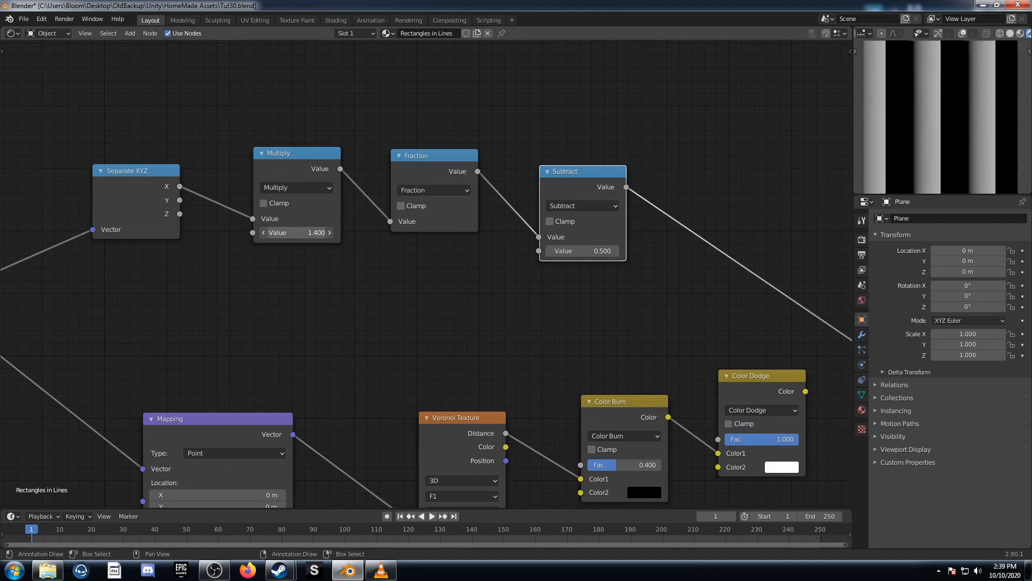
pyautogui.moveTo(329, 232); pyautogui.dragTo(367, 232)
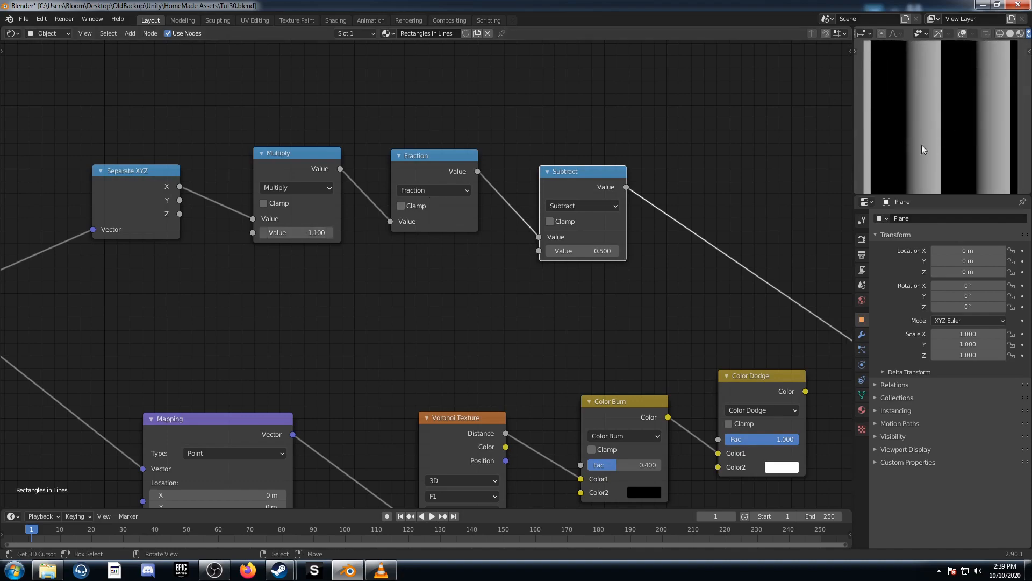
pyautogui.moveTo(371, 271); pyautogui.dragTo(305, 308, button='middle')
pyautogui.moveTo(385, 171); pyautogui.dragTo(389, 168)
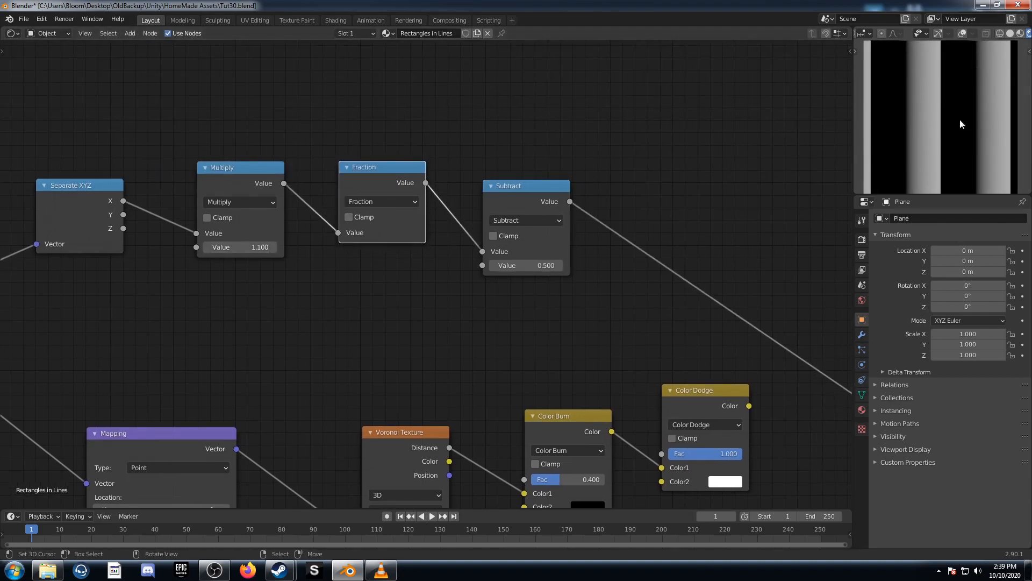
# Try different values in the Subtract node to compare the stripes, and restore its value to 0.5.
pyautogui.moveTo(461, 302); pyautogui.dragTo(318, 328, button='middle')
pyautogui.moveTo(381, 291)
pyautogui.mouseDown()
pyautogui.moveTo(344, 292)
pyautogui.moveTo(395, 291)
pyautogui.moveTo(349, 291)
pyautogui.moveTo(371, 291)
pyautogui.mouseUp()
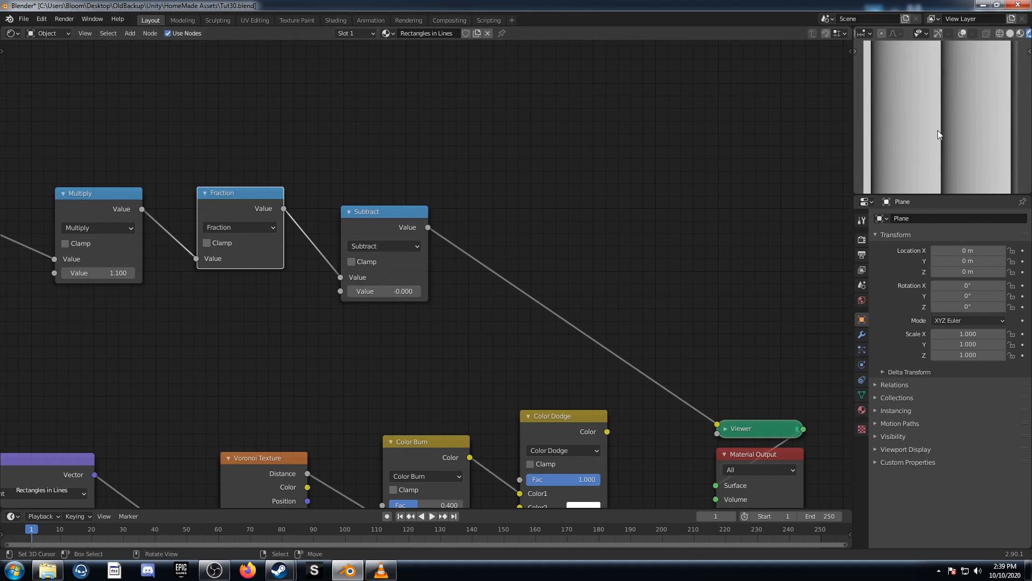
pyautogui.moveTo(384, 291); pyautogui.dragTo(411, 292)
pyautogui.click(385, 291)
pyautogui.press('BackSpace')
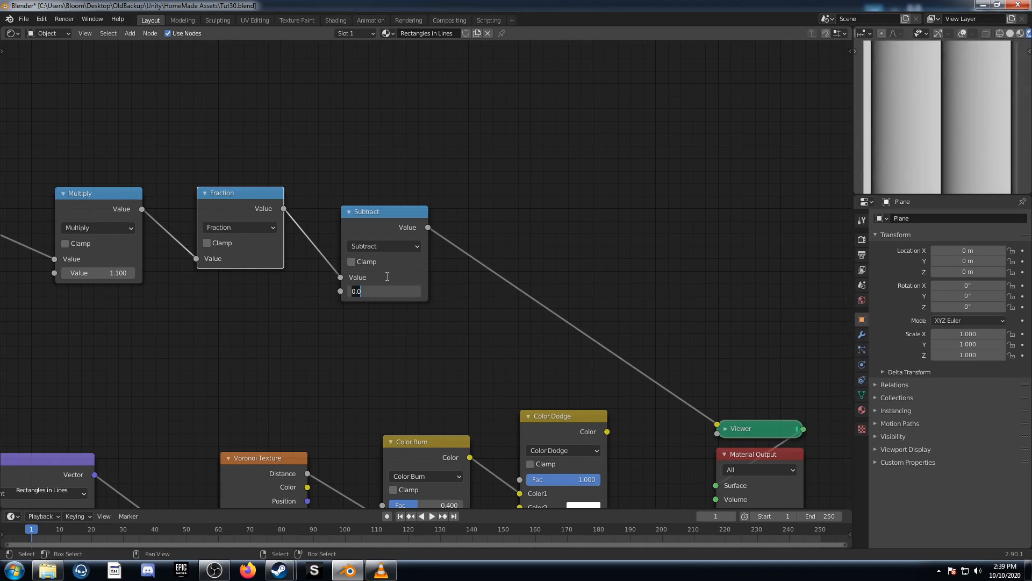
pyautogui.write('0.5')
pyautogui.press('Return')
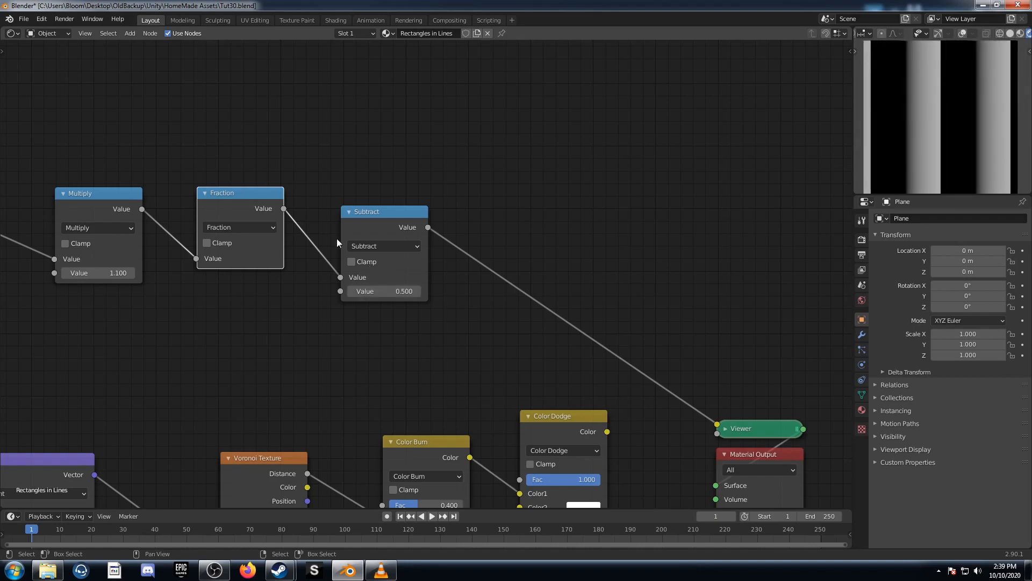
# Duplicate the Subtract node into the chain behind it, change the copy's operation to Absolute, and nudge the original Subtract node slightly.
pyautogui.moveTo(412, 231); pyautogui.dragTo(340, 258, button='middle')
pyautogui.hotkey('shift', 'd')
pyautogui.click(444, 255)
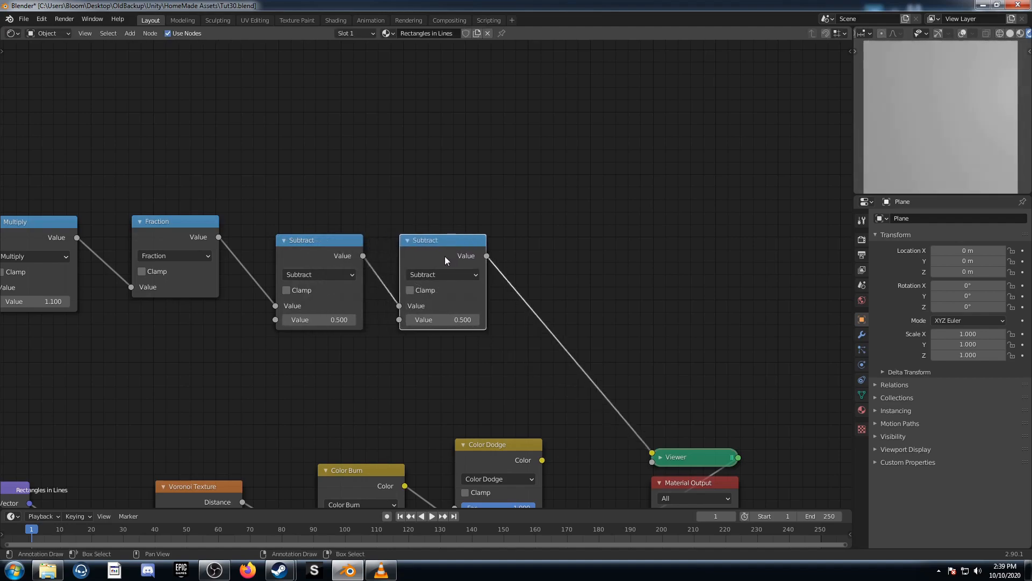
pyautogui.click(460, 274)
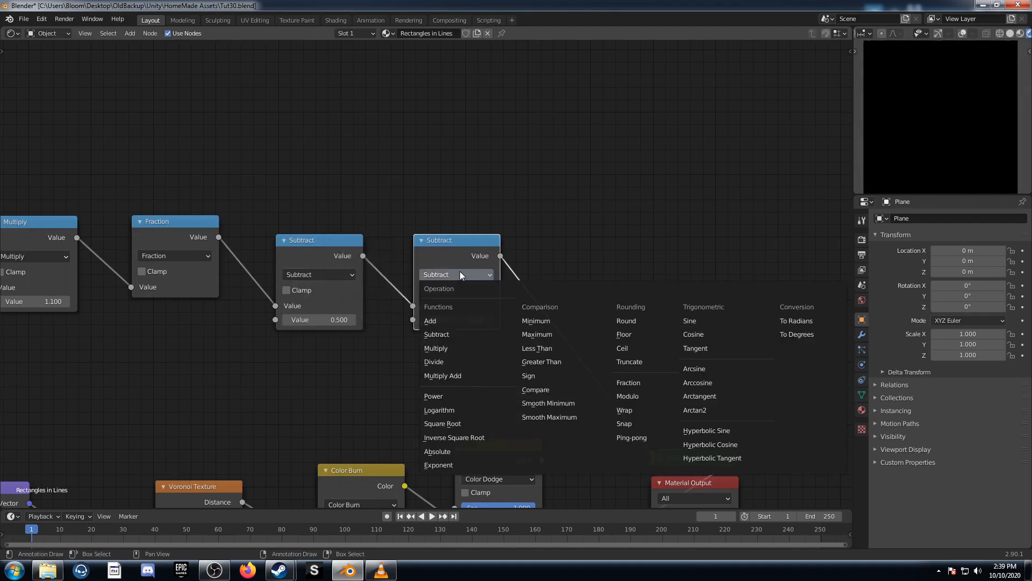
pyautogui.click(473, 451)
pyautogui.scroll(-2, 620, 326)
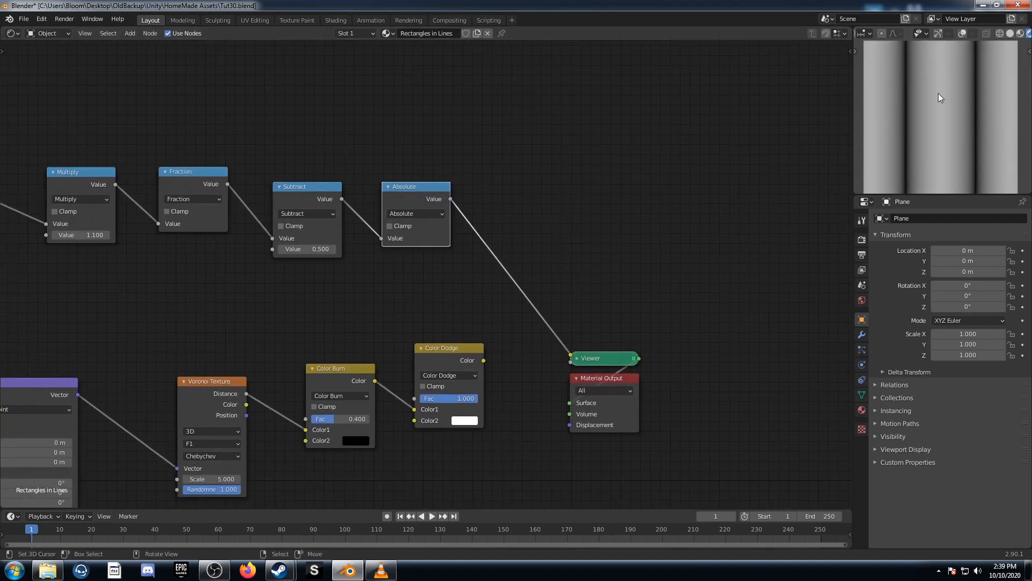
pyautogui.moveTo(302, 210); pyautogui.dragTo(301, 201)
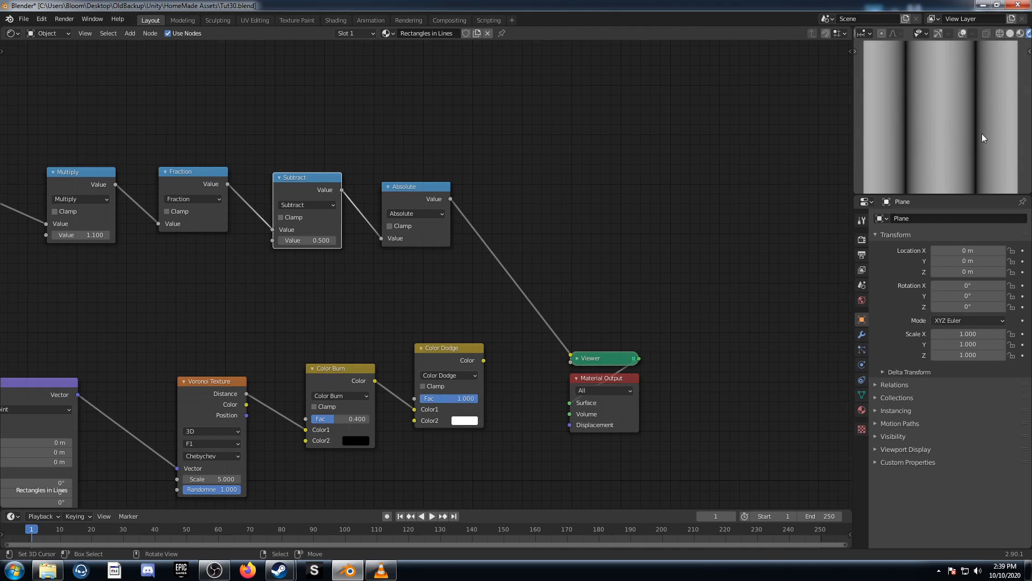
# Duplicate the Multiply node into the chain behind the Absolute node and set the copy's value to 2.
pyautogui.moveTo(393, 326); pyautogui.dragTo(320, 276, button='middle')
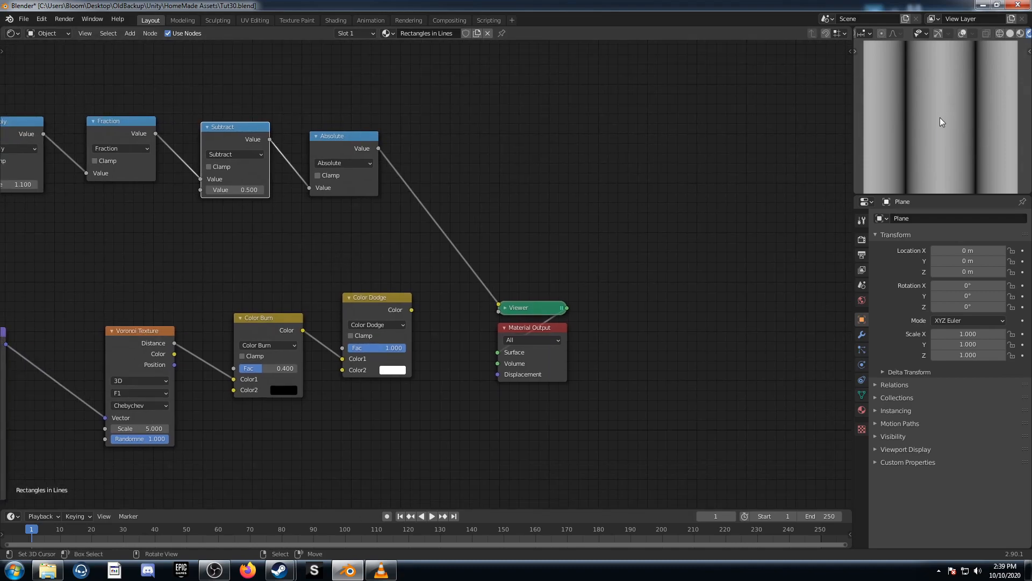
pyautogui.moveTo(610, 175); pyautogui.dragTo(573, 219, button='middle')
pyautogui.scroll(-1, 280, 253)
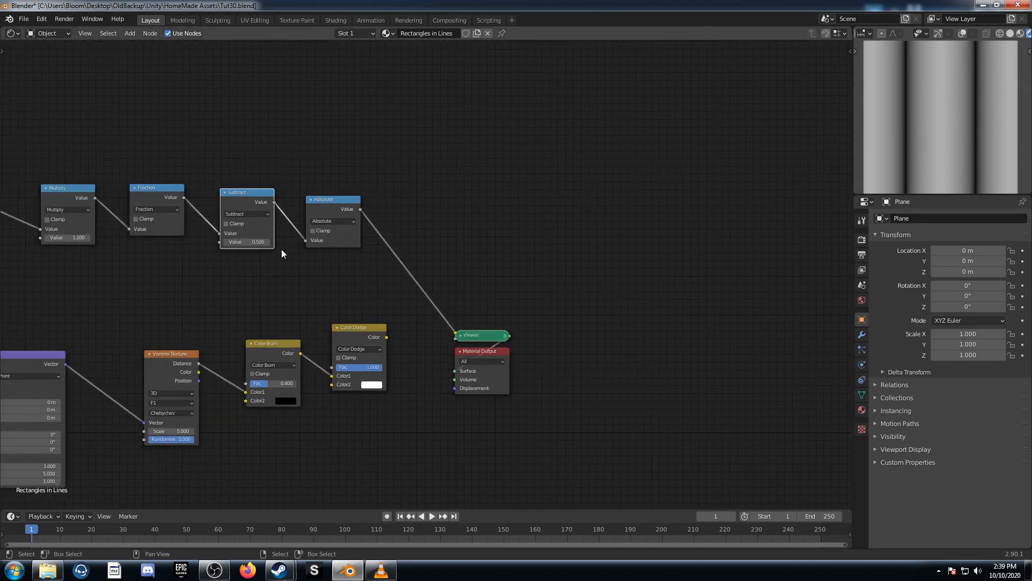
pyautogui.moveTo(170, 212); pyautogui.dragTo(292, 185, button='middle')
pyautogui.click(193, 163)
pyautogui.hotkey('shift', 'd')
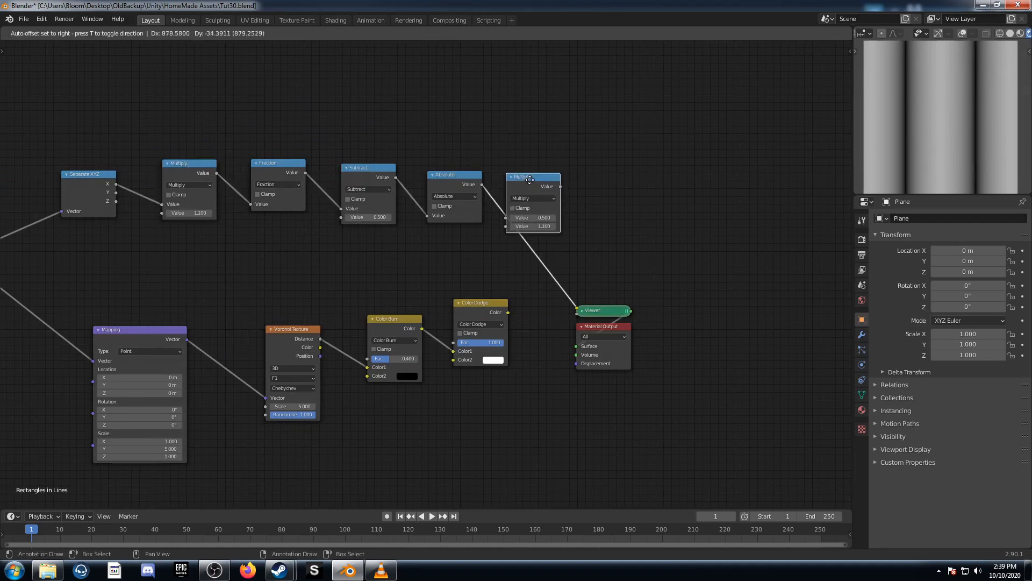
pyautogui.click(536, 181)
pyautogui.scroll(2, 625, 296)
pyautogui.moveTo(590, 299); pyautogui.dragTo(493, 306, button='middle')
pyautogui.scroll(4, 481, 301)
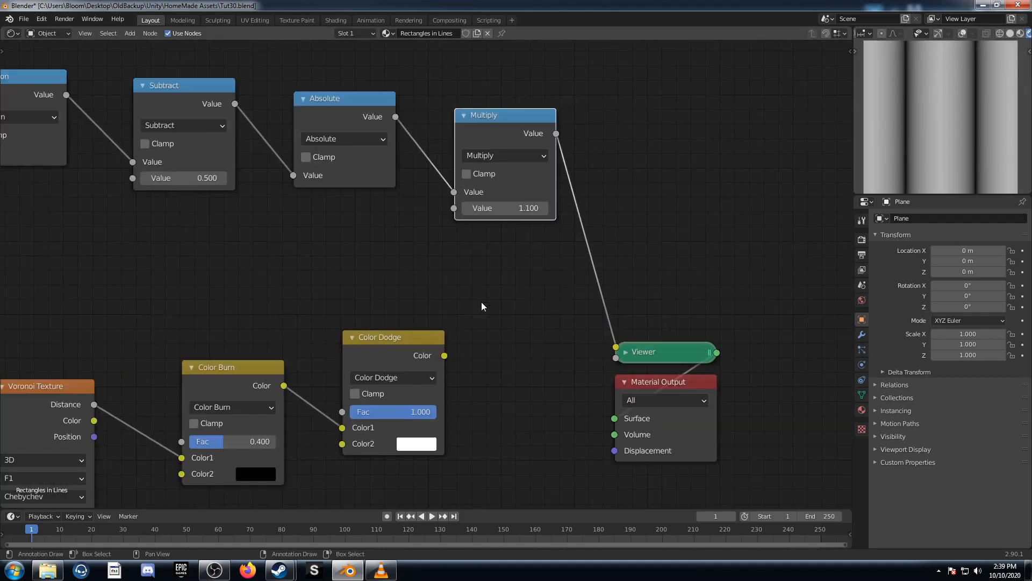
pyautogui.keyDown('ctrl'); pyautogui.click(497, 211); pyautogui.keyUp('ctrl')
pyautogui.write('2')
pyautogui.press('Return')
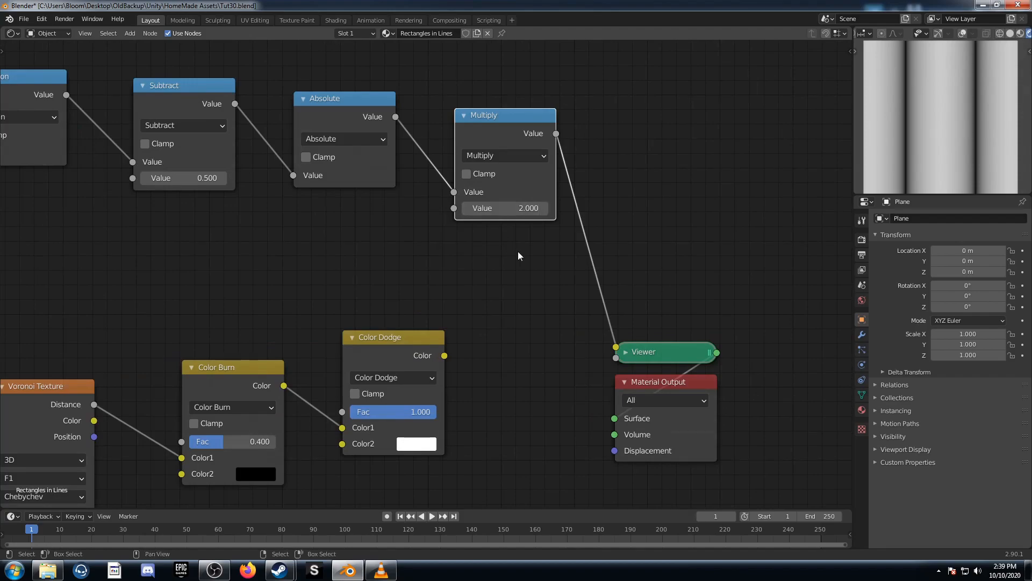
# Add a ColorRamp node between the last Multiply node and the Viewer.
pyautogui.moveTo(514, 248); pyautogui.dragTo(461, 255, button='middle')
pyautogui.scroll(-2, 459, 255)
pyautogui.moveTo(537, 222); pyautogui.dragTo(477, 244, button='middle')
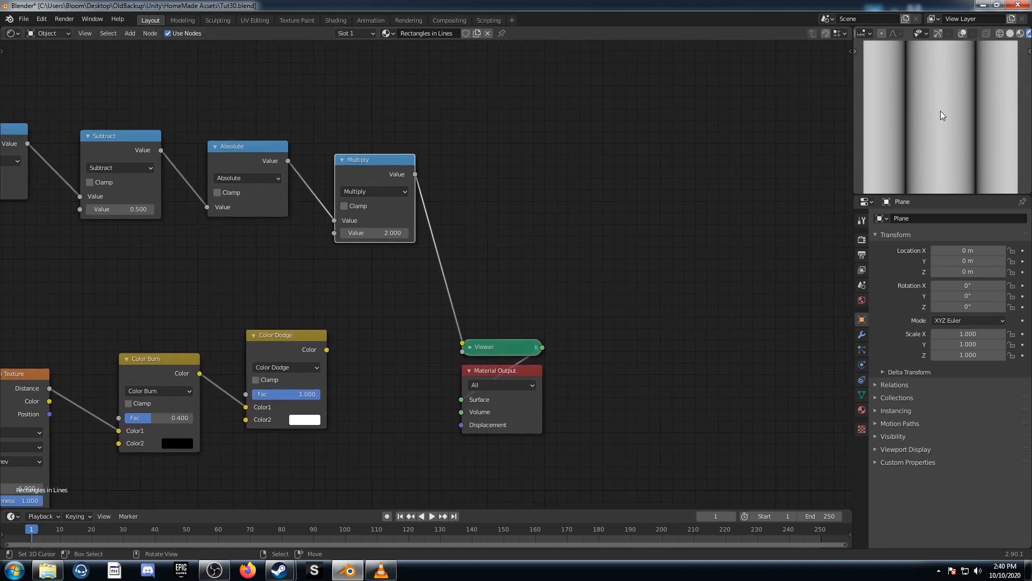
pyautogui.scroll(-1, 424, 316)
pyautogui.moveTo(423, 315); pyautogui.dragTo(343, 250, button='middle')
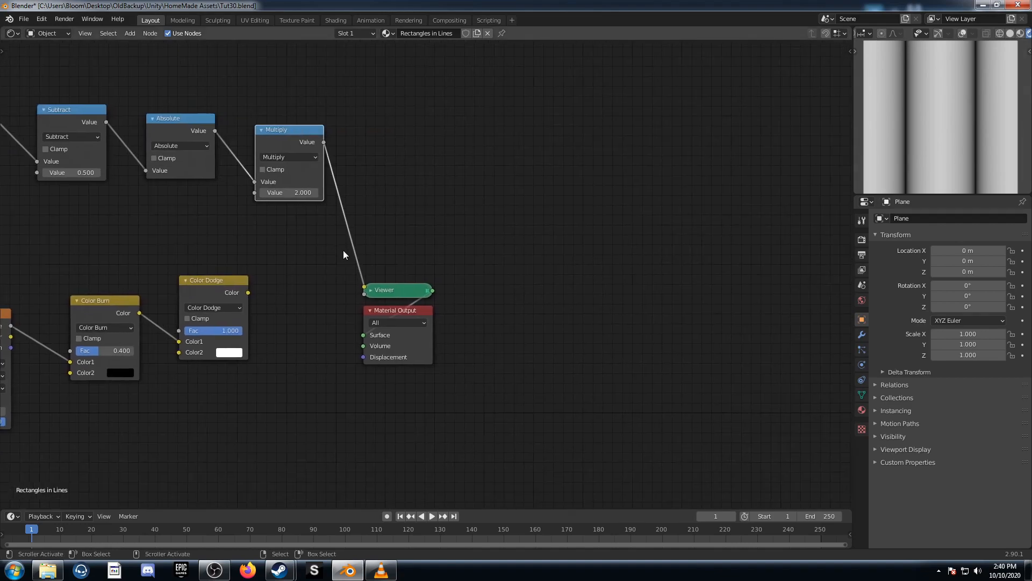
pyautogui.hotkey('shift', 'a')
pyautogui.click(436, 179)
pyautogui.write('color ramp')
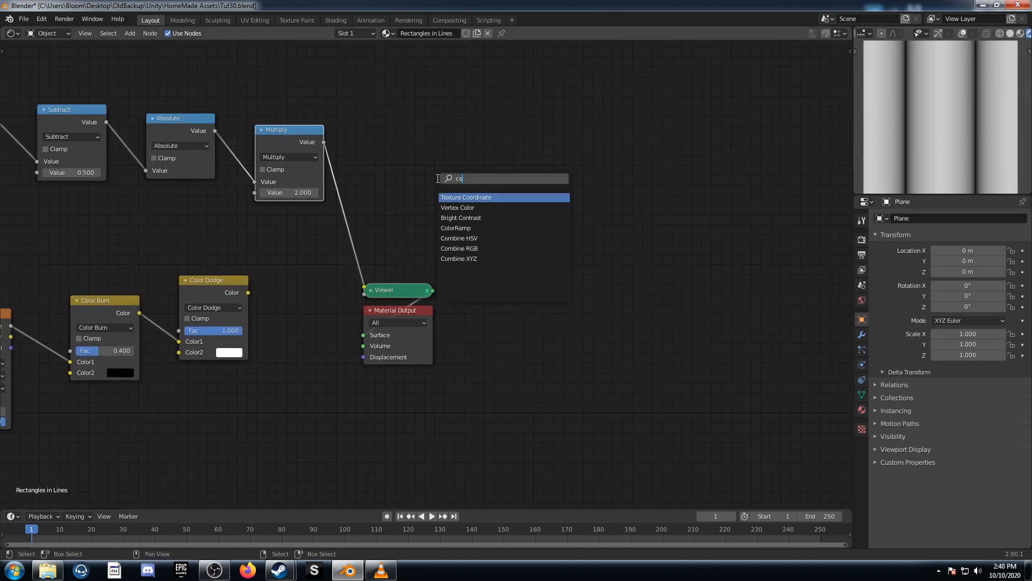
pyautogui.press('Return')
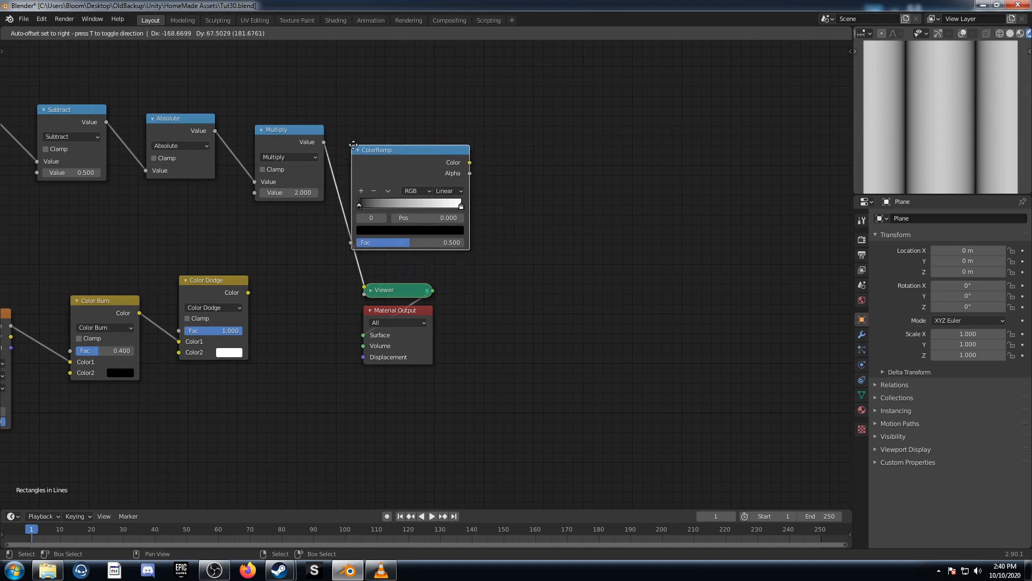
pyautogui.click(365, 148)
pyautogui.scroll(2, 488, 276)
pyautogui.moveTo(465, 283); pyautogui.dragTo(442, 312, button='middle')
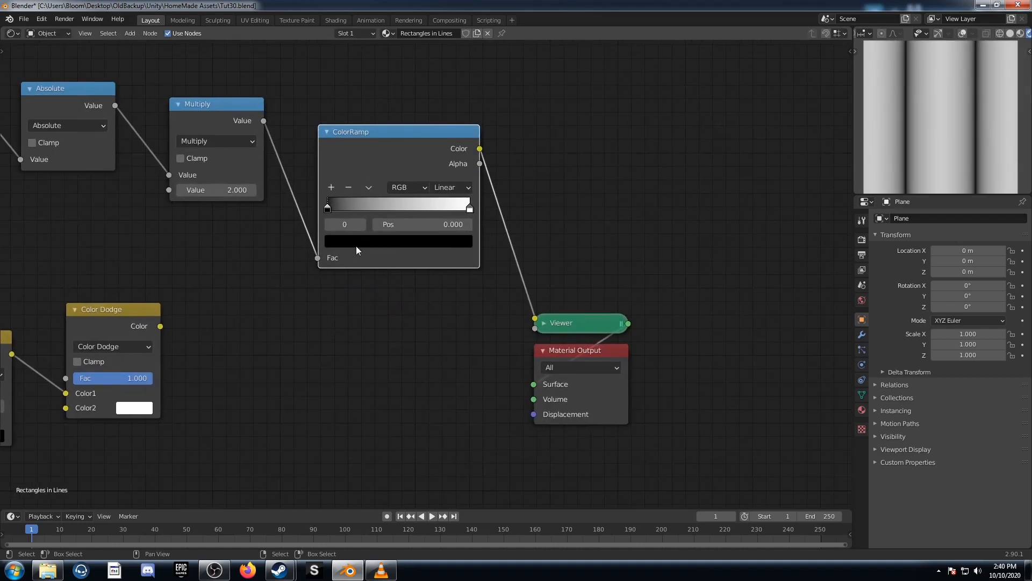
# Set the ColorRamp's black stop position to 0.32.
pyautogui.click(380, 224)
pyautogui.write('.32')
pyautogui.press('Return')
# Move the Mapping, Voronoi, Color Burn and Color Dodge nodes below the stripe chain, and shift the Viewer and Material Output away to make room.
pyautogui.scroll(-4, 363, 323)
pyautogui.moveTo(387, 392); pyautogui.dragTo(358, 327, button='middle')
pyautogui.scroll(-4, 303, 436)
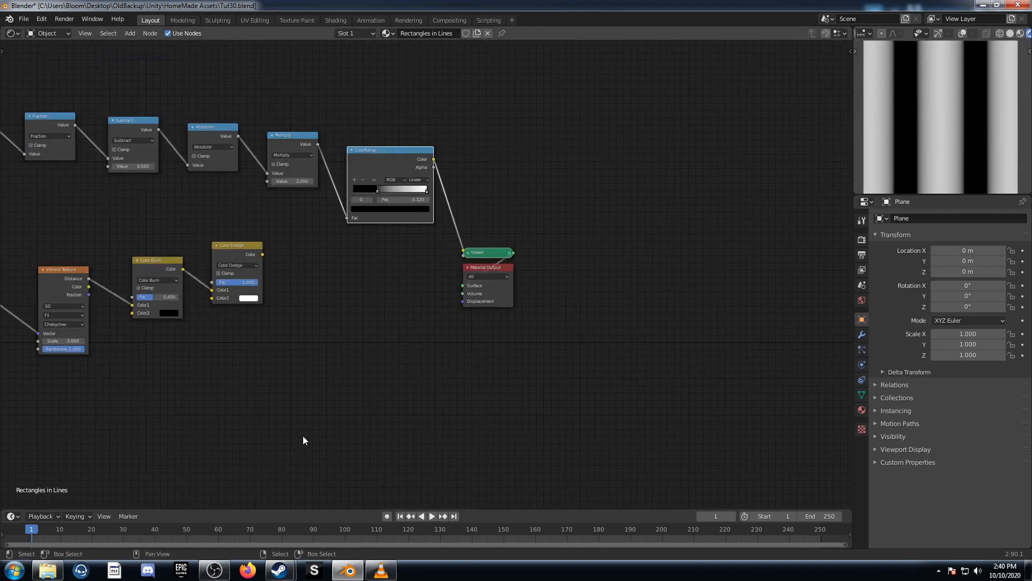
pyautogui.moveTo(251, 419); pyautogui.dragTo(299, 386, button='middle')
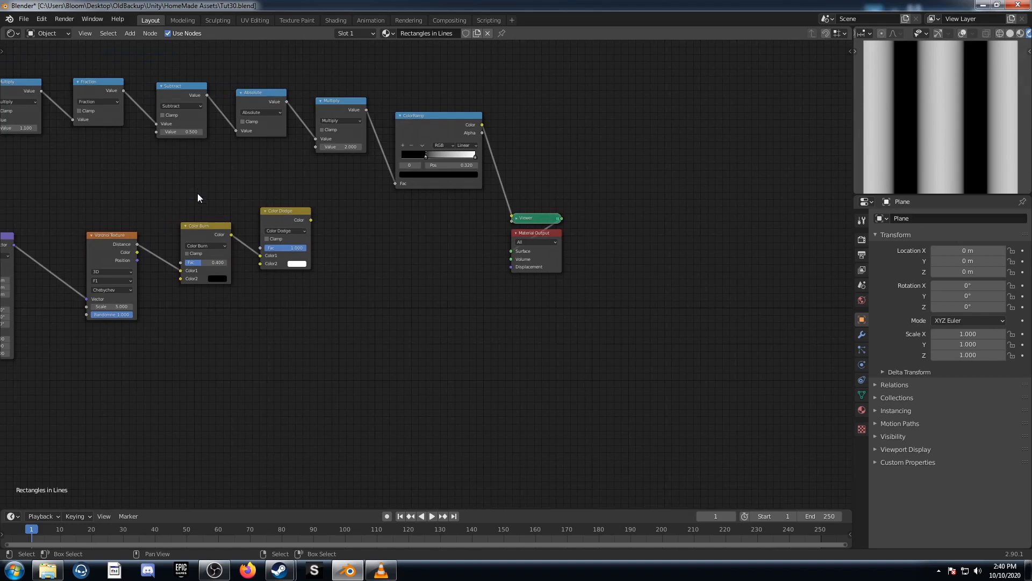
pyautogui.scroll(-2, 198, 193)
pyautogui.moveTo(41, 396); pyautogui.dragTo(396, 226)
pyautogui.press('g')
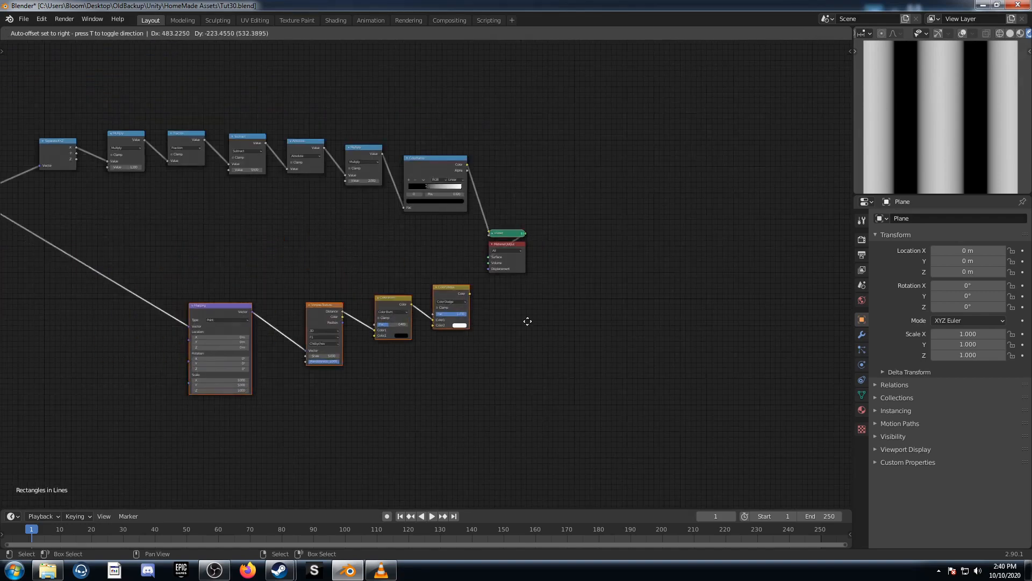
pyautogui.click(674, 340)
pyautogui.scroll(2, 494, 329)
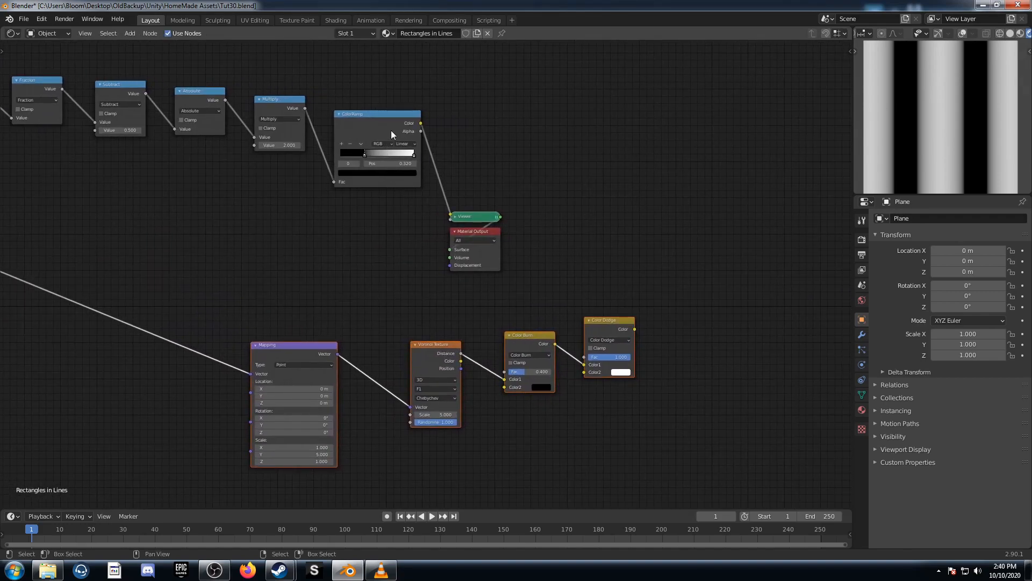
pyautogui.click(478, 214)
pyautogui.press('g')
pyautogui.click(705, 218)
# Combine the ColorRamp and Voronoi Texture in a new Mix node, with the ColorRamp color feeding its Fac input.
pyautogui.keyDown('ctrl'); pyautogui.keyDown('alt'); pyautogui.moveTo(406, 175); pyautogui.dragTo(441, 387, button='right'); pyautogui.keyUp('alt'); pyautogui.keyUp('ctrl')
pyautogui.scroll(2, 492, 379)
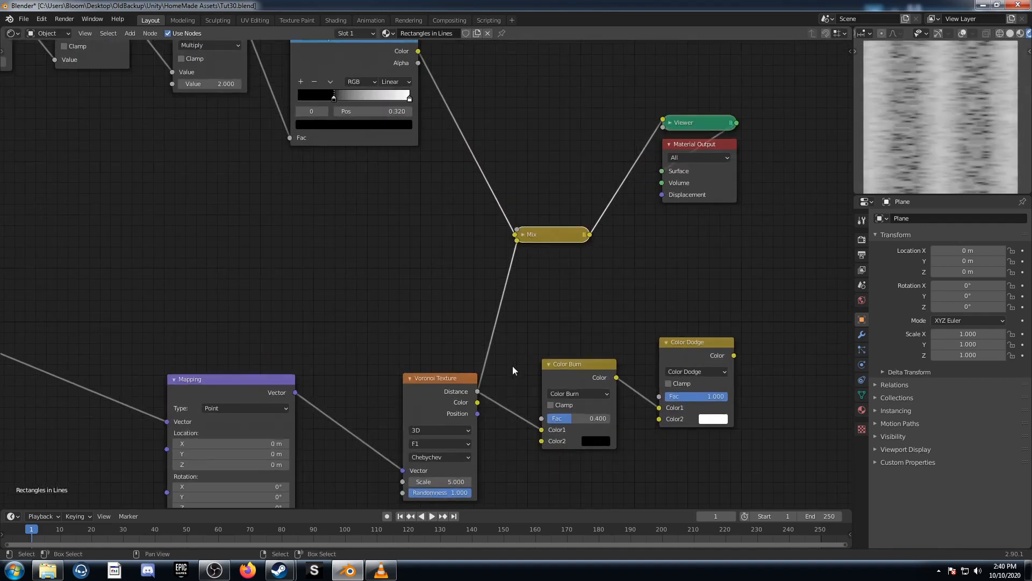
pyautogui.keyDown('ctrl'); pyautogui.hscroll(4, 406, 263); pyautogui.keyUp('ctrl')
pyautogui.click(438, 231)
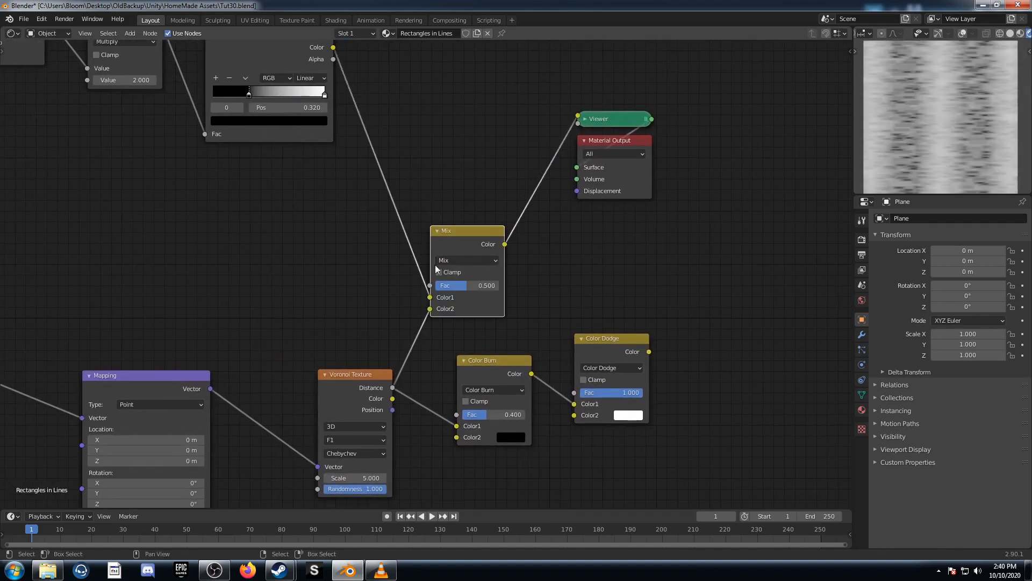
pyautogui.moveTo(430, 297)
pyautogui.mouseDown()
pyautogui.moveTo(313, 259)
pyautogui.moveTo(395, 266)
pyautogui.moveTo(430, 285)
pyautogui.mouseUp()
pyautogui.moveTo(463, 308); pyautogui.dragTo(356, 260, button='middle')
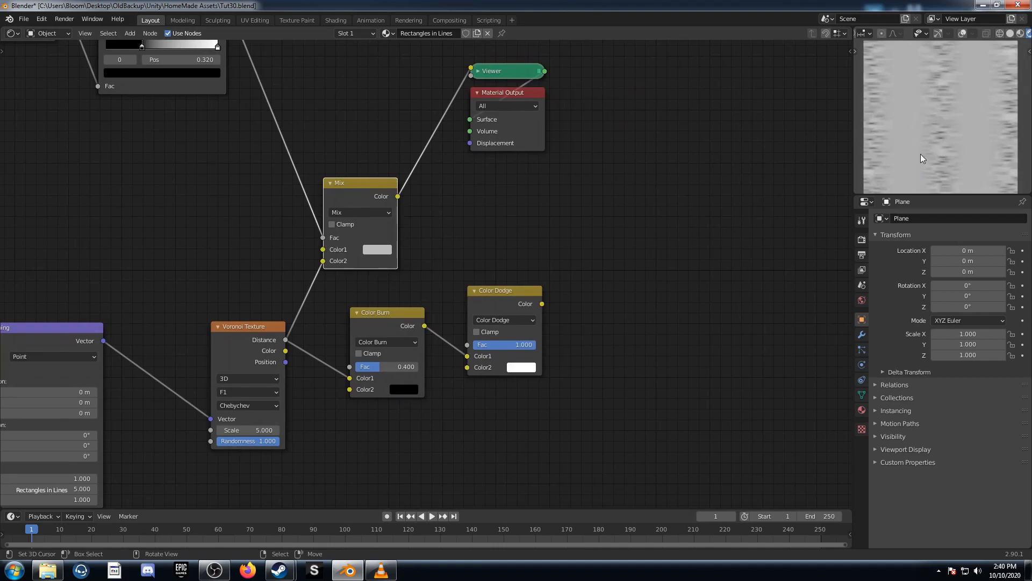
# Move the Color Burn and Color Dodge nodes behind the Mix node and connect the Mix color to Color Burn's Color1.
pyautogui.moveTo(352, 295)
pyautogui.mouseDown()
pyautogui.moveTo(548, 369)
pyautogui.moveTo(540, 387)
pyautogui.mouseUp()
pyautogui.press('g')
pyautogui.moveTo(398, 197)
pyautogui.mouseDown()
pyautogui.moveTo(460, 321)
pyautogui.moveTo(461, 341)
pyautogui.moveTo(405, 394)
pyautogui.mouseUp()
pyautogui.moveTo(406, 395); pyautogui.dragTo(285, 454, button='middle')
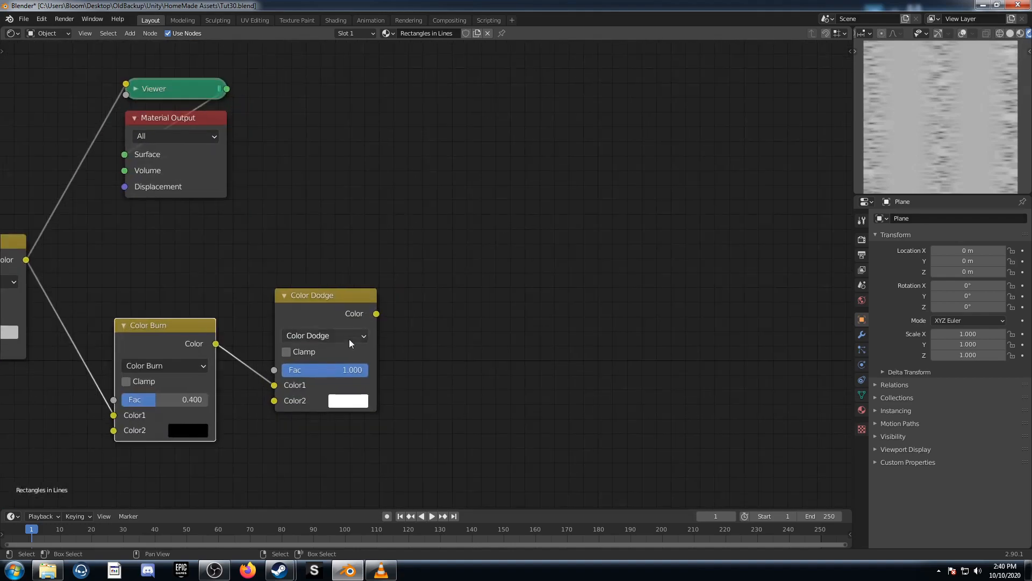
# Preview the Color Dodge output on the plane and move the Viewer and Material Output nodes behind it.
pyautogui.keyDown('ctrl'); pyautogui.keyDown('shift'); pyautogui.click(336, 296); pyautogui.keyUp('shift'); pyautogui.keyUp('ctrl')
pyautogui.moveTo(171, 93); pyautogui.dragTo(474, 245)
pyautogui.press('g')
pyautogui.click(737, 349)
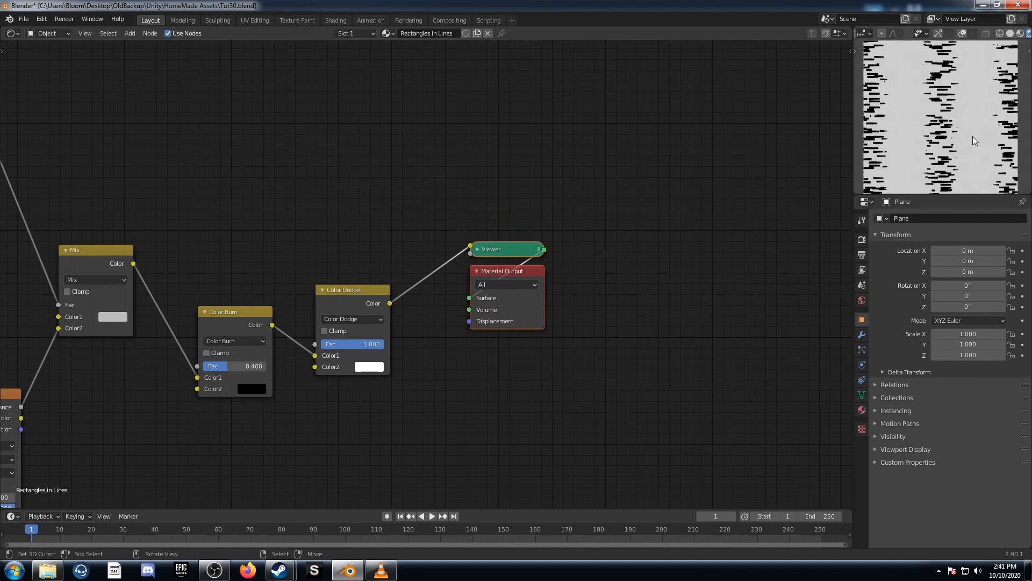
# Try a different value in the first Multiply node to vary the stripes, and undo the change.
pyautogui.scroll(-4, 417, 353)
pyautogui.moveTo(32, 352); pyautogui.dragTo(526, 335, button='middle')
pyautogui.scroll(4, 312, 286)
pyautogui.moveTo(207, 259); pyautogui.dragTo(454, 408, button='middle')
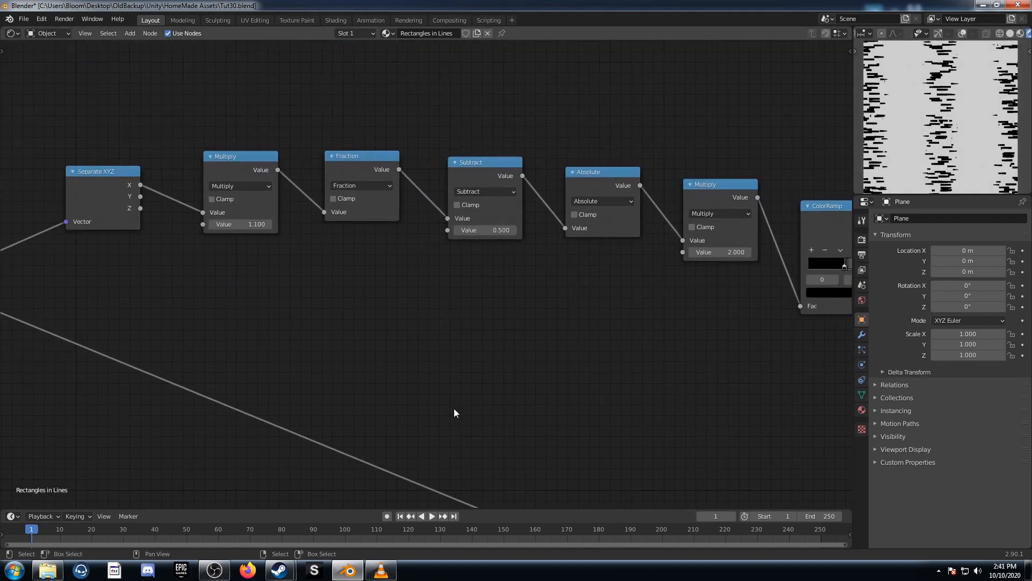
pyautogui.moveTo(249, 316); pyautogui.dragTo(376, 318, button='middle')
pyautogui.moveTo(368, 227); pyautogui.dragTo(363, 226)
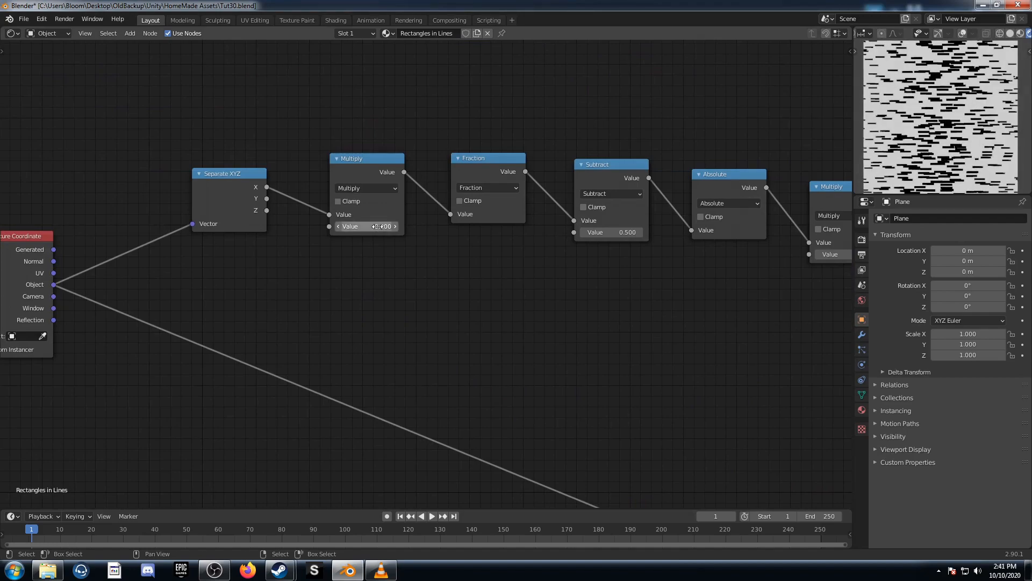
pyautogui.scroll(-1, 686, 307)
pyautogui.hotkey('ctrl', 'z')
# Try the value 0 in the second Multiply node before the ColorRamp, and undo the change.
pyautogui.moveTo(682, 356); pyautogui.dragTo(310, 309, button='middle')
pyautogui.moveTo(409, 209); pyautogui.dragTo(420, 209)
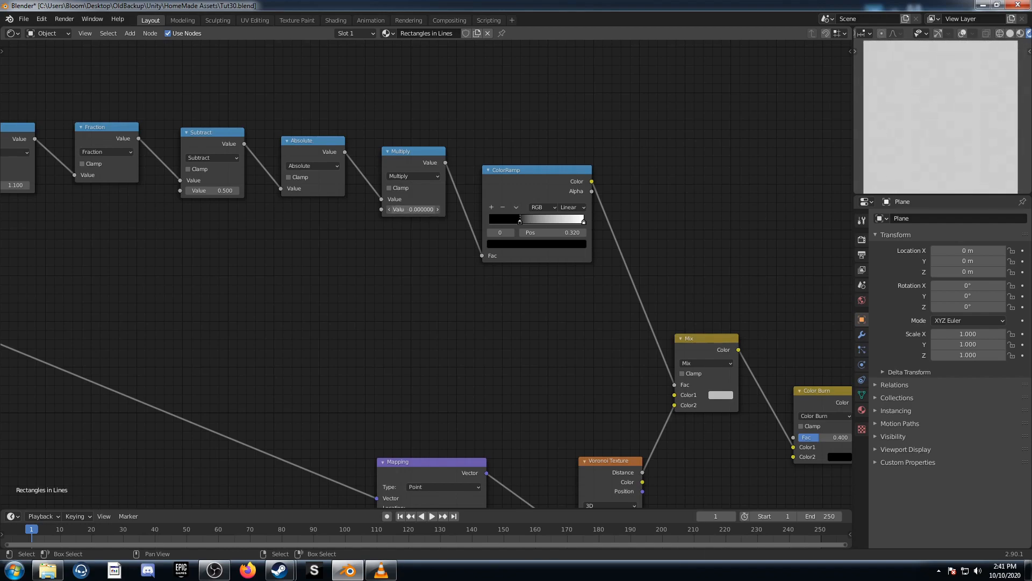
pyautogui.hotkey('ctrl', 'z')
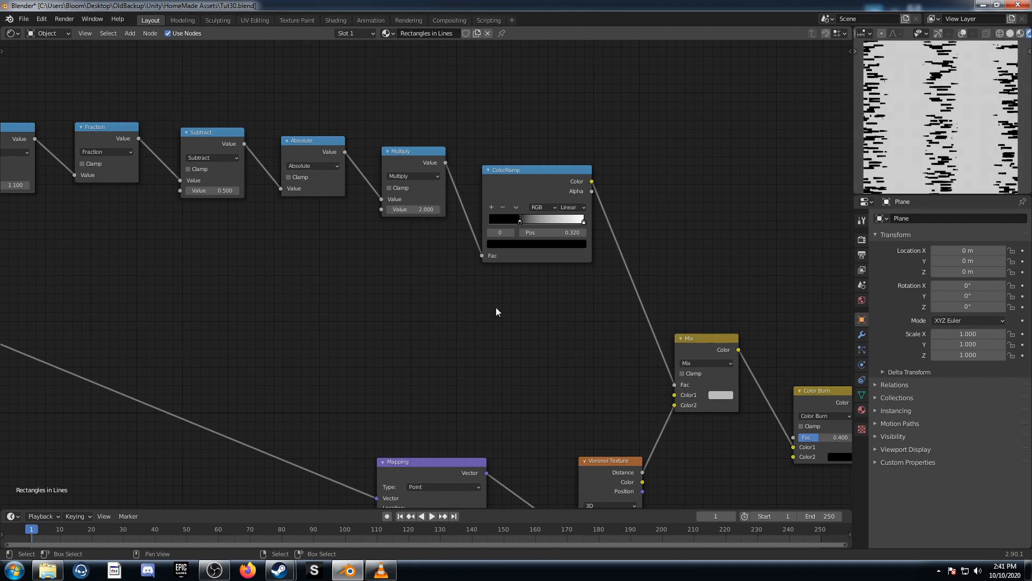
# Try moving the ColorRamp's white stop to about 0.605, and undo the ramp changes.
pyautogui.moveTo(496, 308); pyautogui.dragTo(441, 303, button='middle')
pyautogui.moveTo(466, 213)
pyautogui.mouseDown()
pyautogui.moveTo(488, 214)
pyautogui.moveTo(423, 219)
pyautogui.moveTo(460, 218)
pyautogui.mouseUp()
pyautogui.moveTo(528, 216); pyautogui.dragTo(489, 212)
pyautogui.scroll(-4, 499, 376)
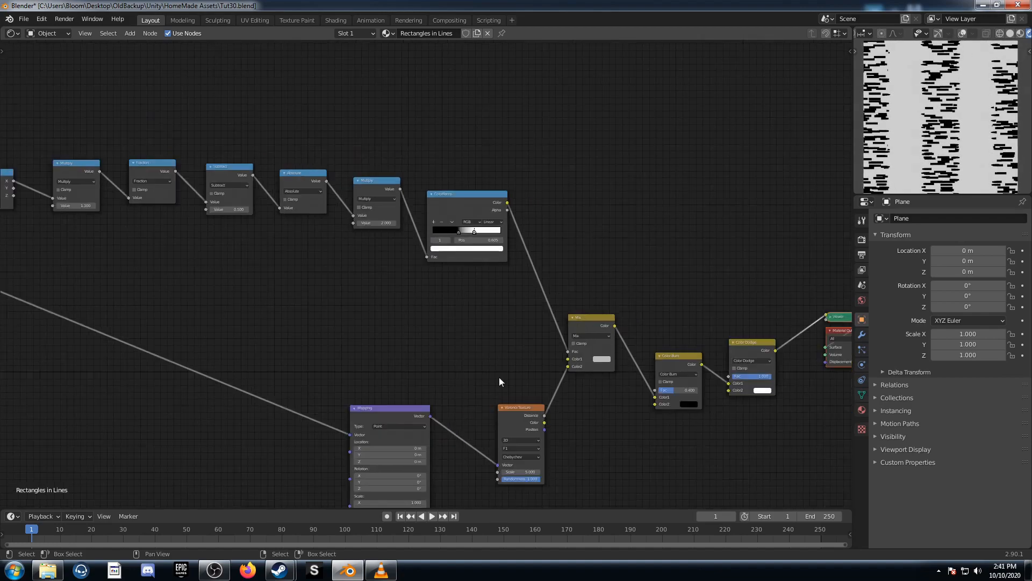
pyautogui.moveTo(499, 376); pyautogui.dragTo(407, 259, button='middle')
pyautogui.scroll(3, 569, 353)
pyautogui.moveTo(568, 353); pyautogui.dragTo(468, 348, button='middle')
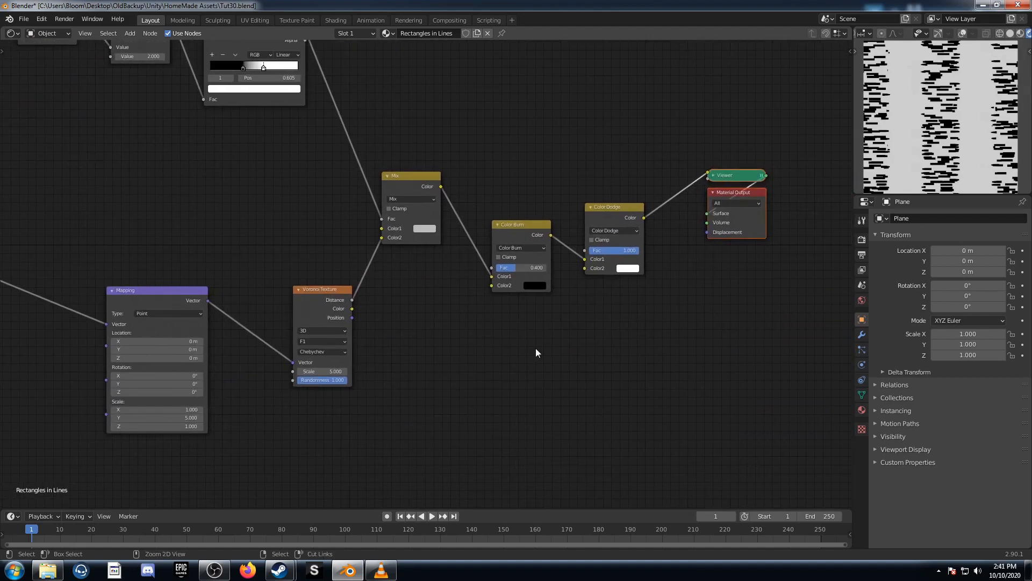
pyautogui.hotkey('ctrl', 'z')
pyautogui.hotkey('ctrl', 'z')
# Try a Voronoi Texture randomness of 0.300, and undo the change.
pyautogui.moveTo(576, 350); pyautogui.dragTo(645, 341, button='middle')
pyautogui.moveTo(431, 339); pyautogui.dragTo(540, 259, button='middle')
pyautogui.moveTo(500, 293); pyautogui.dragTo(468, 293)
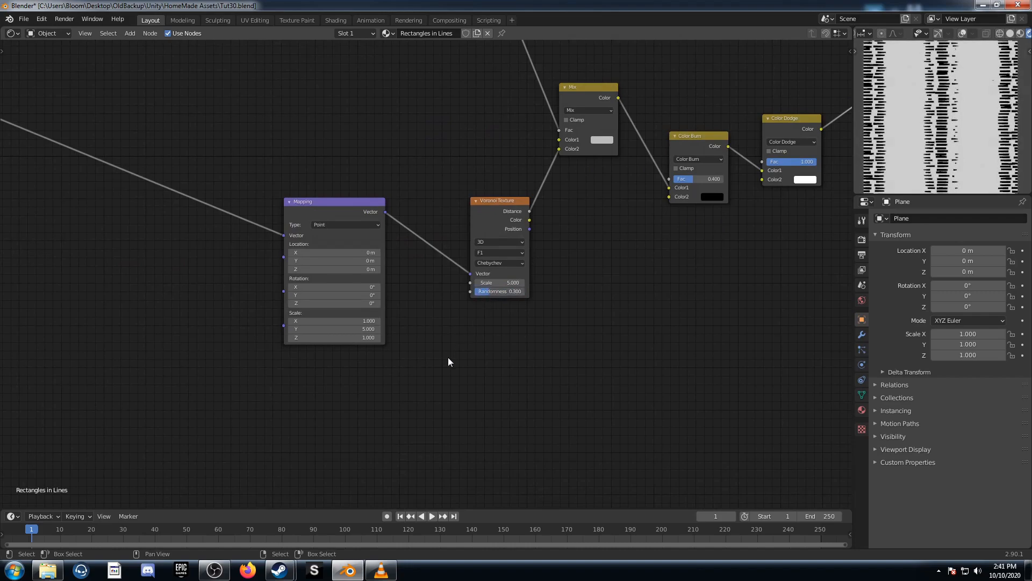
pyautogui.hotkey('ctrl', 'z')
# Switch the Voronoi Texture's distance metric to Minkowski and raise the Color Burn factor to about 0.975.
pyautogui.moveTo(379, 337); pyautogui.dragTo(468, 351, button='middle')
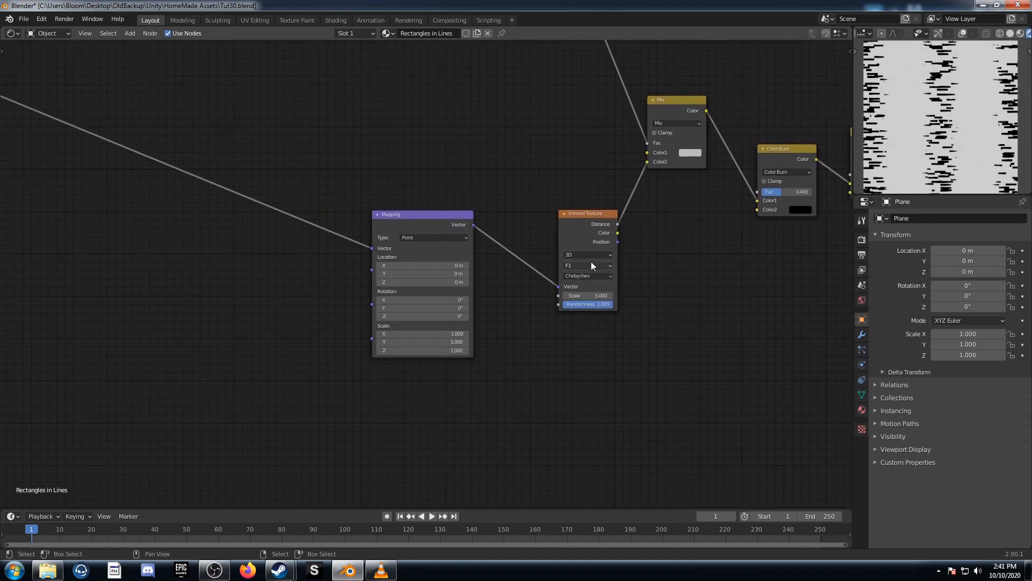
pyautogui.keyDown('ctrl'); pyautogui.scroll(-1, 595, 276); pyautogui.keyUp('ctrl')
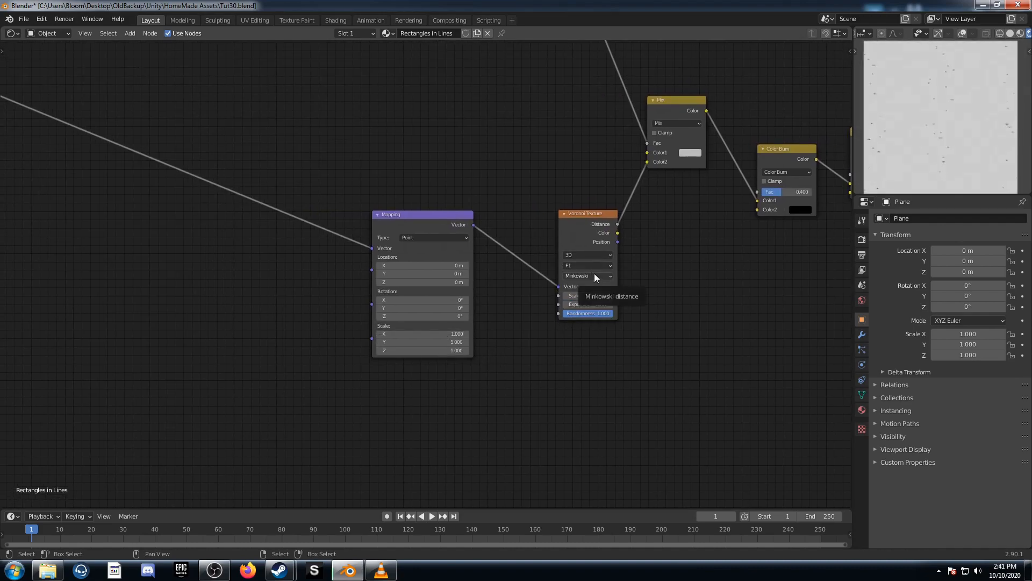
pyautogui.moveTo(693, 287); pyautogui.dragTo(524, 336, button='middle')
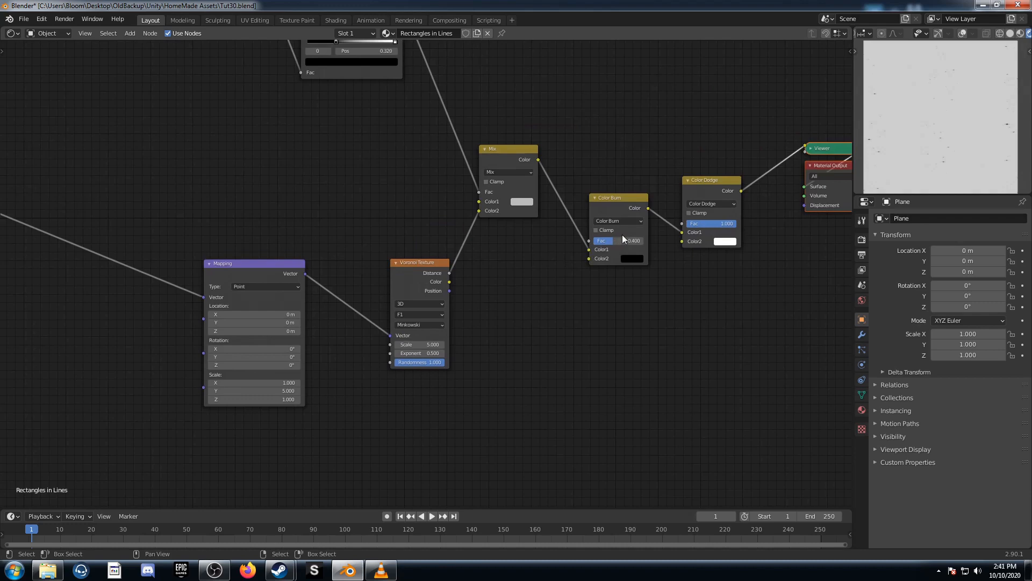
pyautogui.moveTo(615, 241); pyautogui.dragTo(643, 241)
pyautogui.scroll(7, 983, 139)
pyautogui.scroll(-5, 983, 139)
pyautogui.scroll(-2, 983, 142)
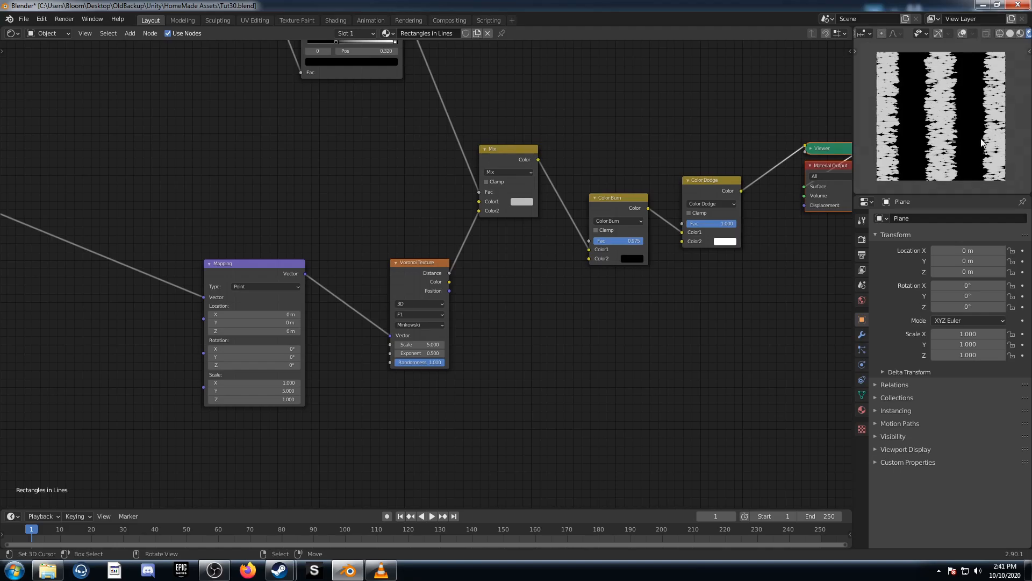